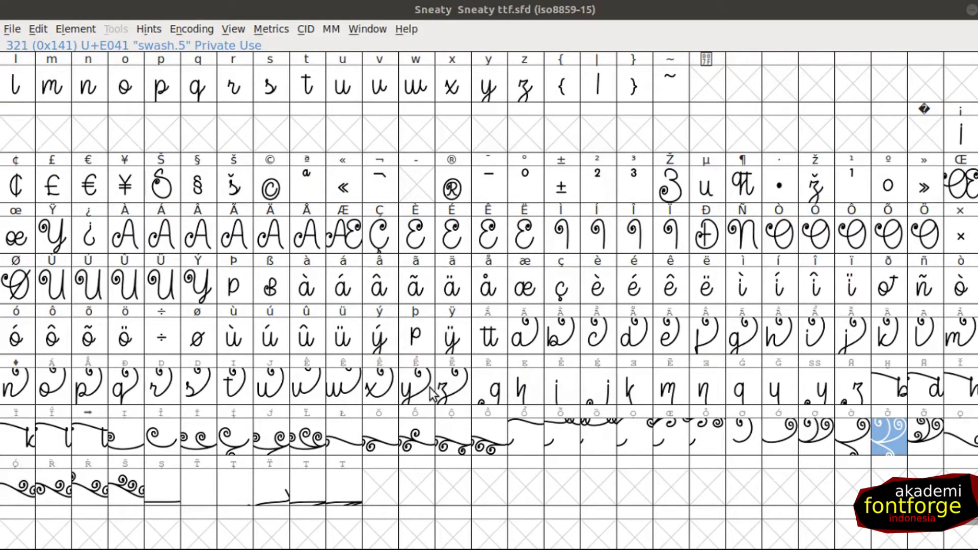
Set the font's em size to 2048 in the font information, keeping Scale Outlines enabled
click(77, 29)
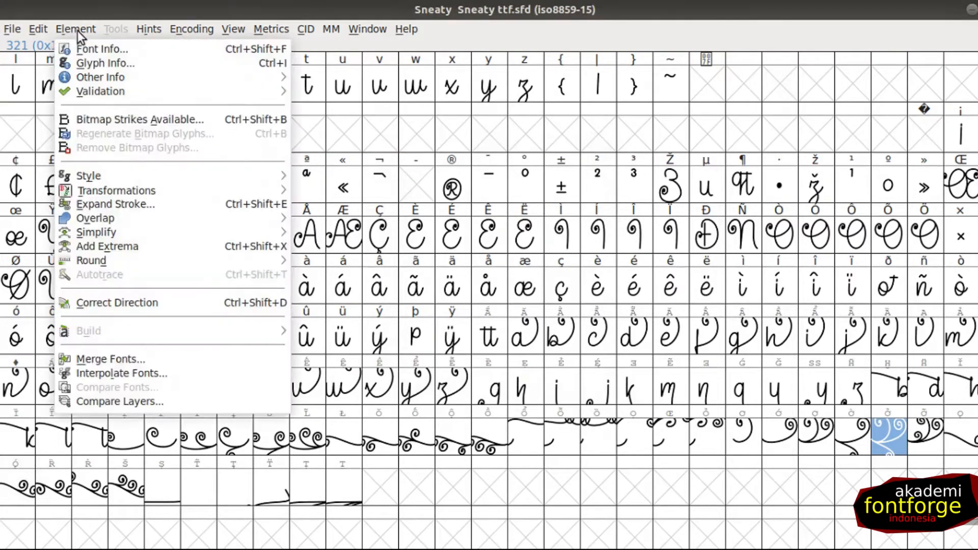
click(96, 49)
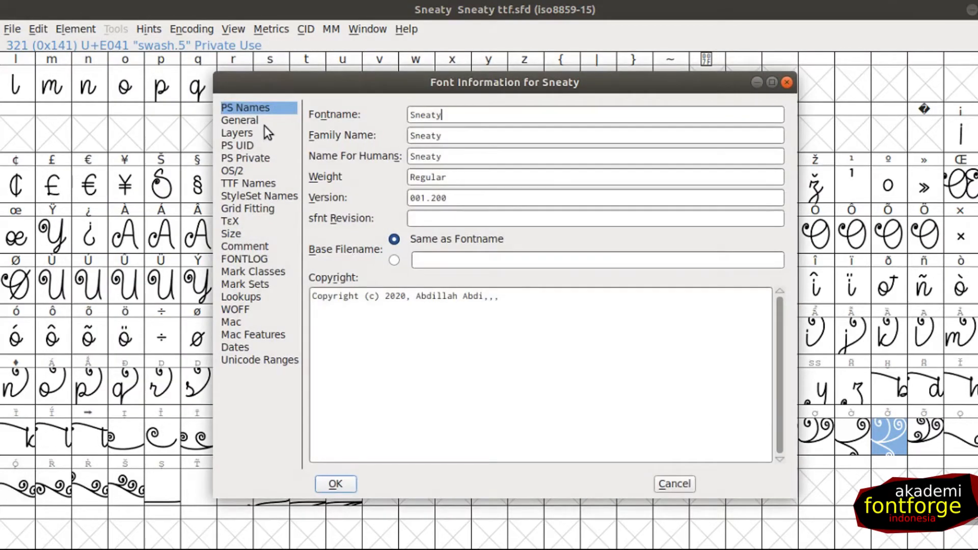
click(264, 121)
click(457, 136)
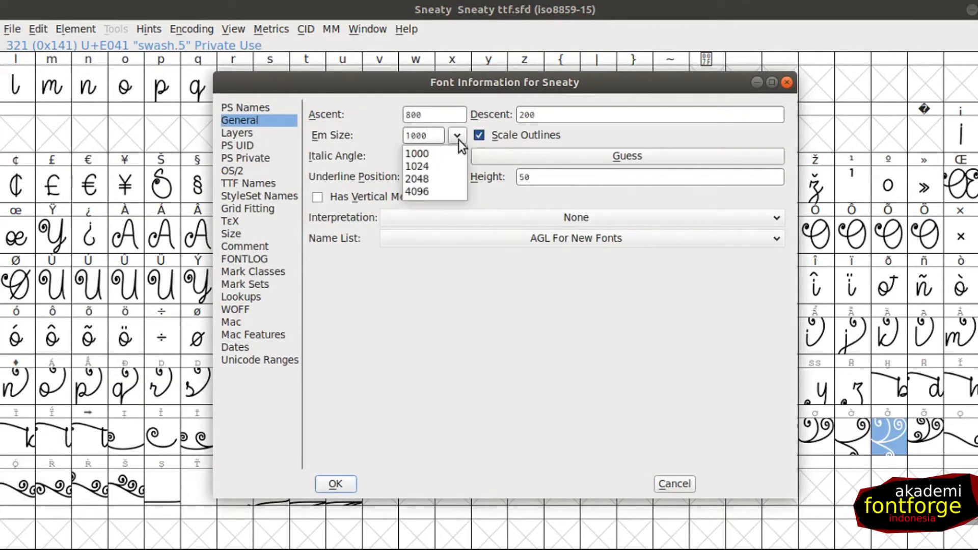
click(422, 179)
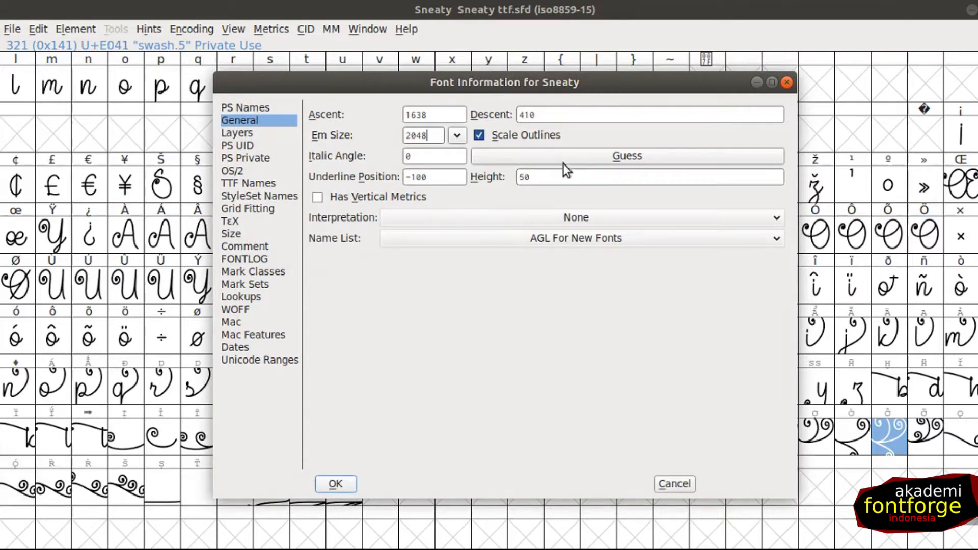
click(336, 482)
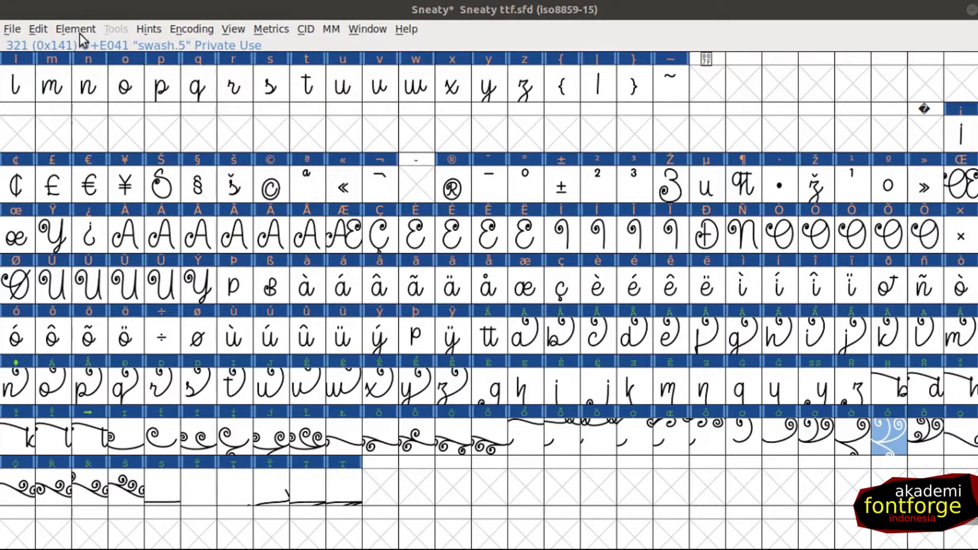
Round the coordinates of all glyphs in the font to integers
click(126, 93)
key(ctrl+a)
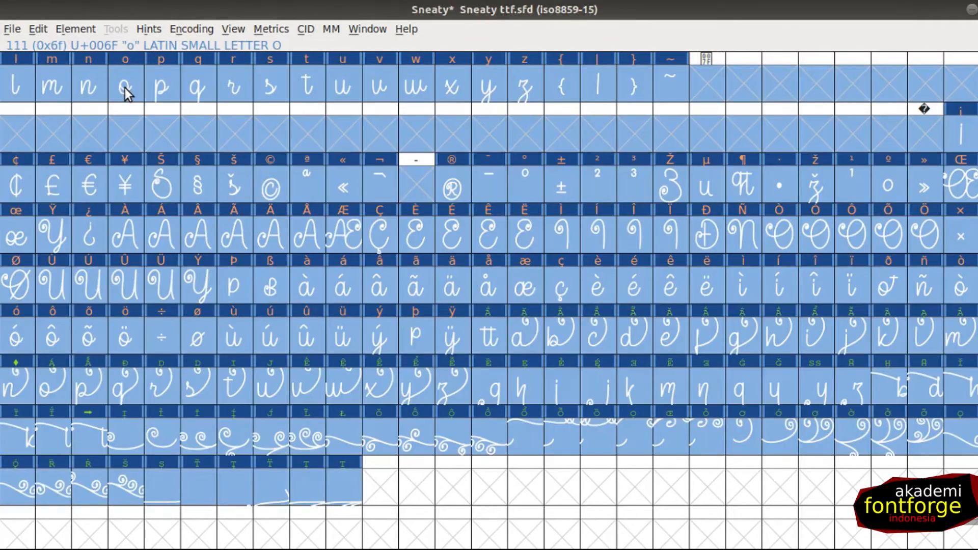
click(87, 30)
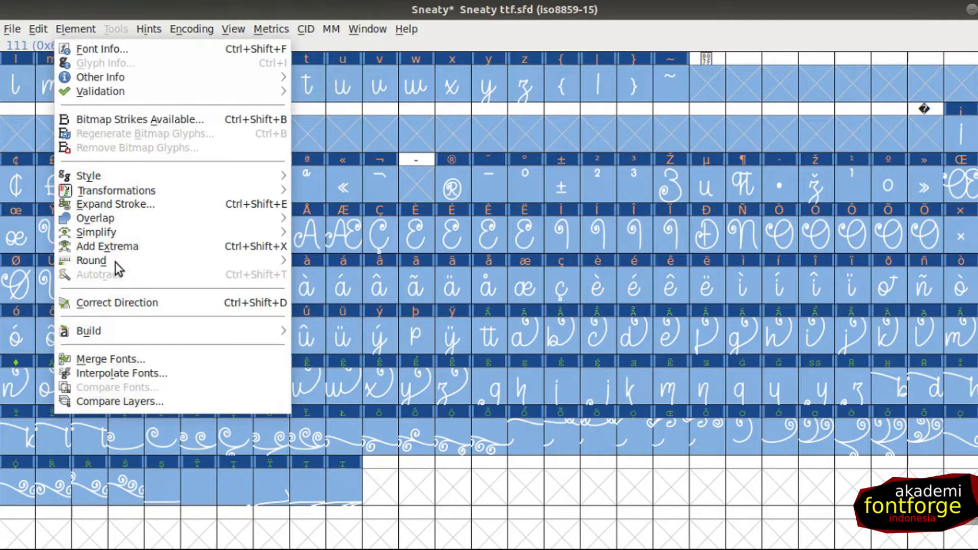
mouse_move(111, 272)
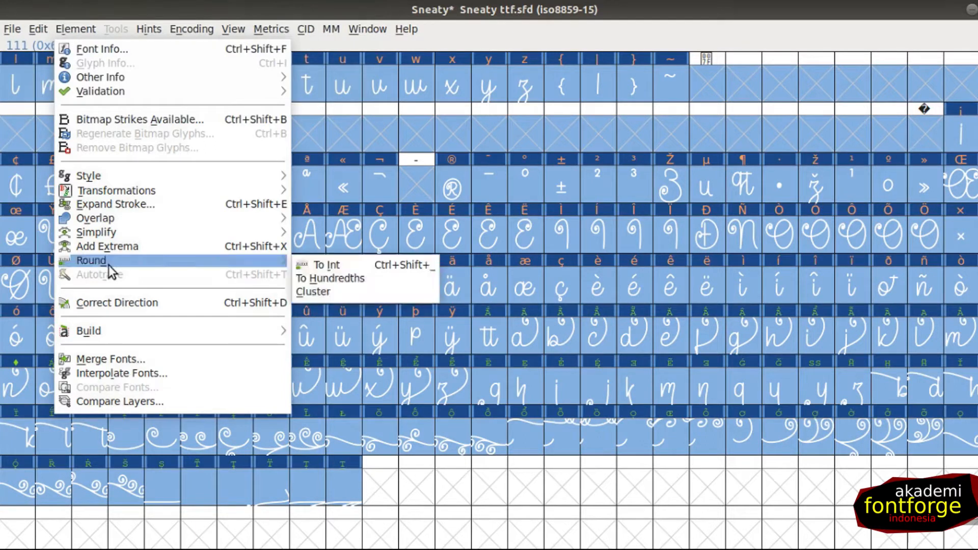
click(355, 263)
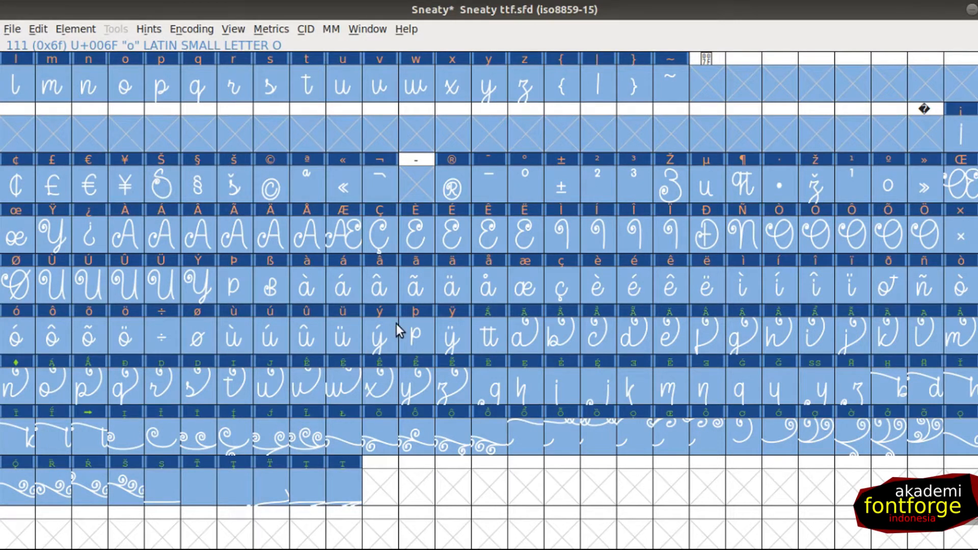
click(349, 100)
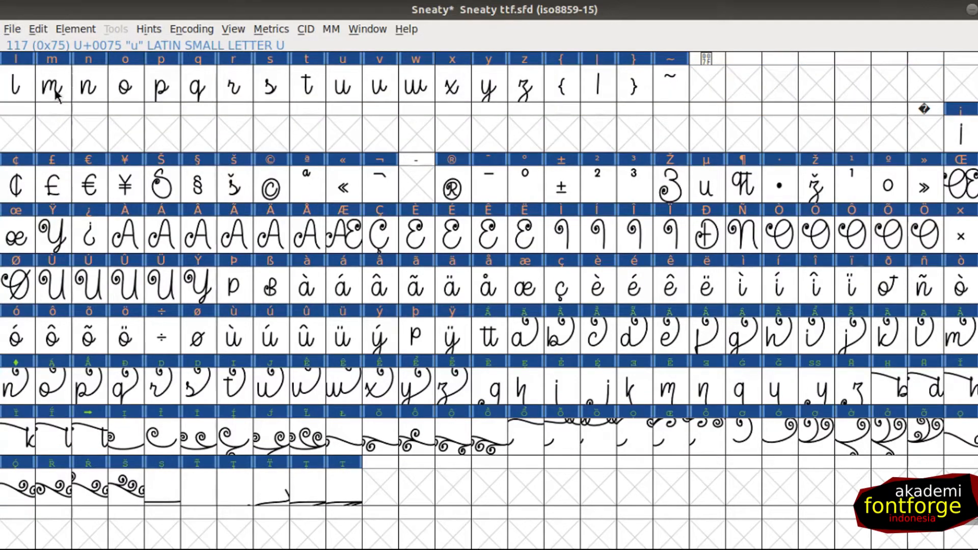
Open the swash.6 glyph, hide its points, examine the outline at the rounded tail end, and close the glyph
double_click(924, 437)
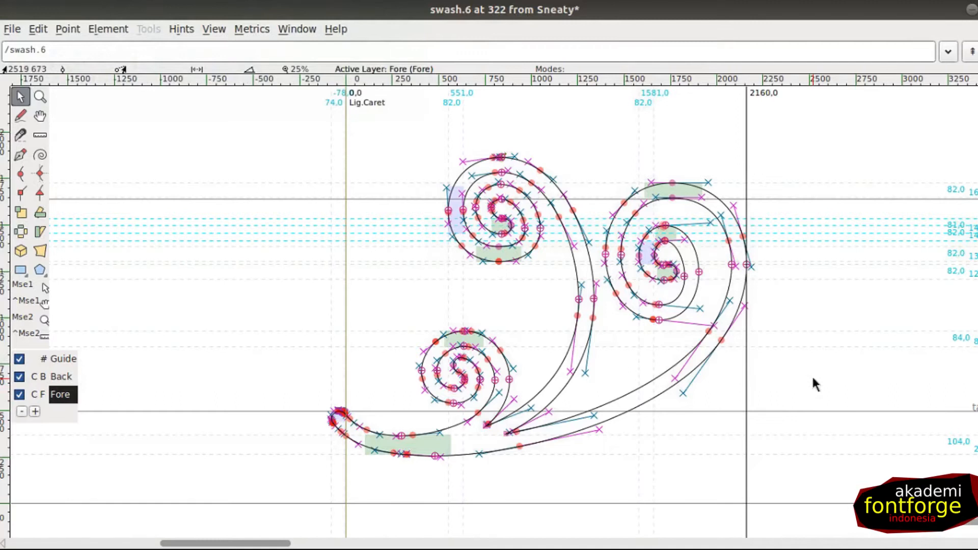
key(ctrl+d)
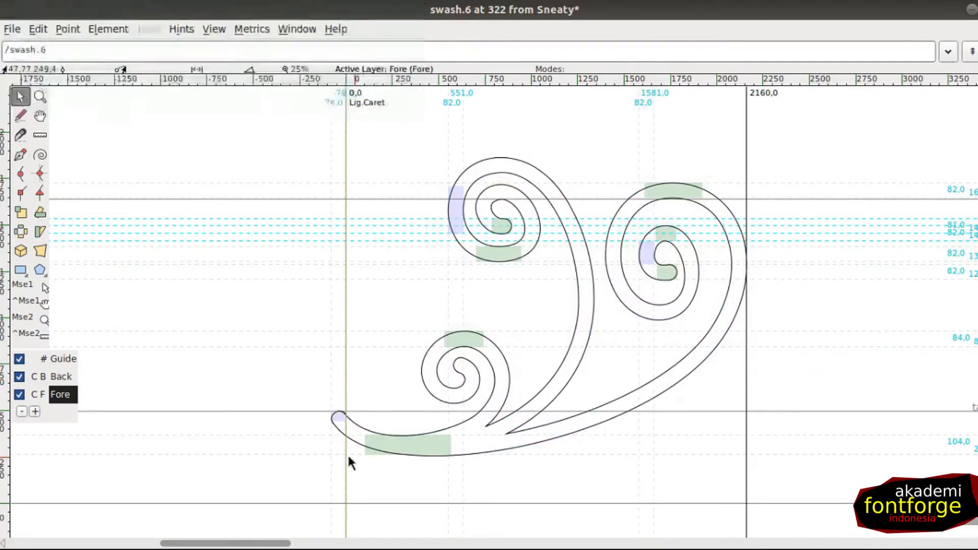
scroll(348, 438, up, 2)
scroll(356, 420, up, 2)
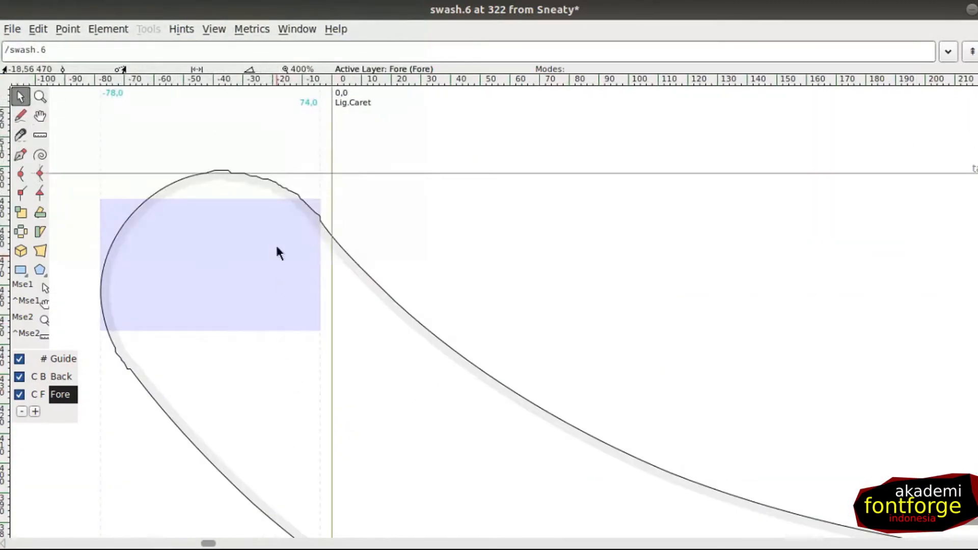
scroll(277, 236, down, 1)
scroll(280, 235, up, 1)
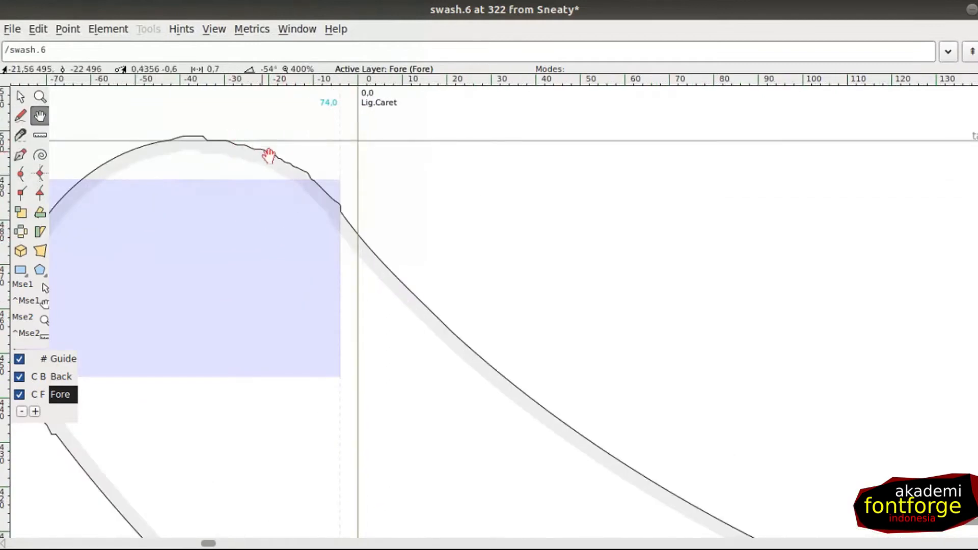
scroll(262, 156, down, 2)
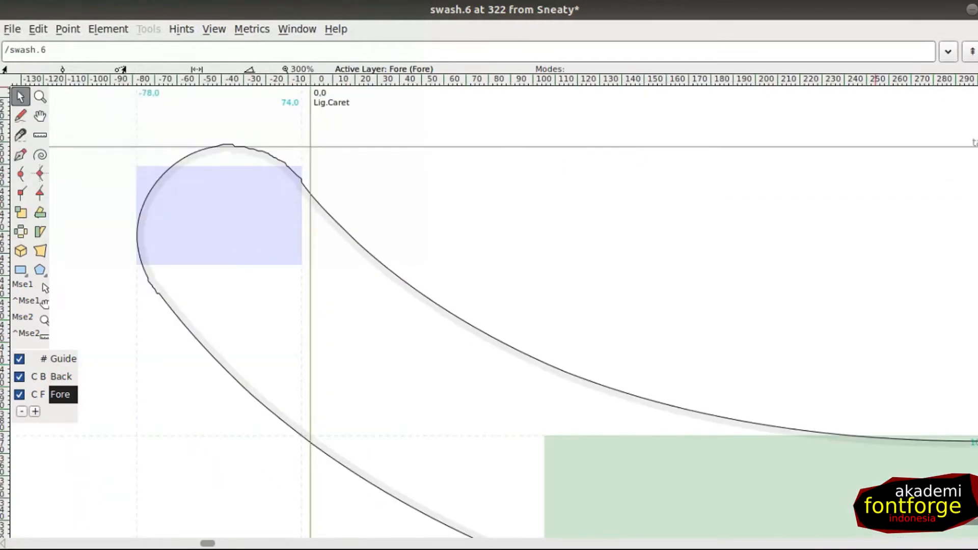
click(975, 10)
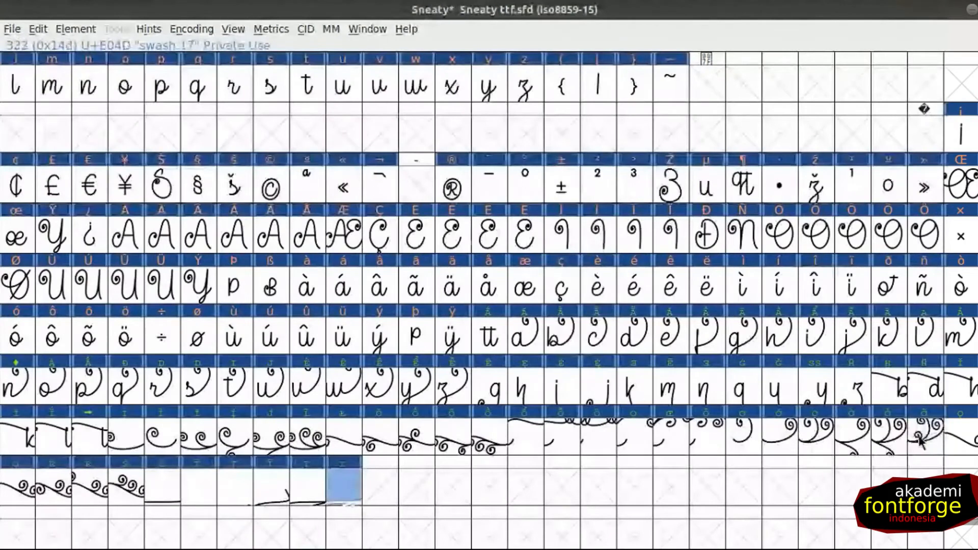
click(590, 42)
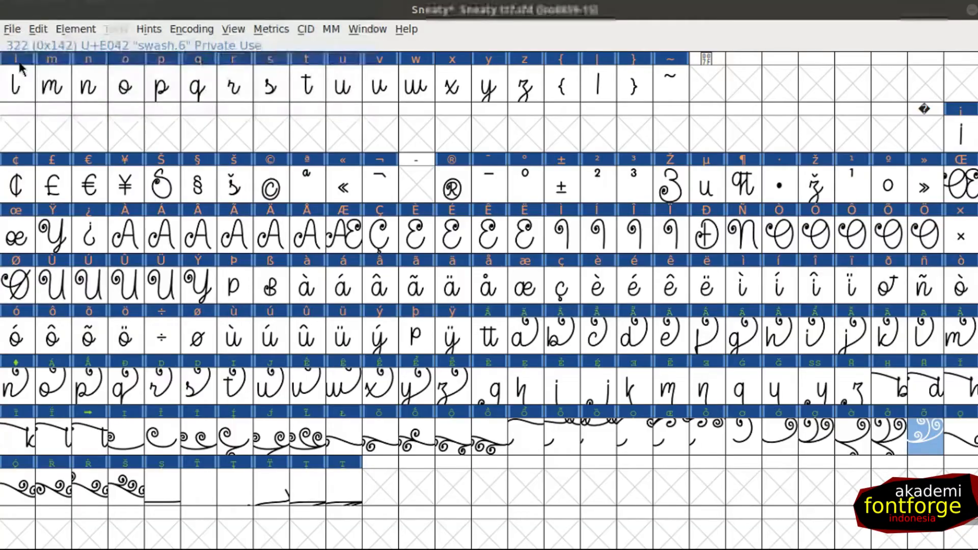
Open the Sneaty.sfd font file
key(ctrl+o)
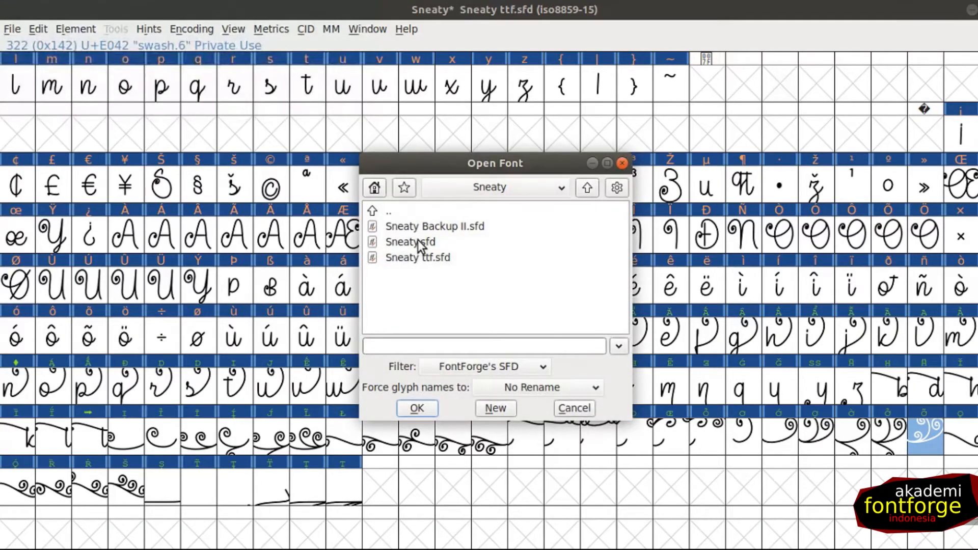
click(420, 246)
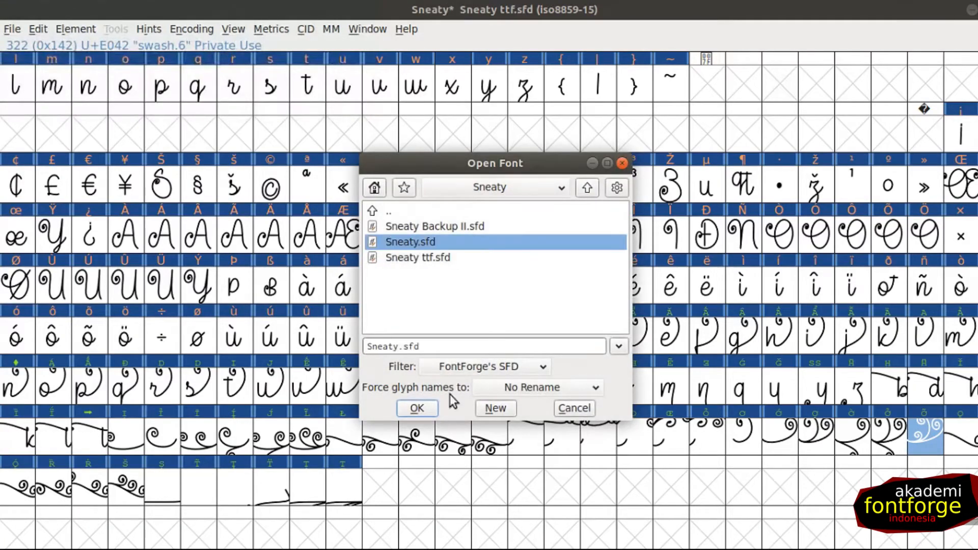
click(416, 408)
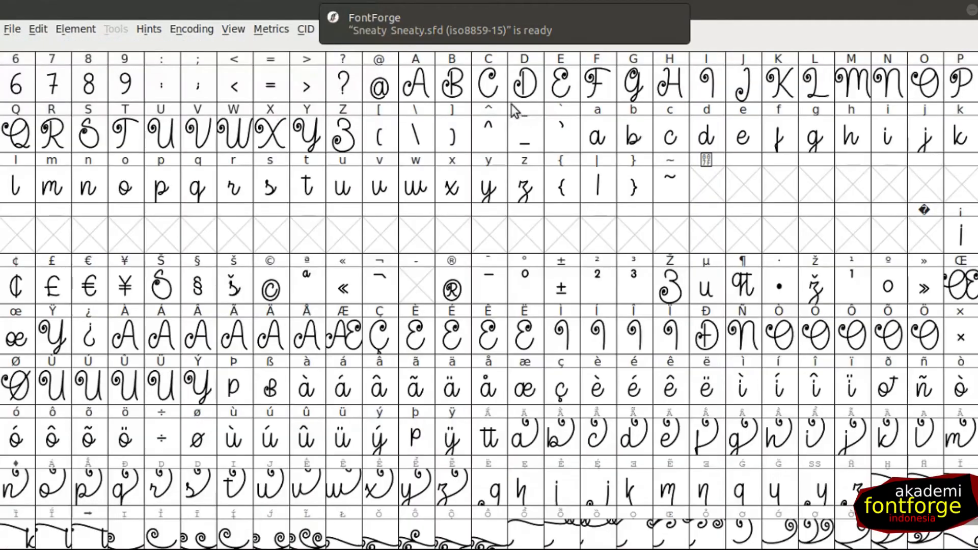
click(503, 287)
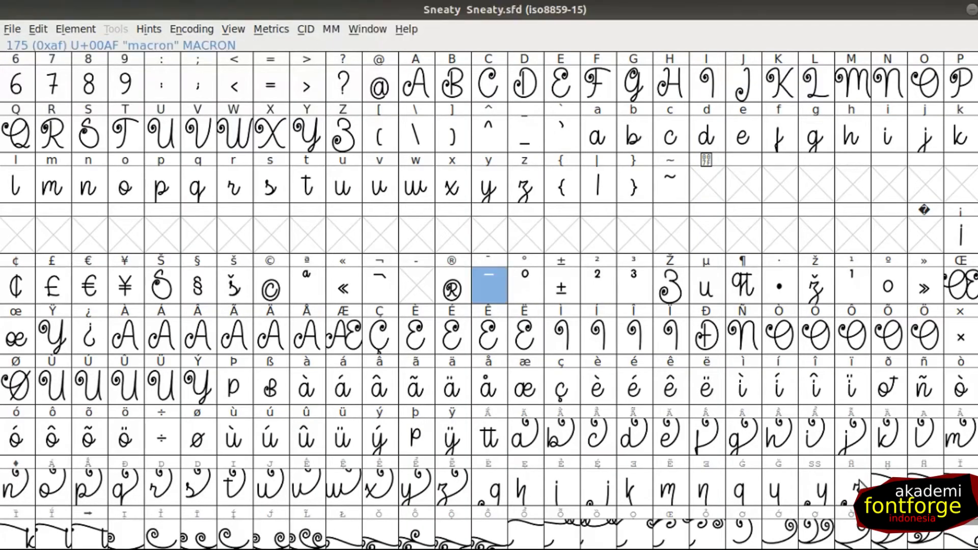
Open the swash.6 glyph of Sneaty.sfd and examine the outline at its rounded tail end
scroll(861, 486, down, 1)
scroll(914, 443, down, 1)
click(915, 443)
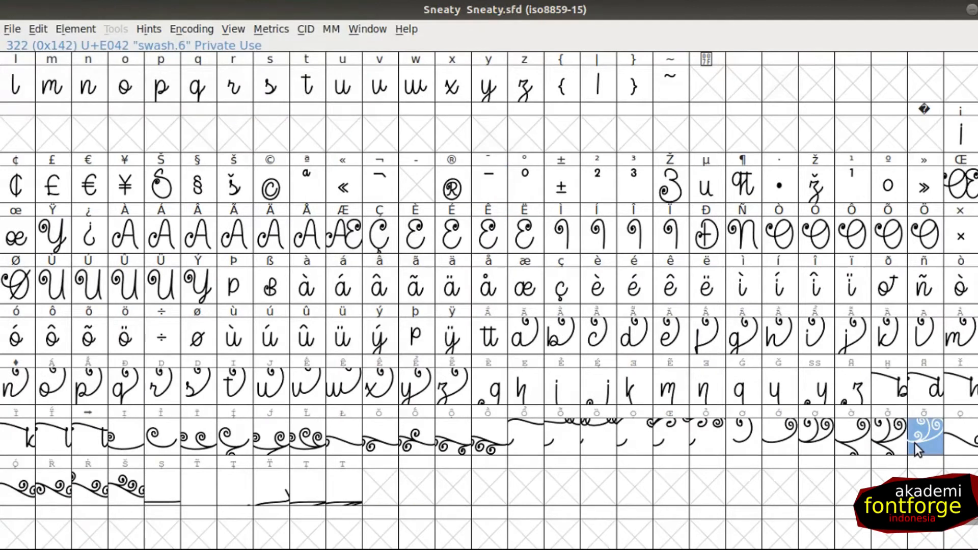
double_click(917, 441)
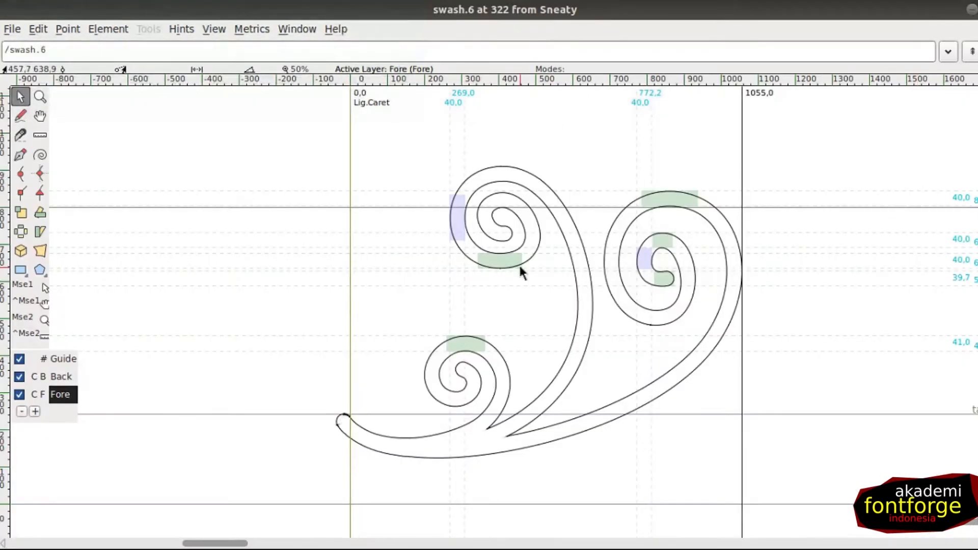
scroll(346, 437, up, 2)
drag(347, 439, 380, 347)
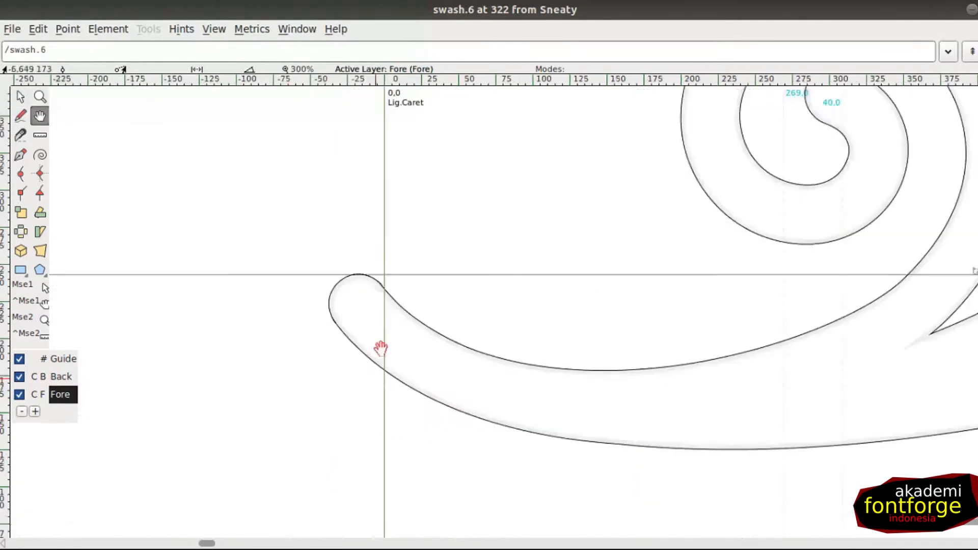
scroll(382, 344, up, 2)
scroll(340, 137, up, 5)
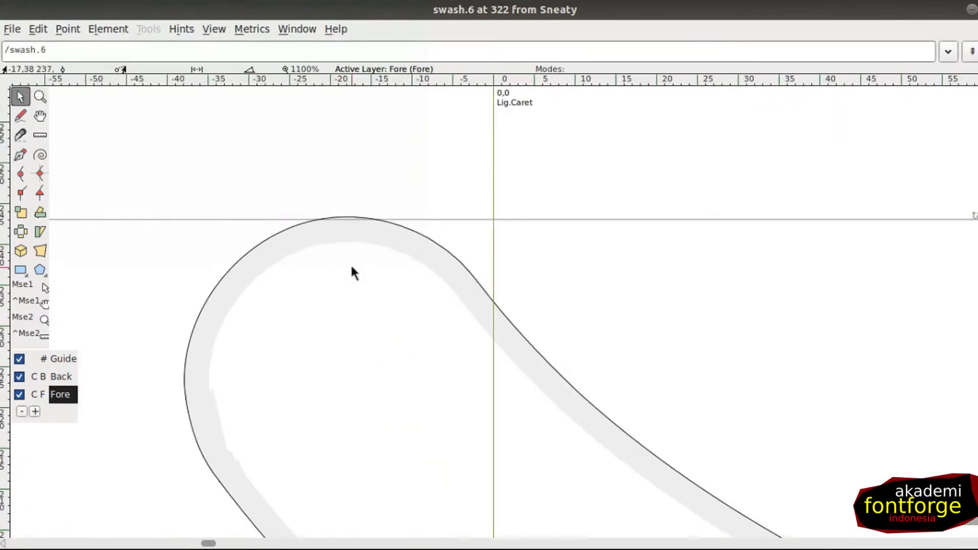
scroll(352, 265, down, 1)
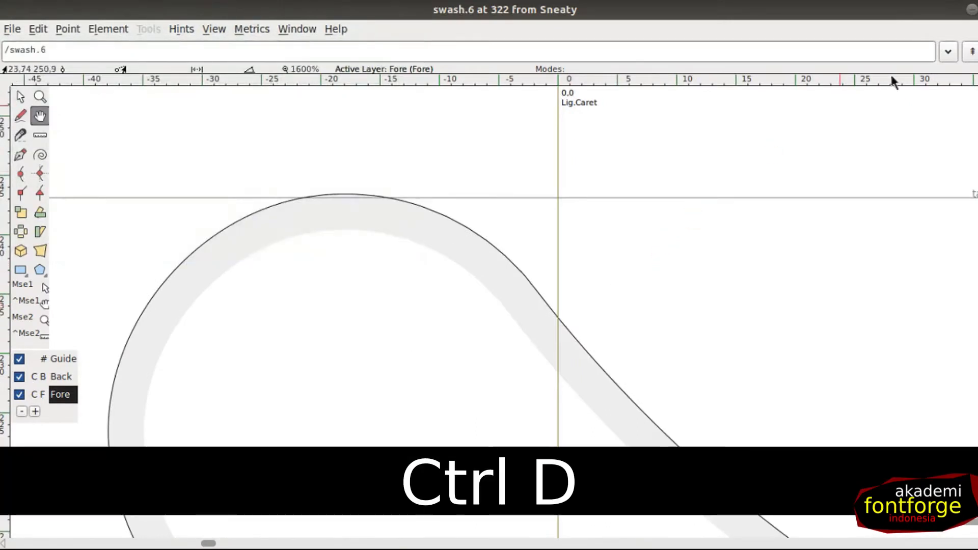
Show the glyph's points and examine how they are distributed along the rounded tail end
key(ctrl+d)
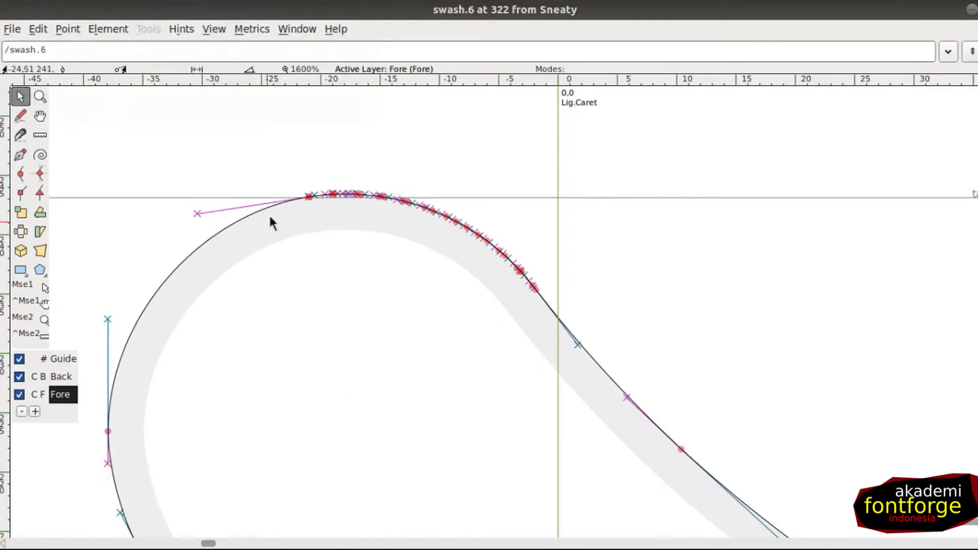
click(309, 197)
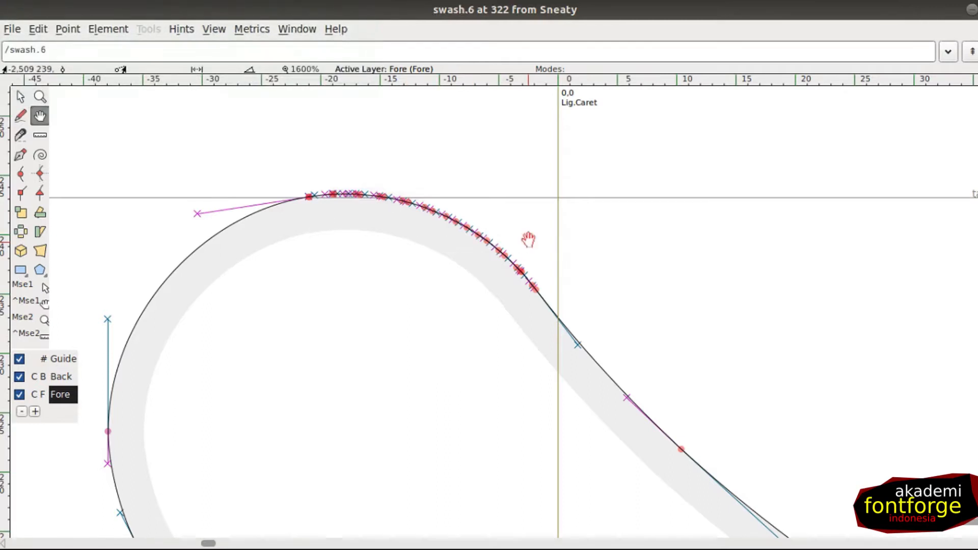
scroll(528, 239, down, 3)
scroll(528, 238, down, 1)
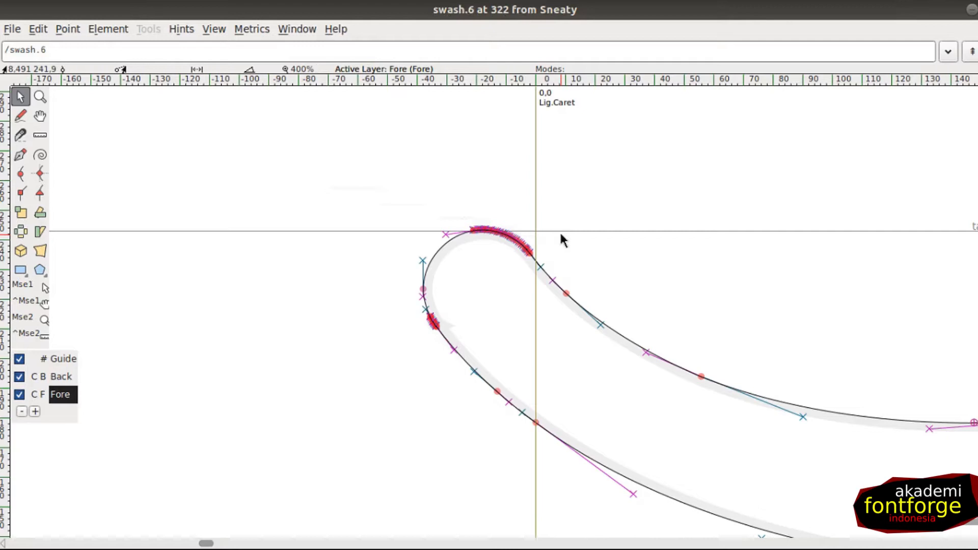
key(ctrl)
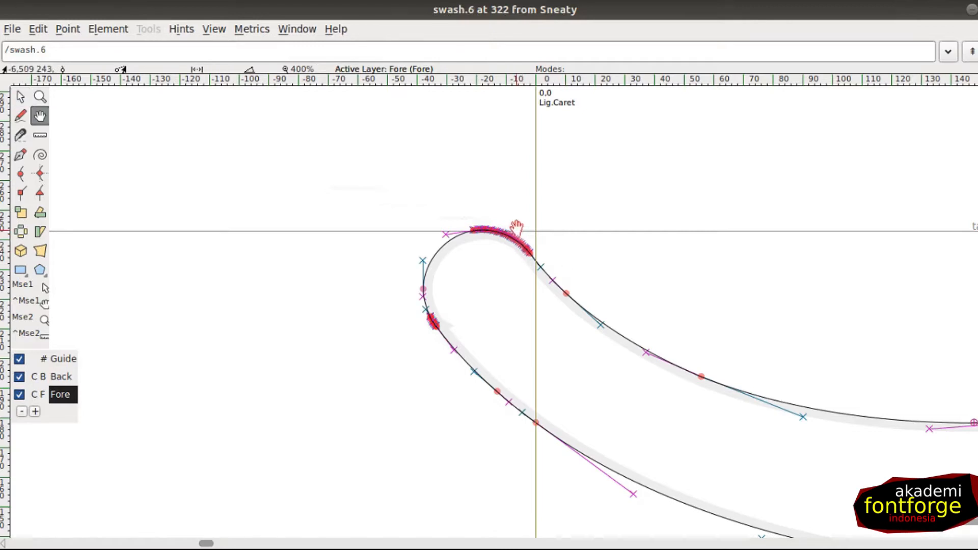
scroll(516, 227, up, 6)
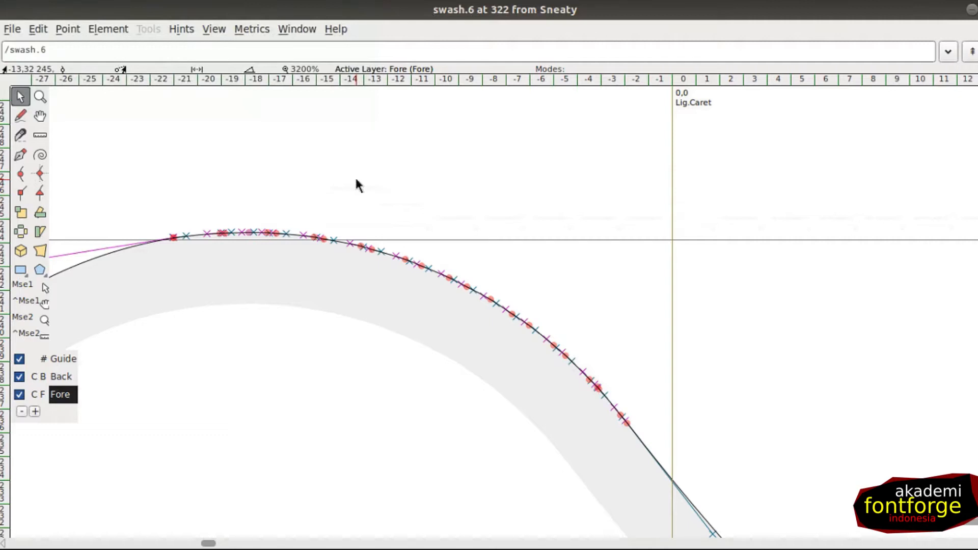
Simplify the outline of the swash.6 glyph and check the curve at the rounded tail end
click(95, 31)
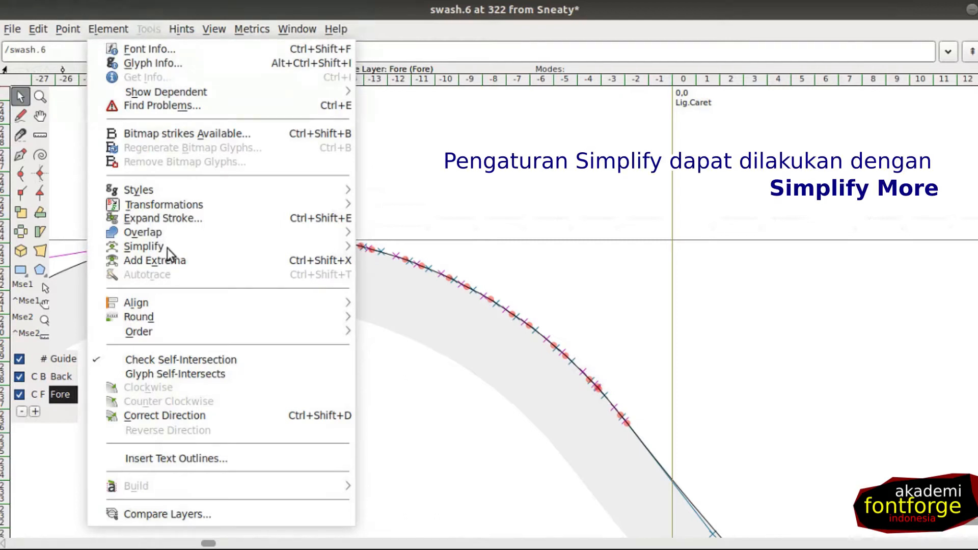
mouse_move(168, 248)
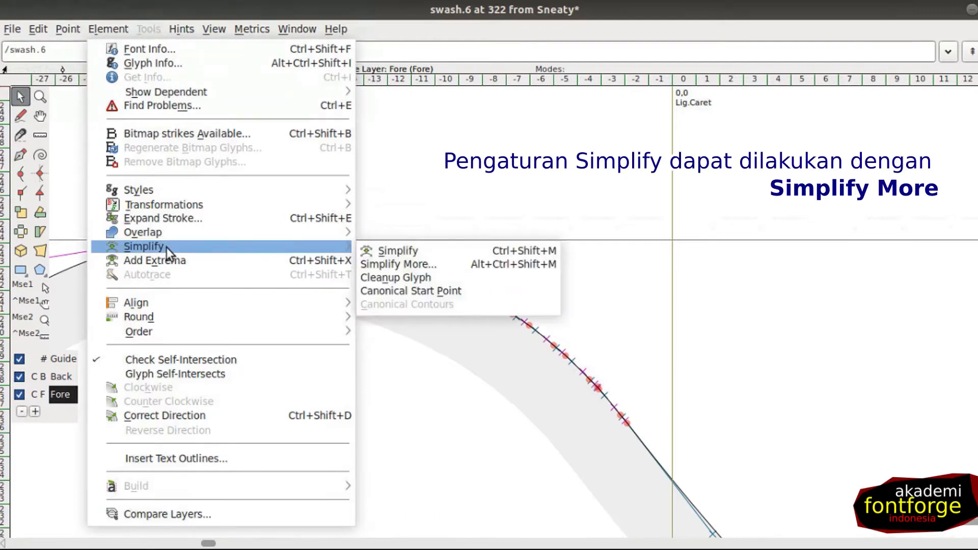
click(409, 250)
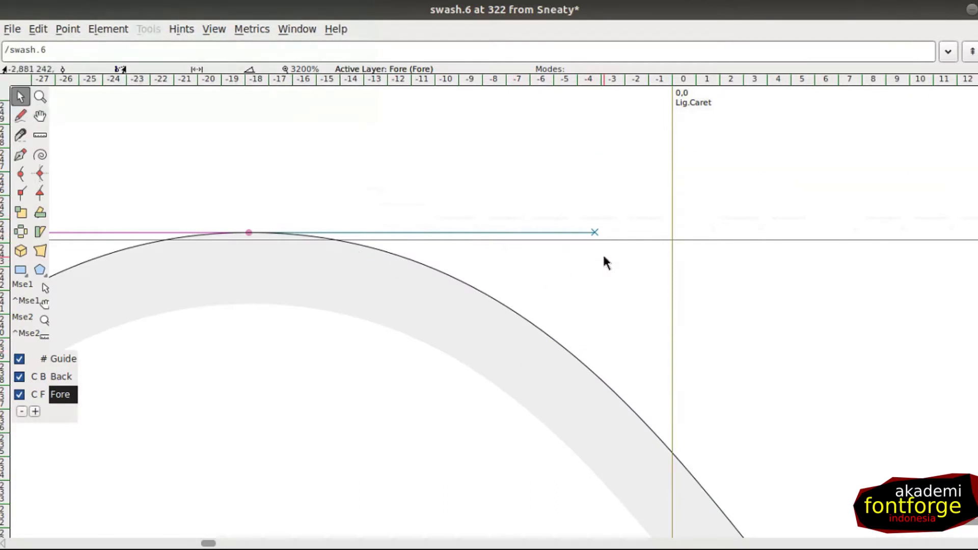
key(minus)
key(minus)
key(minus)
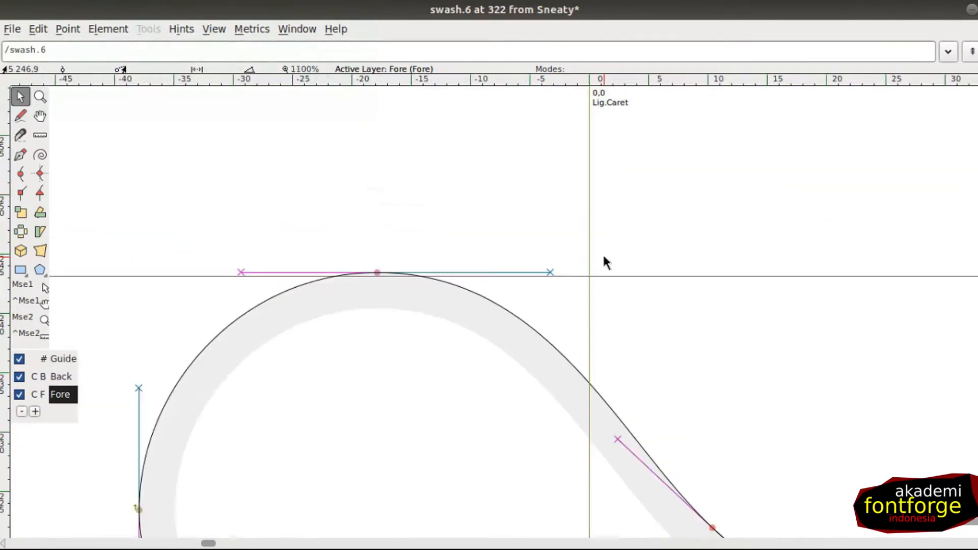
Undo the simplification of the swash.6 outline and copy the original foreground outline to the background layer
key(x)
key(x)
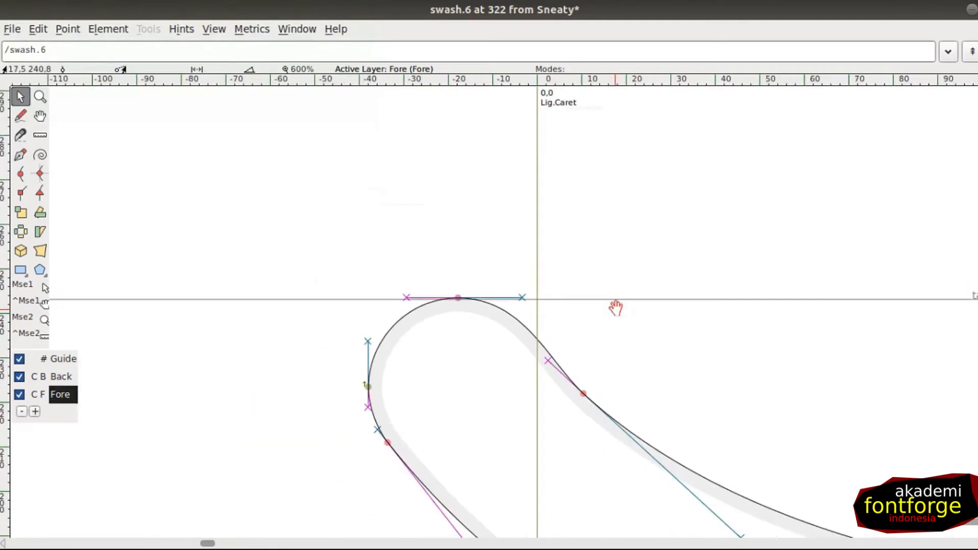
scroll(616, 309, down, 1)
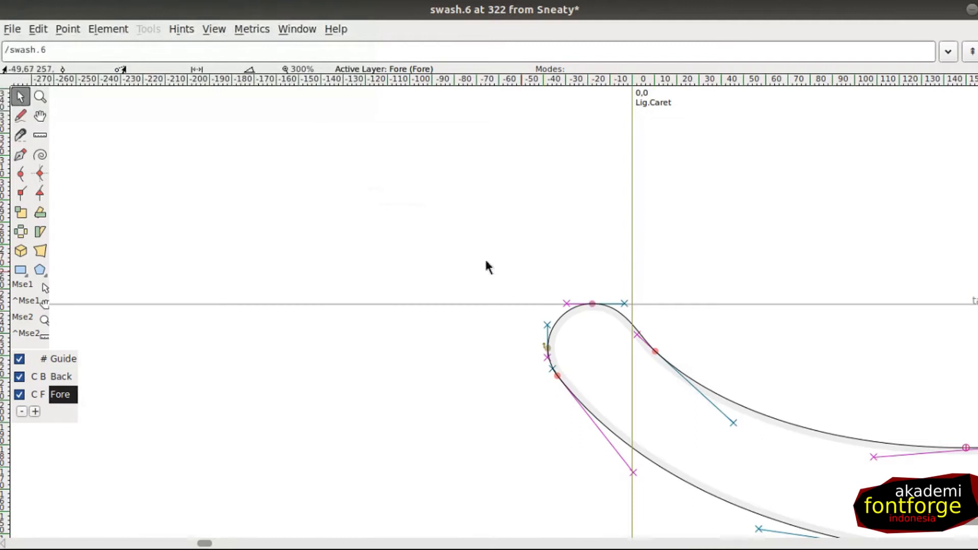
click(44, 29)
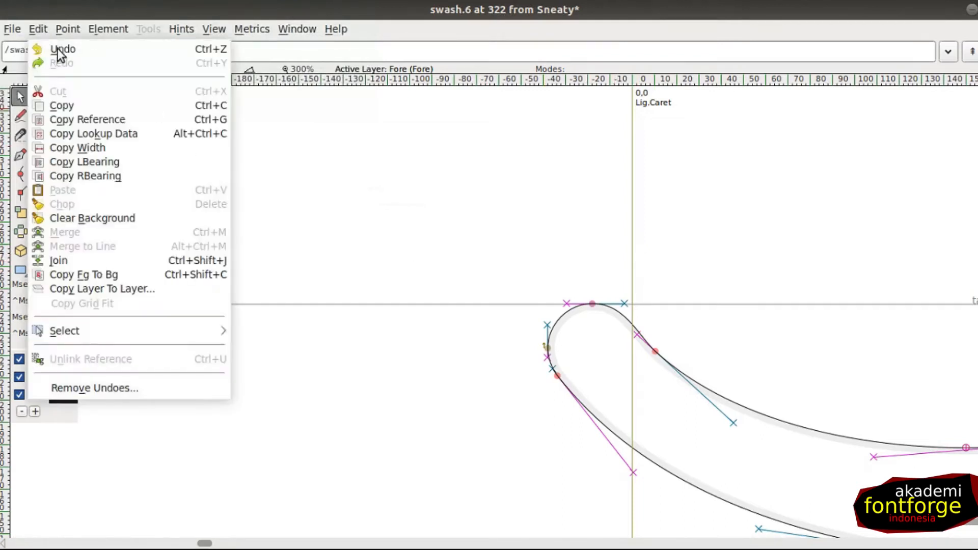
click(60, 47)
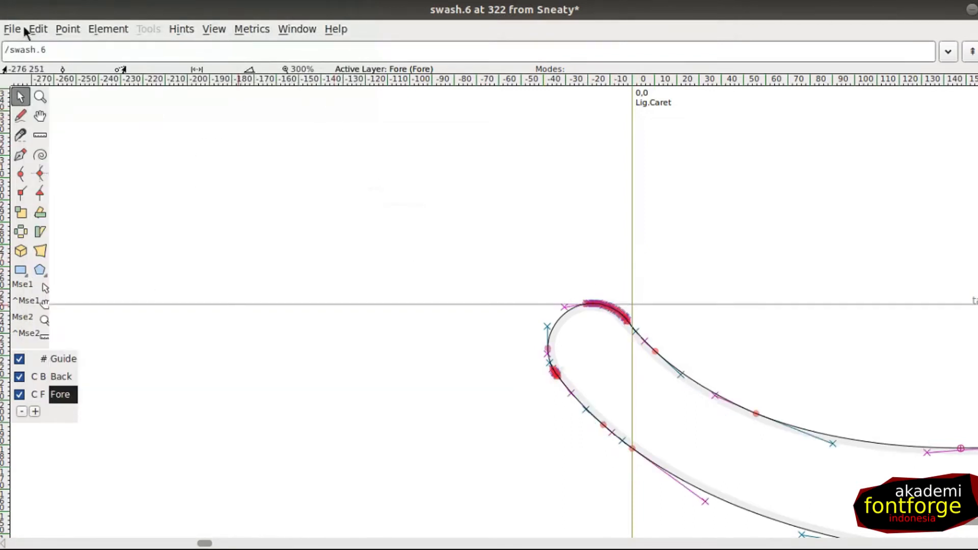
click(38, 30)
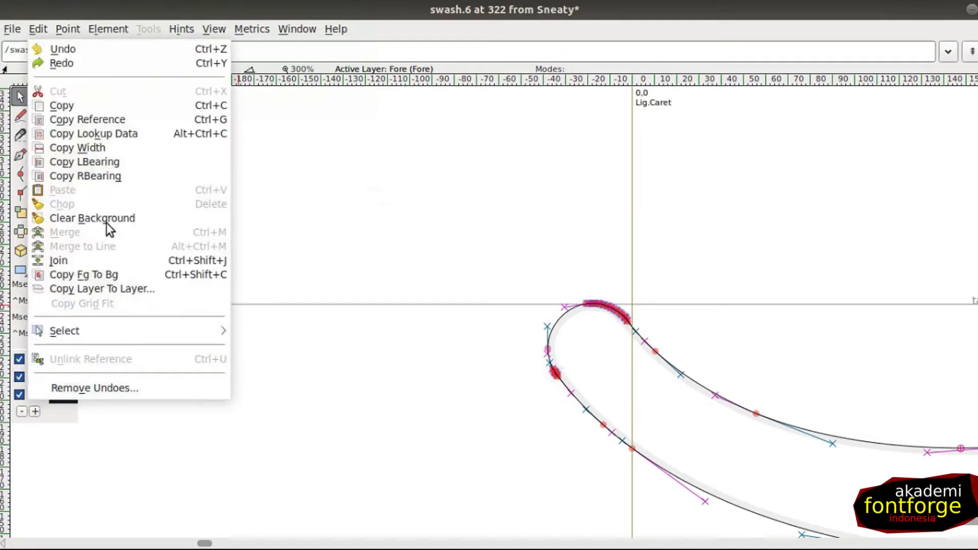
click(114, 278)
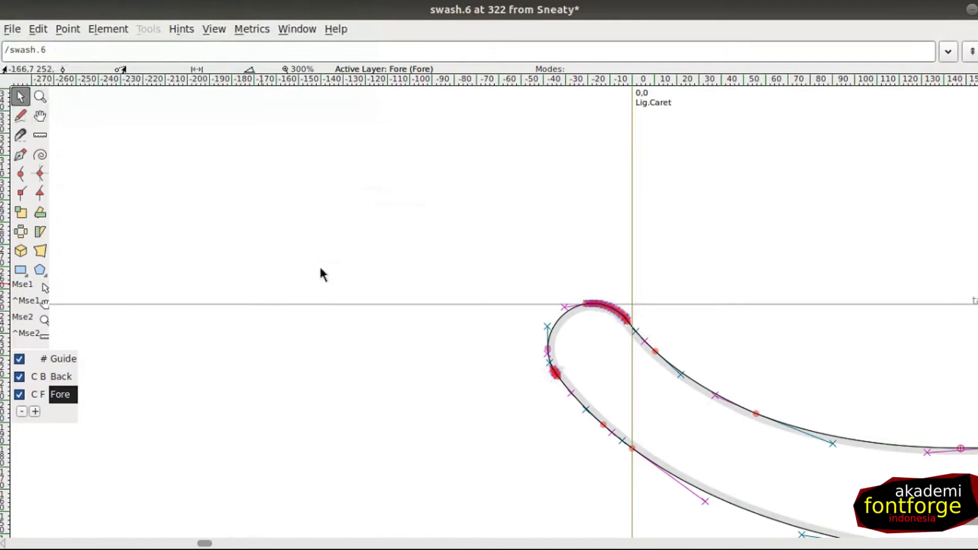
Try simplifying the outline, compare the curves around the rounded tail end with the background copy, and undo the simplification
click(106, 28)
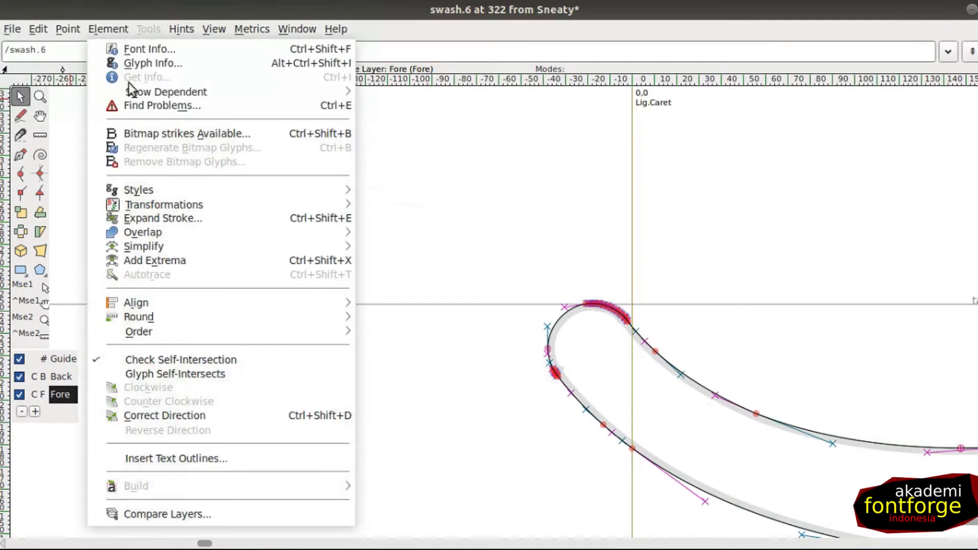
mouse_move(148, 247)
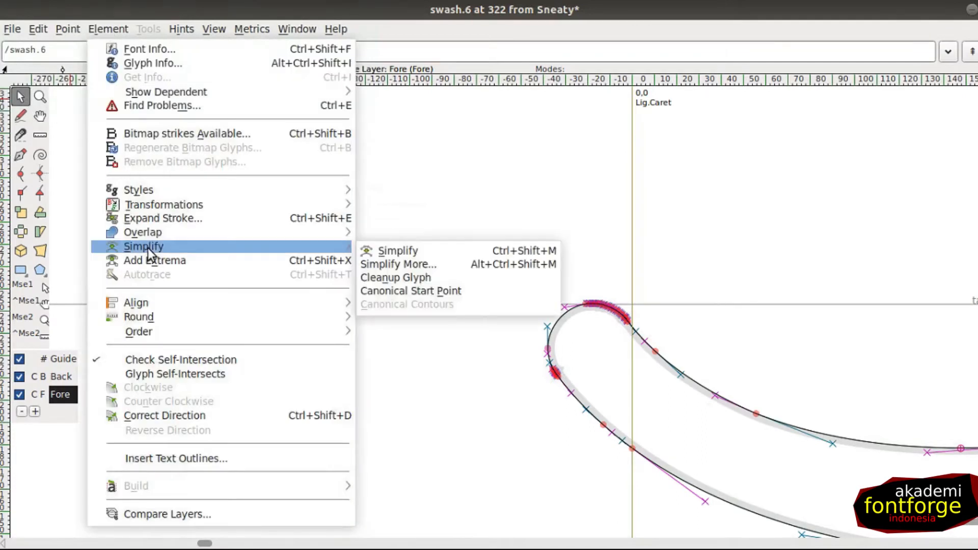
click(419, 252)
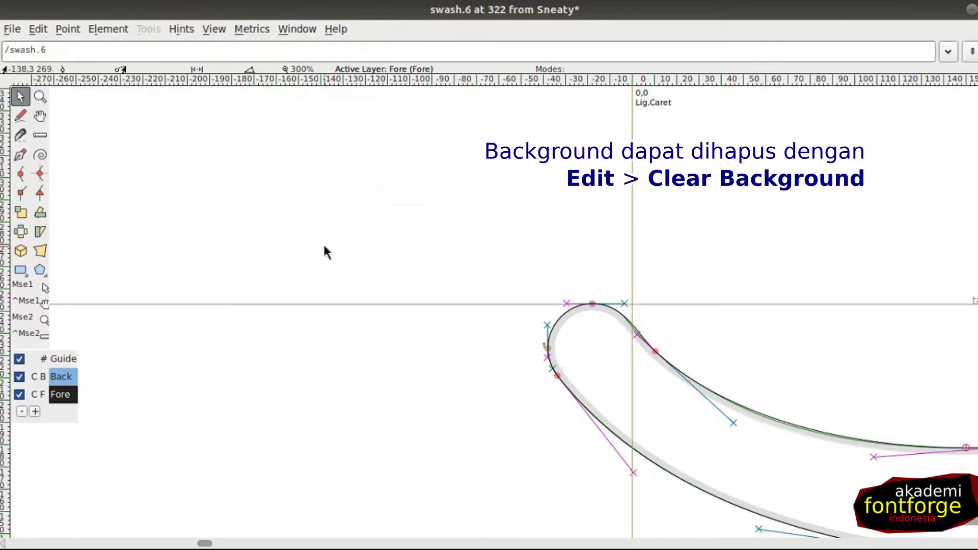
scroll(662, 319, up, 10)
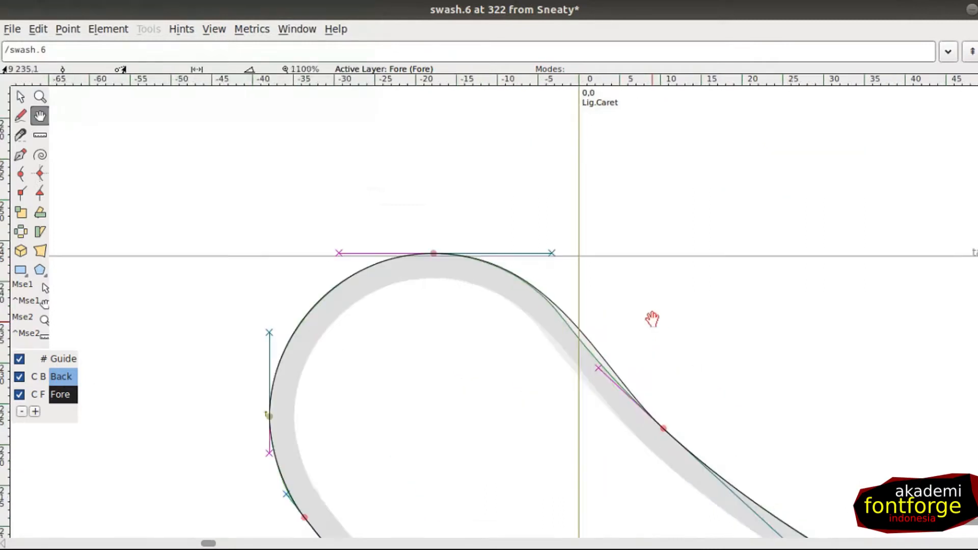
scroll(380, 358, down, 4)
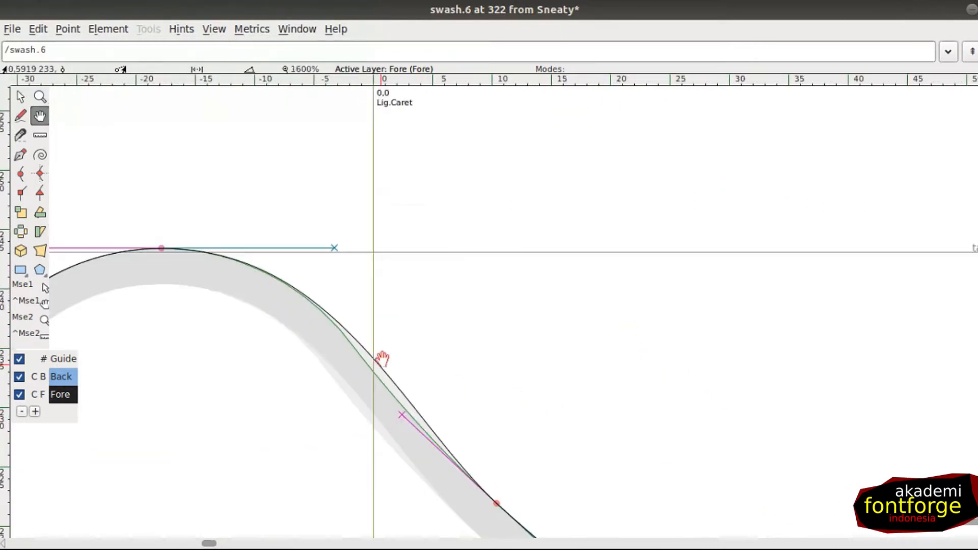
scroll(401, 353, down, 3)
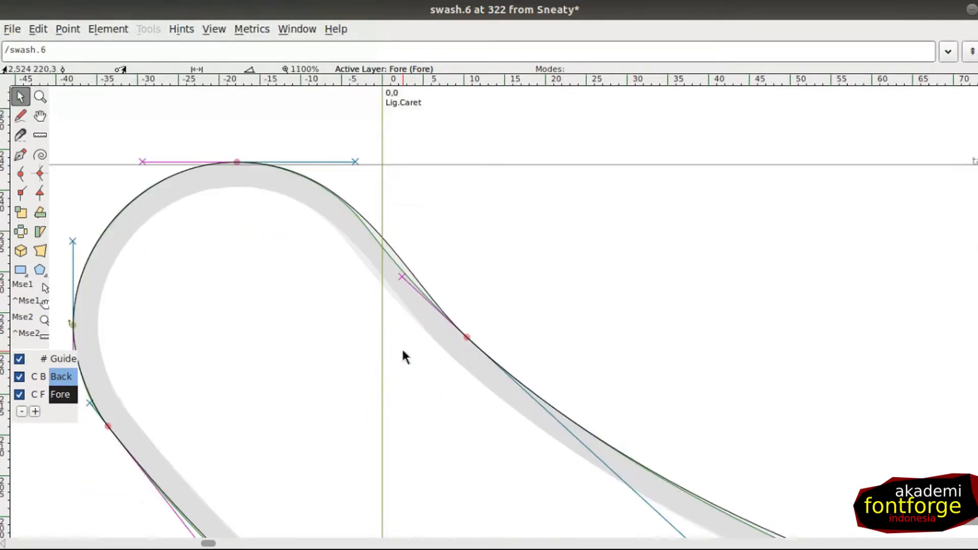
scroll(403, 351, down, 2)
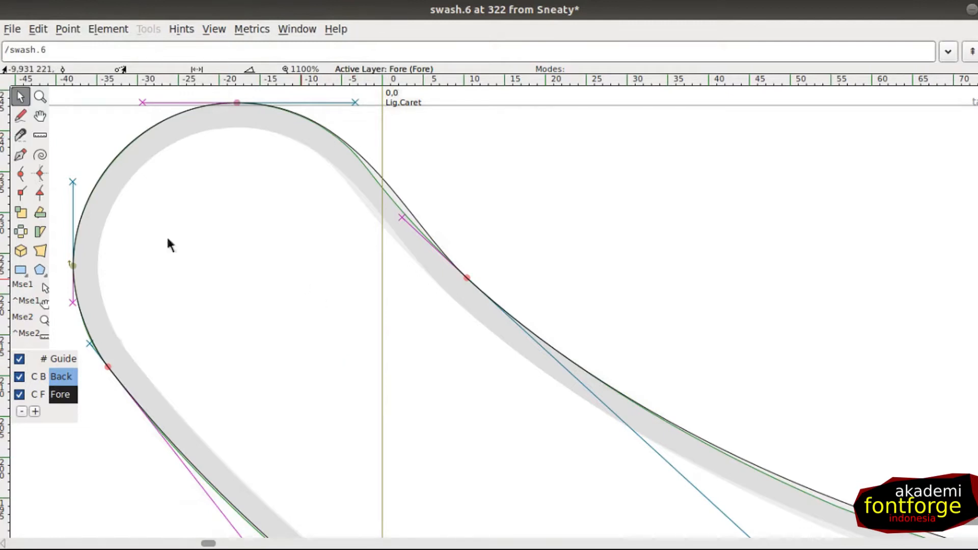
scroll(497, 224, down, 2)
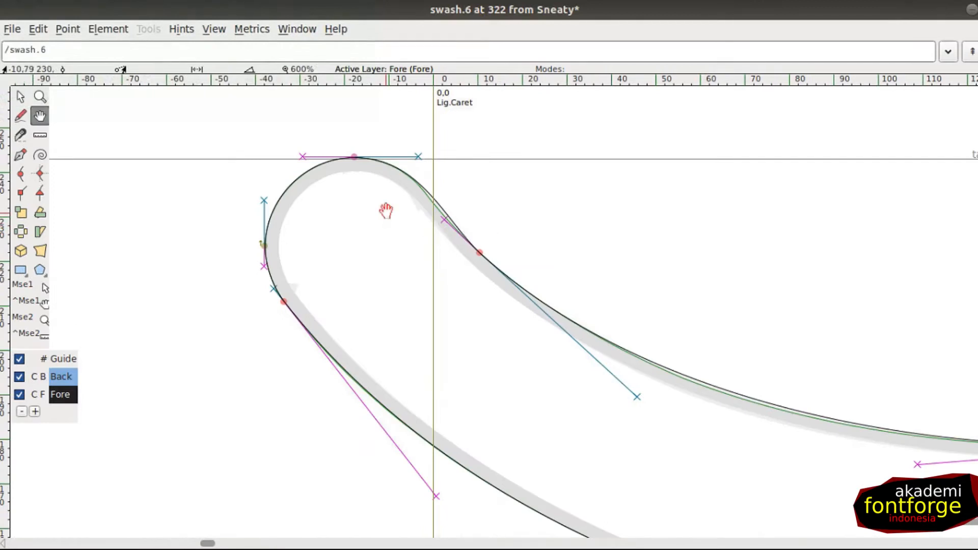
key(ctrl+z)
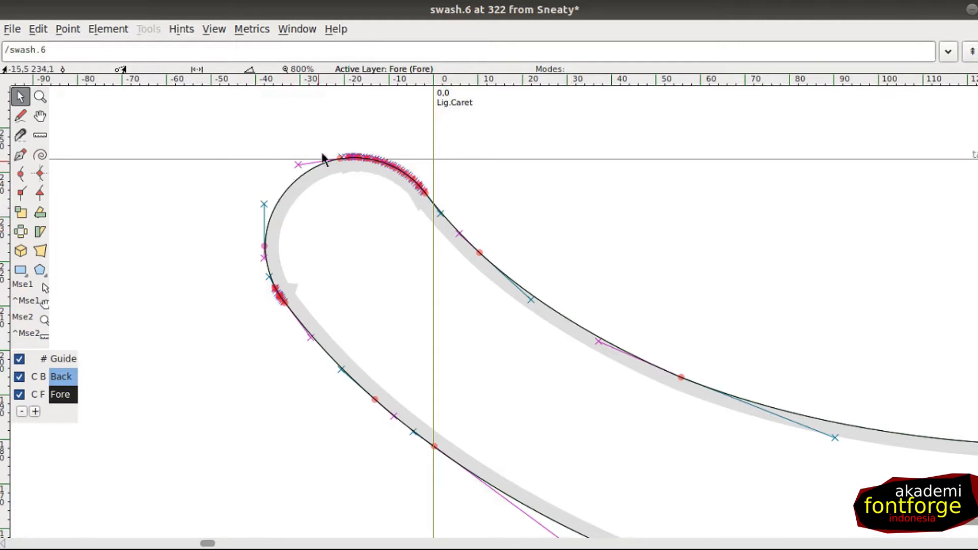
Merge the crowded points along the upper curve of the rounded tail end, keeping the outermost points on both sides
key(ctrl+alt+plus)
scroll(316, 124, up, 2)
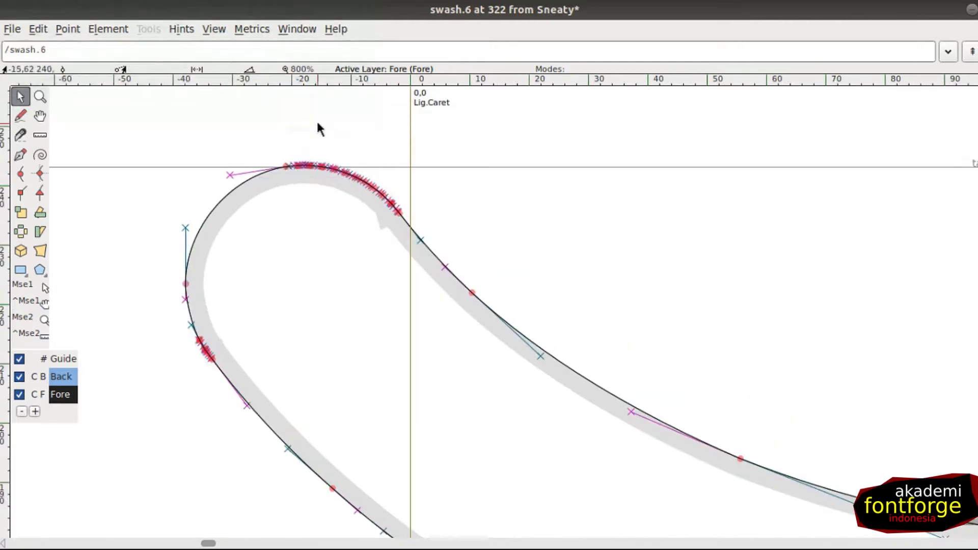
key(z)
drag(261, 137, 434, 240)
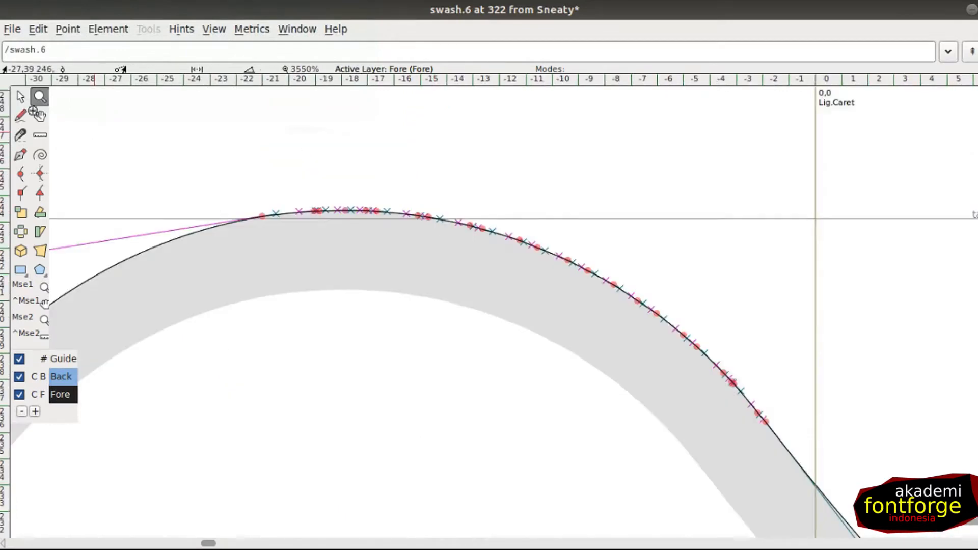
click(21, 98)
drag(316, 142, 758, 484)
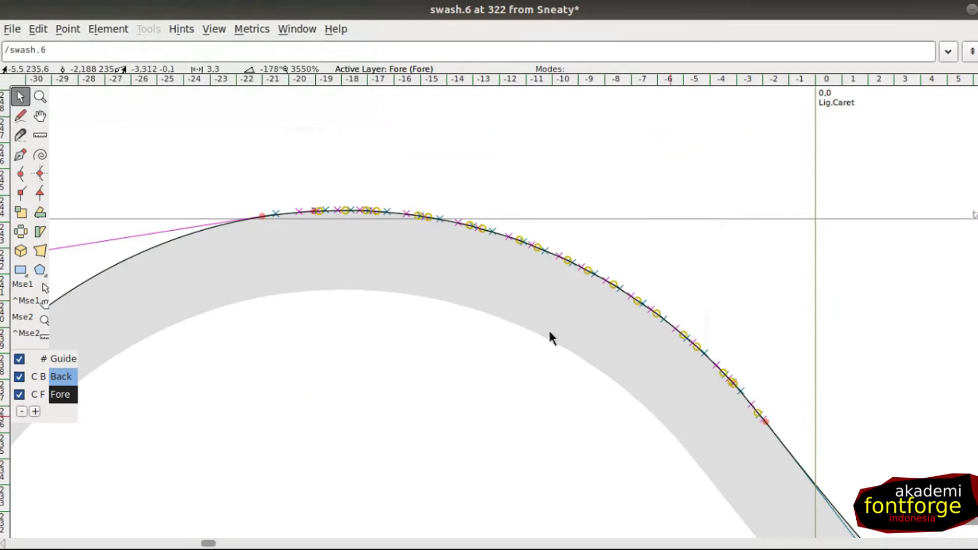
right_click(429, 218)
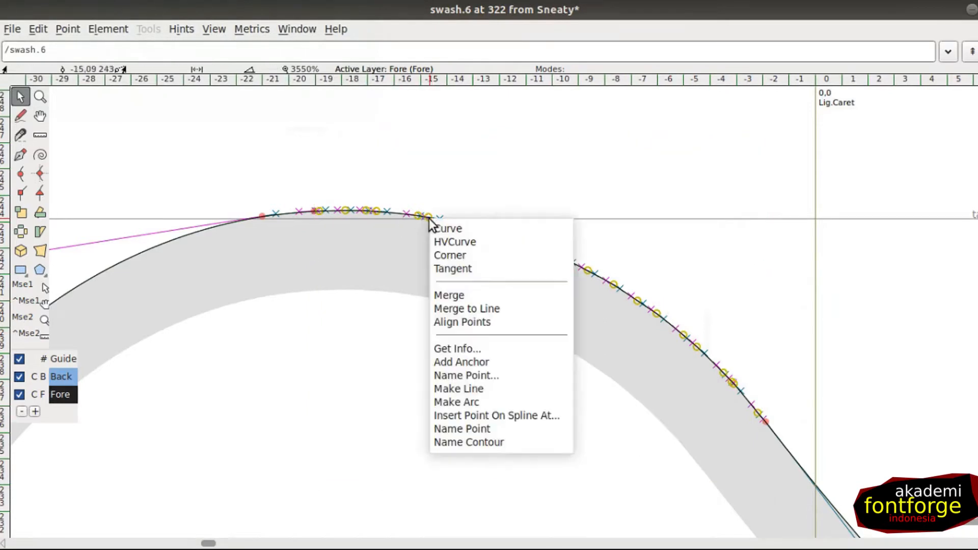
click(460, 296)
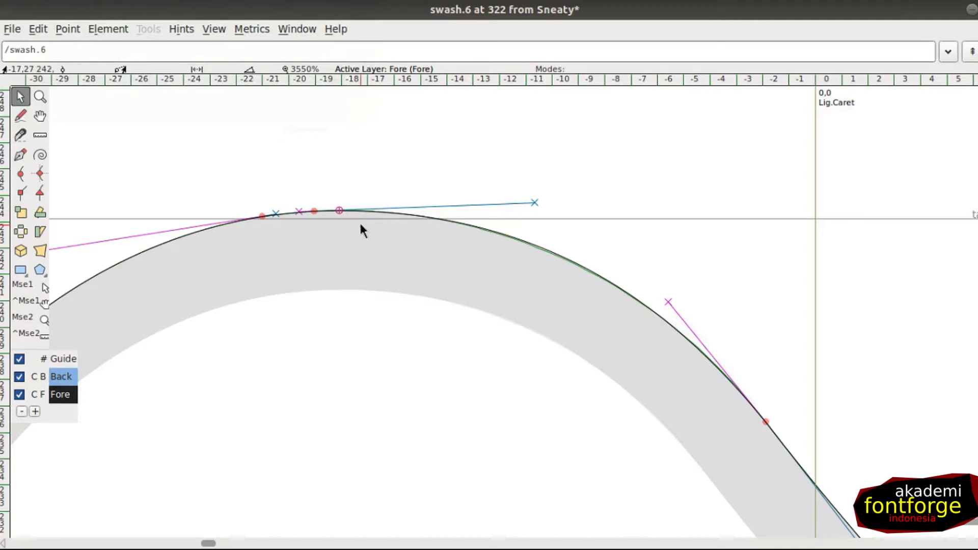
Add extrema to all points of the glyph and clear the selection
key(space)
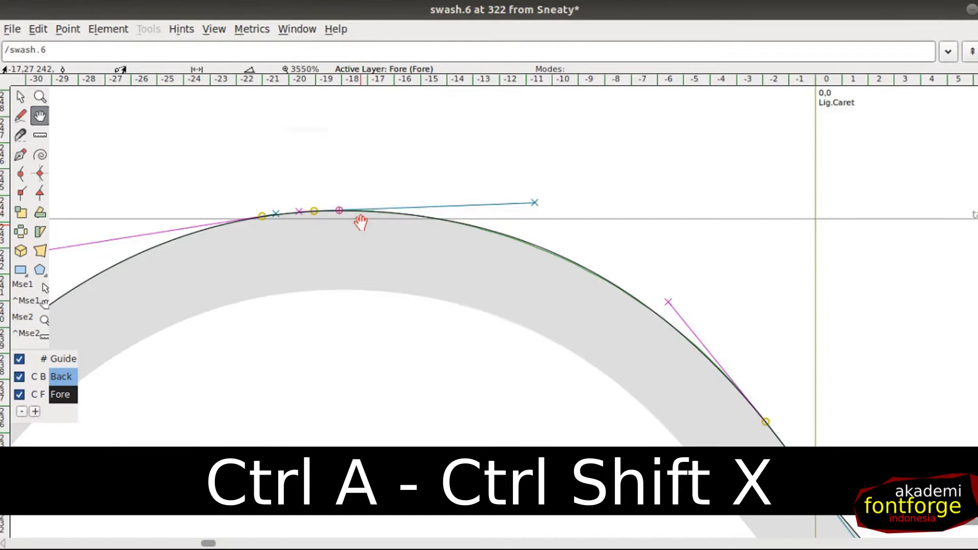
key(ctrl+a)
key(ctrl+shift+x)
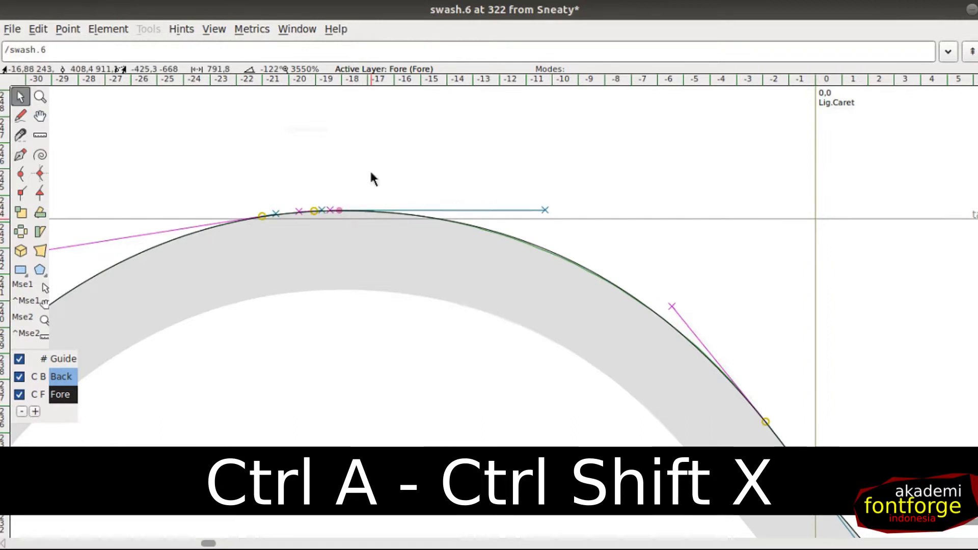
click(371, 152)
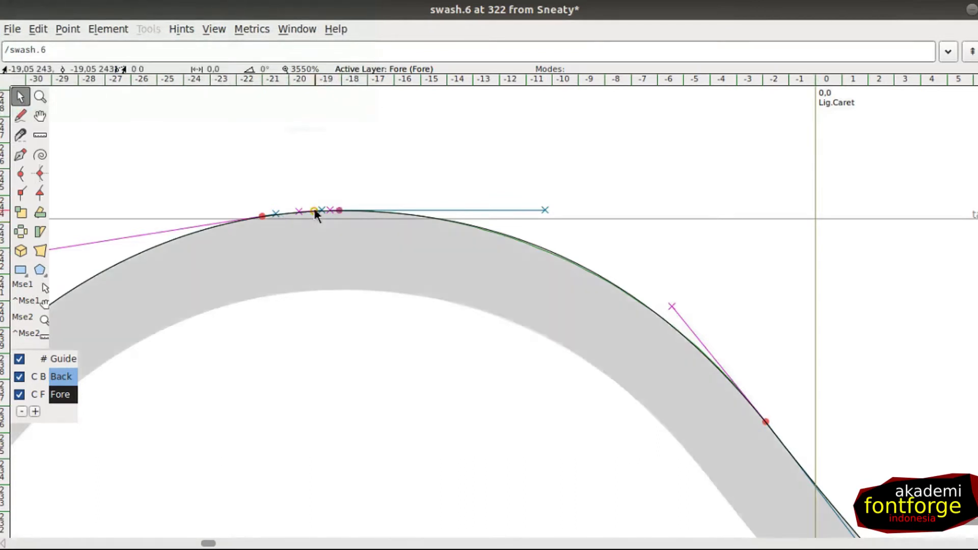
Merge away the point just left of the extremum at the top of the tail end
right_click(313, 210)
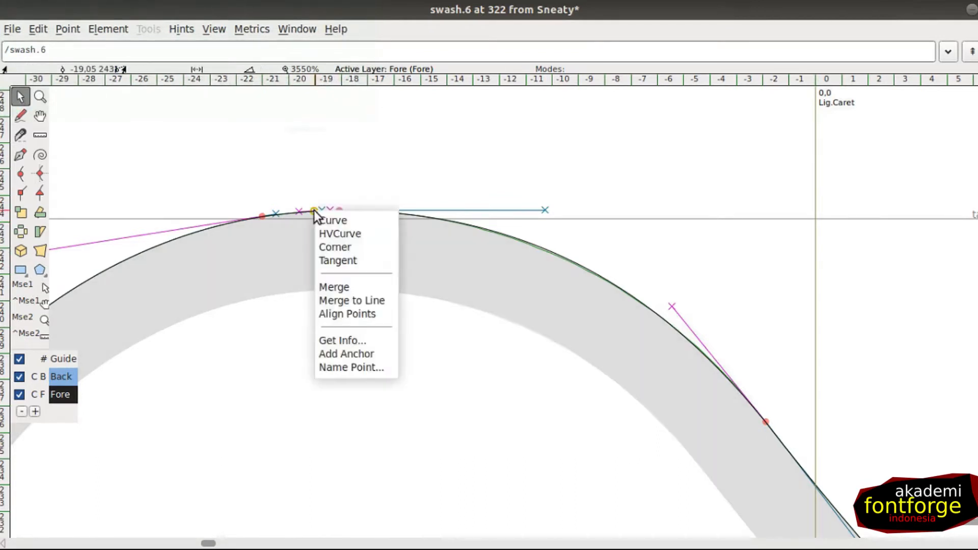
click(335, 287)
click(318, 399)
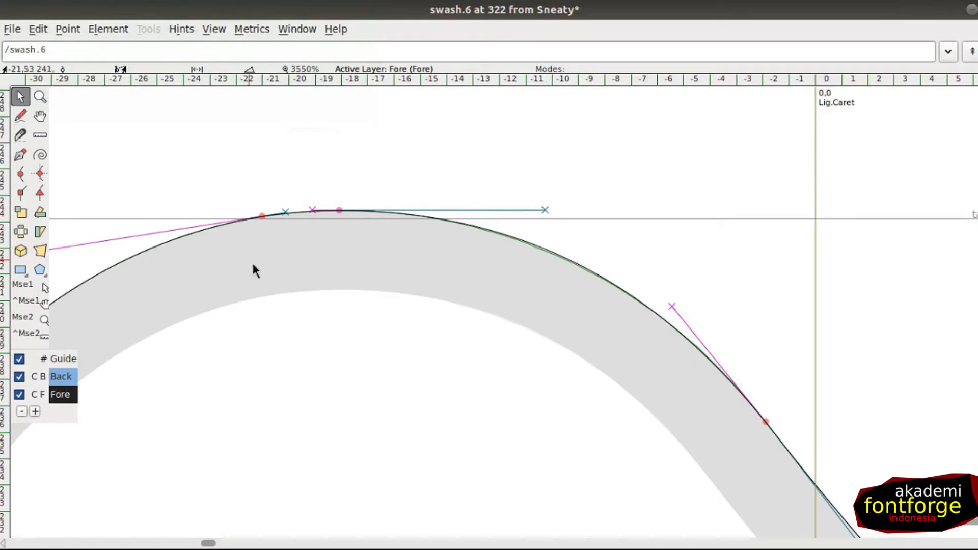
Merge away the remaining off-extremum point left of the top so the arc runs directly to the leftmost extremum
key(space)
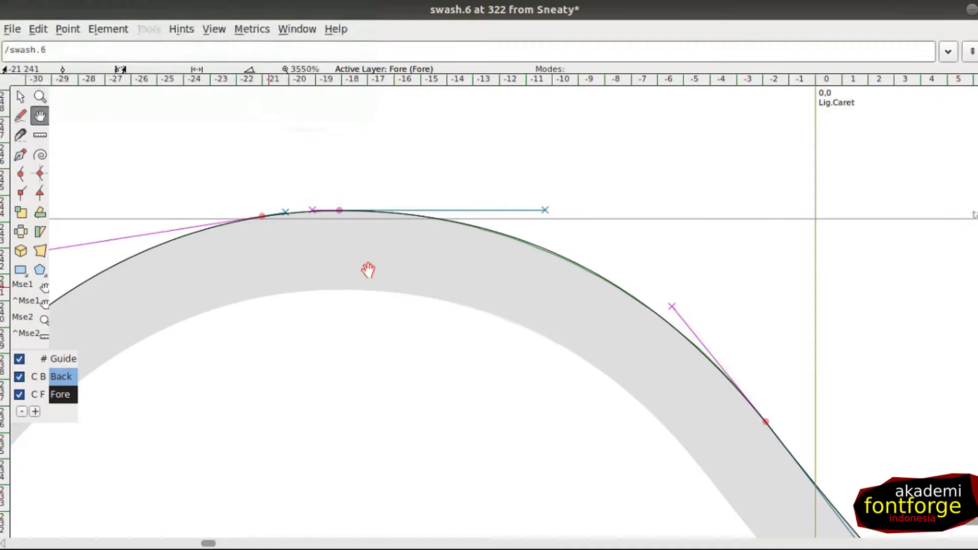
drag(368, 270, 692, 168)
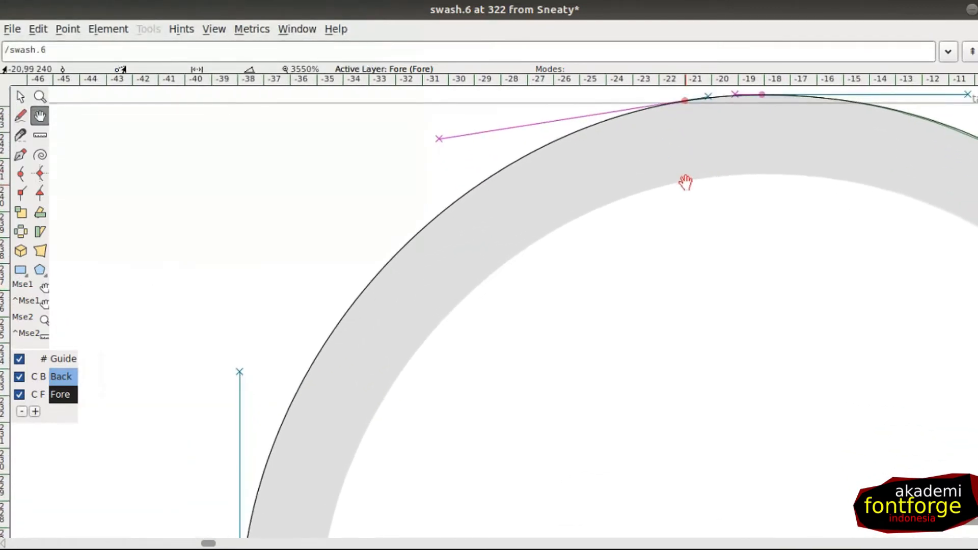
scroll(685, 185, down, 1)
scroll(684, 186, down, 3)
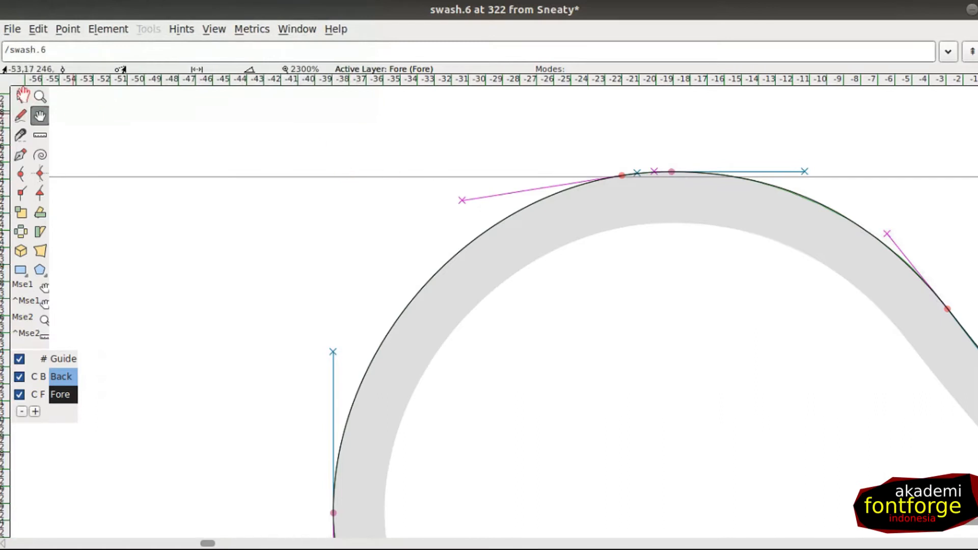
click(21, 97)
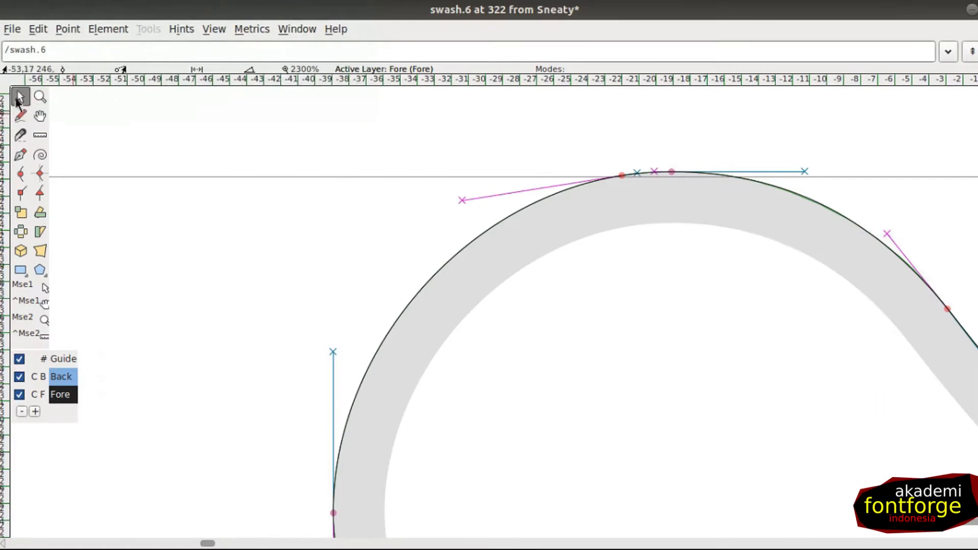
click(621, 175)
right_click(624, 179)
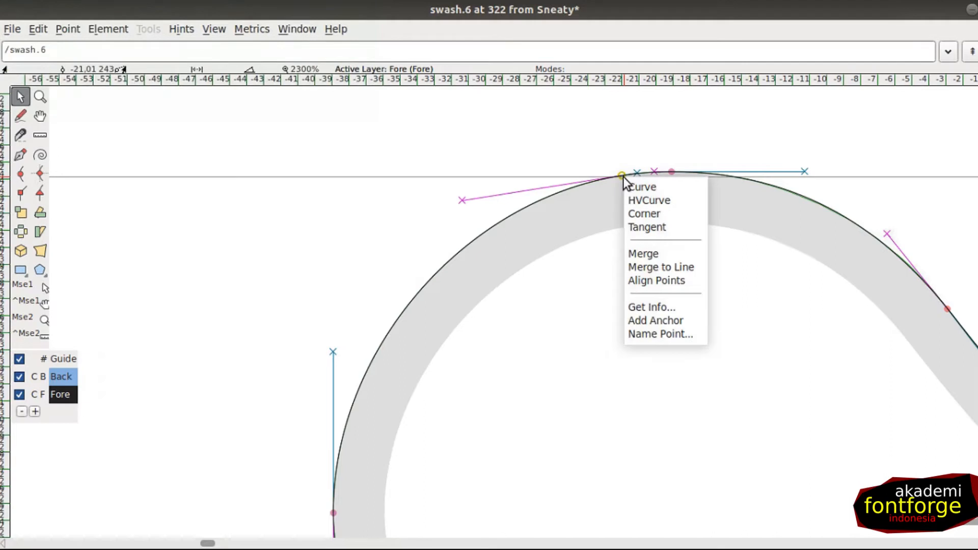
click(640, 252)
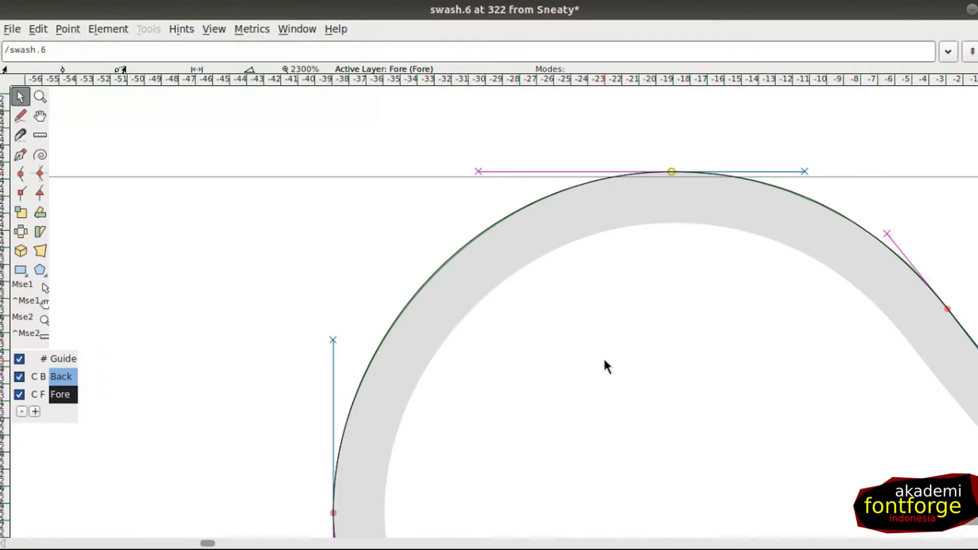
Merge the crowded points on the stroke just below the tail end's leftmost extremum, keeping only the outermost point at each end
key(ctrl+alt+minus)
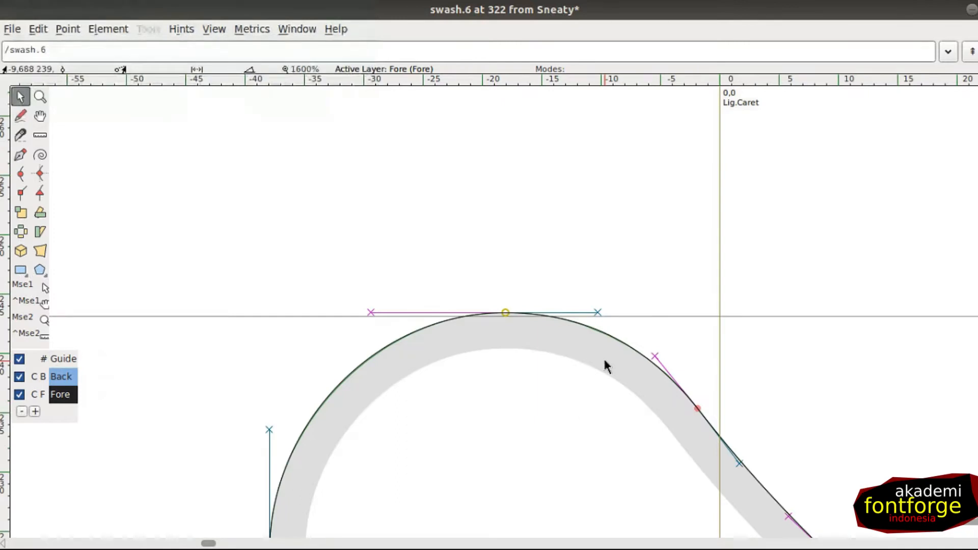
key(ctrl+alt+minus)
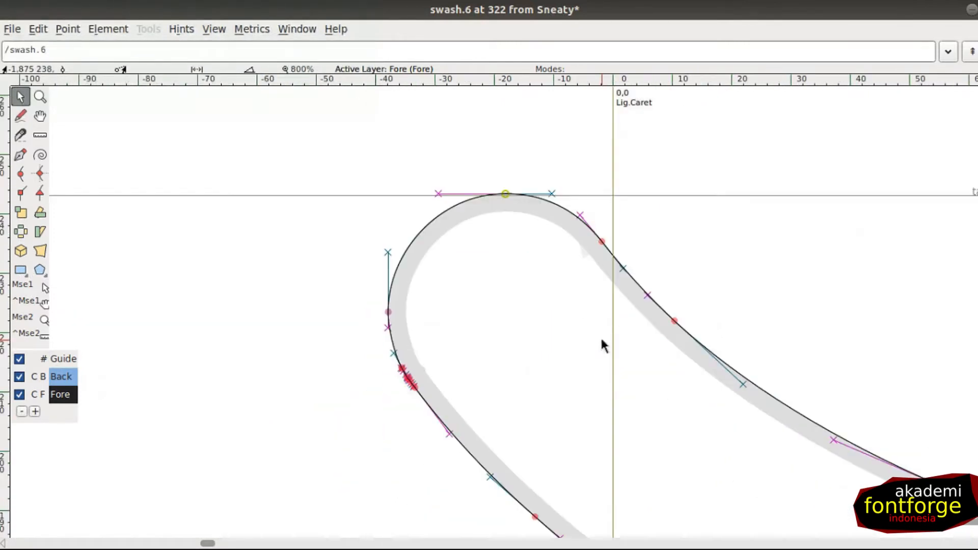
key(ctrl+alt+plus)
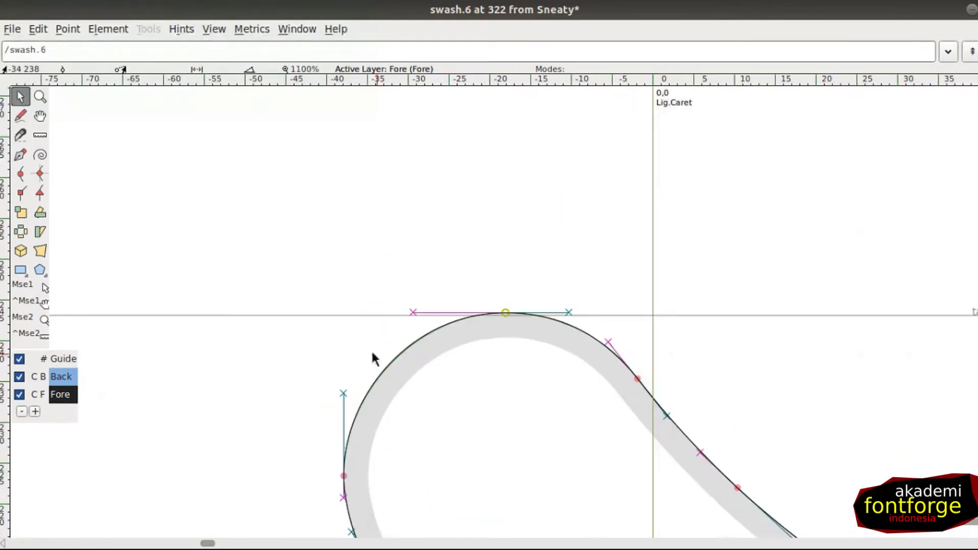
scroll(389, 408, down, 3)
key(z)
drag(320, 412, 419, 484)
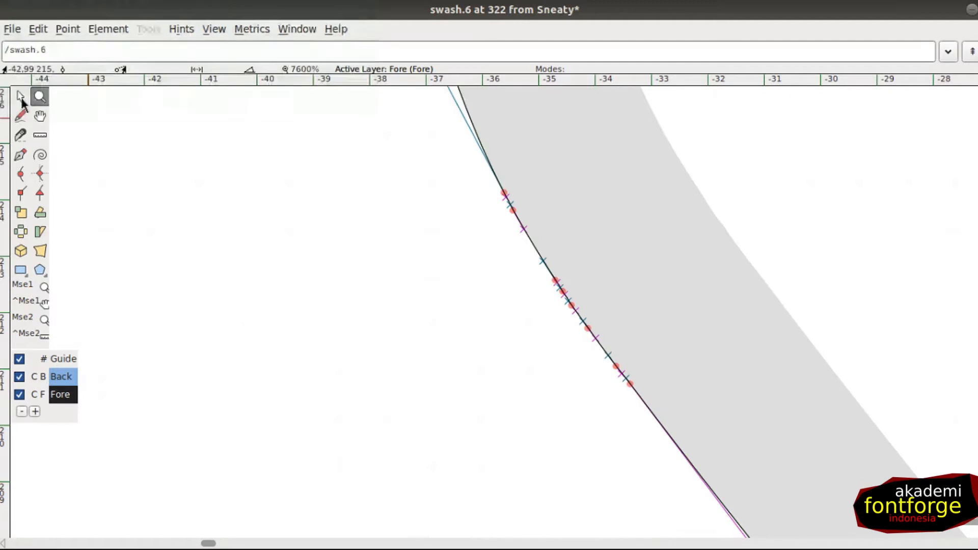
click(20, 96)
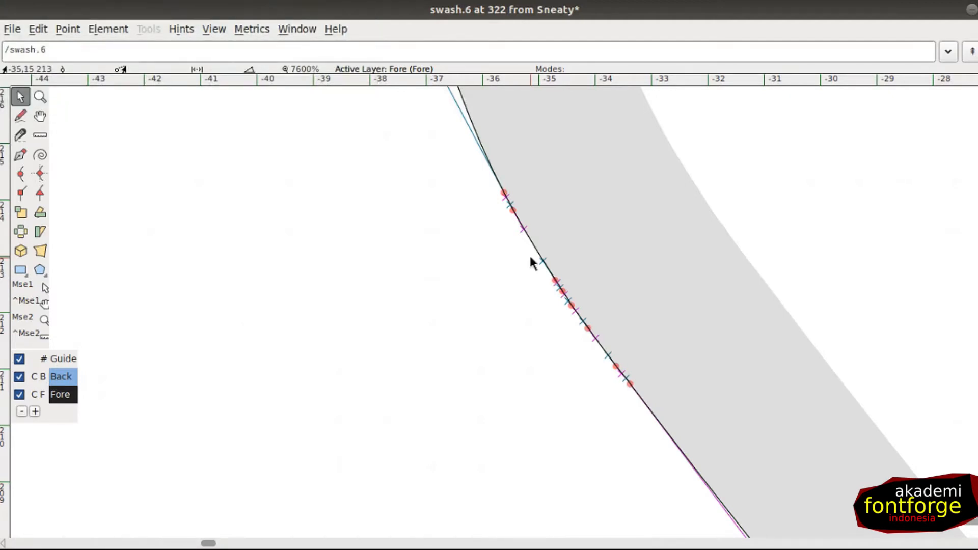
drag(513, 198, 678, 377)
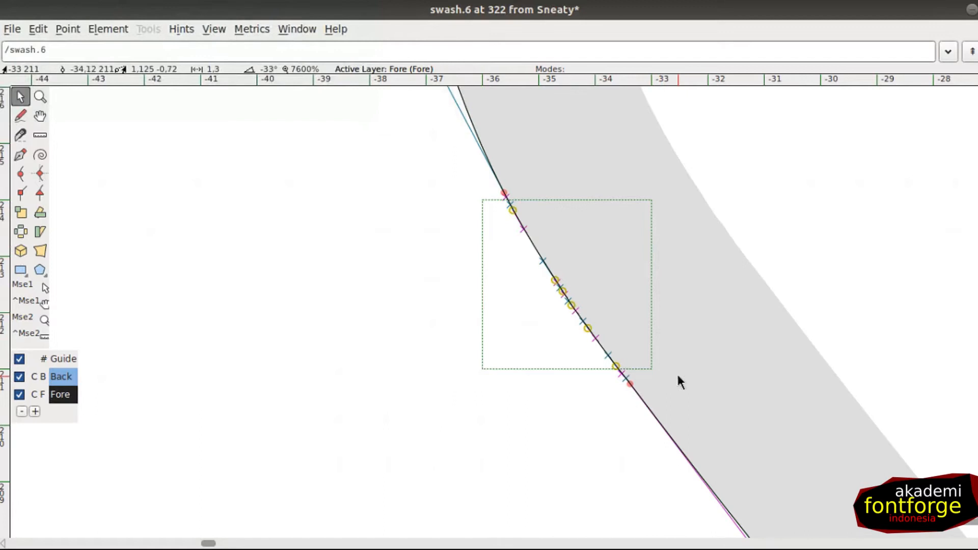
right_click(620, 372)
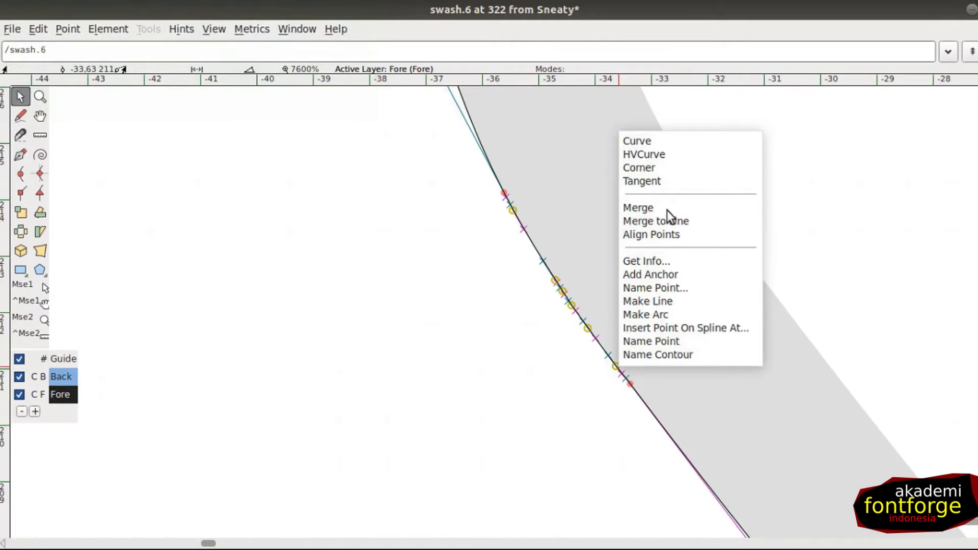
click(643, 208)
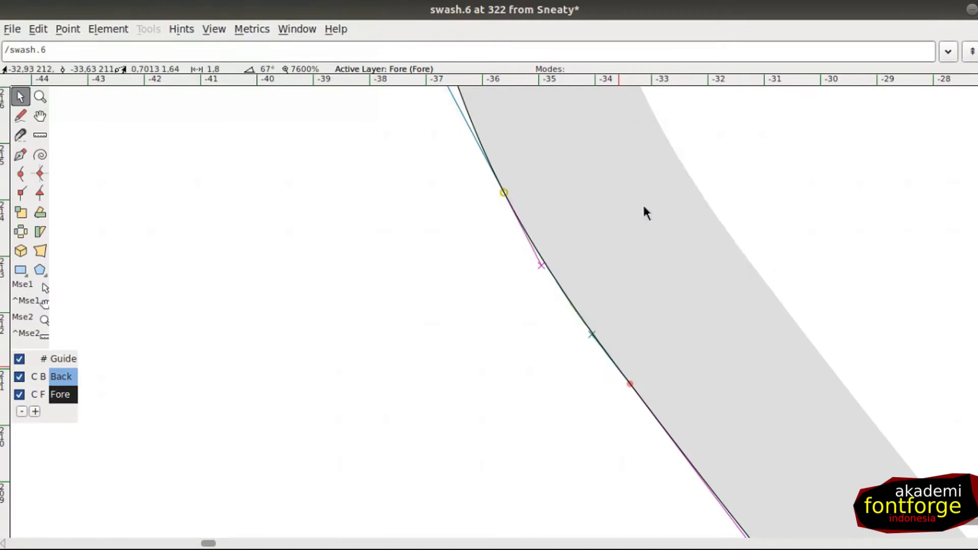
click(511, 283)
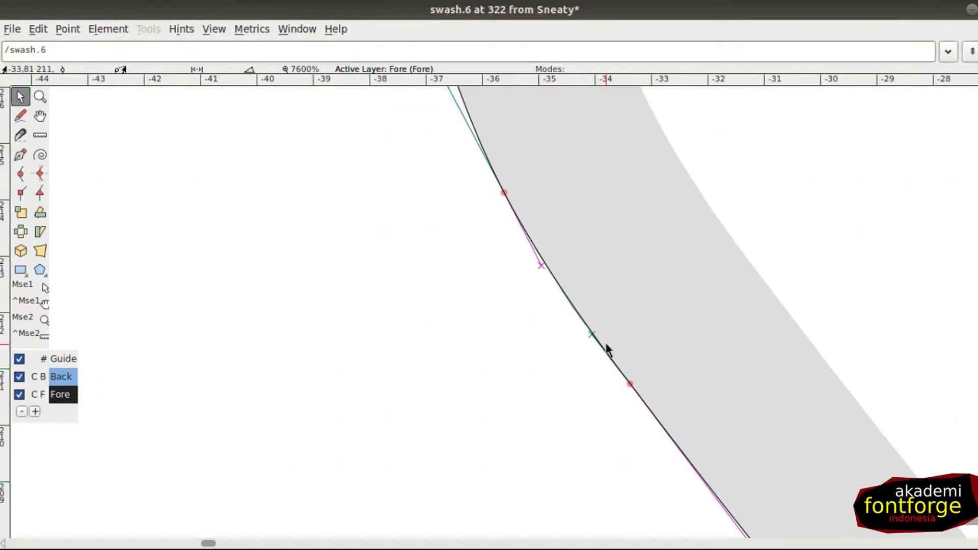
scroll(606, 348, down, 5)
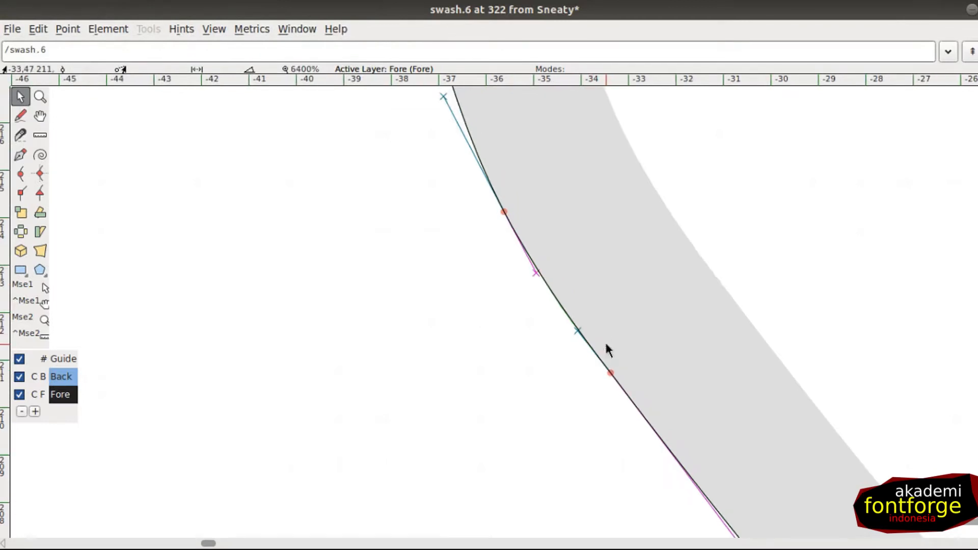
scroll(607, 350, down, 5)
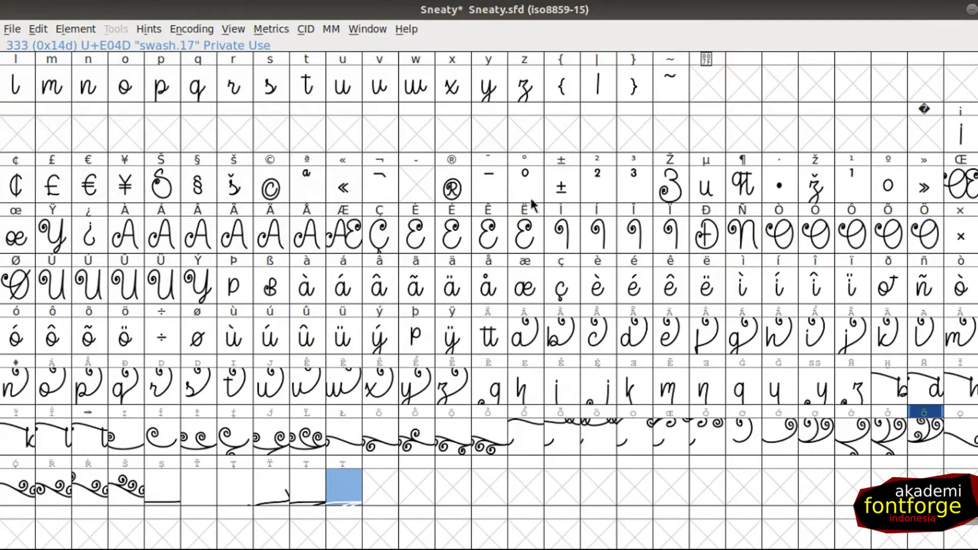
Switch to the sneaty.svg drawing in Inkscape and bring the page frame with its font guidelines into close view
click(490, 184)
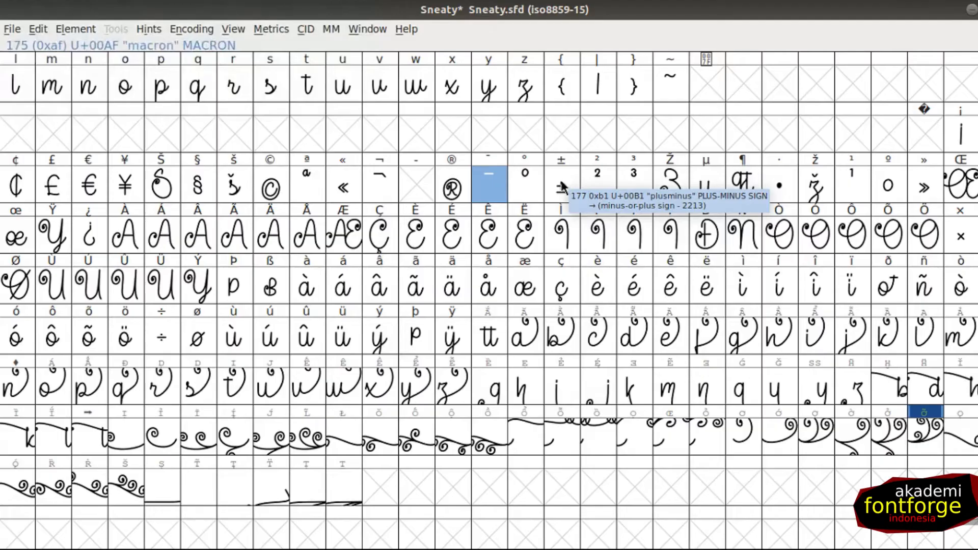
key(alt+Tab)
drag(207, 445, 169, 394)
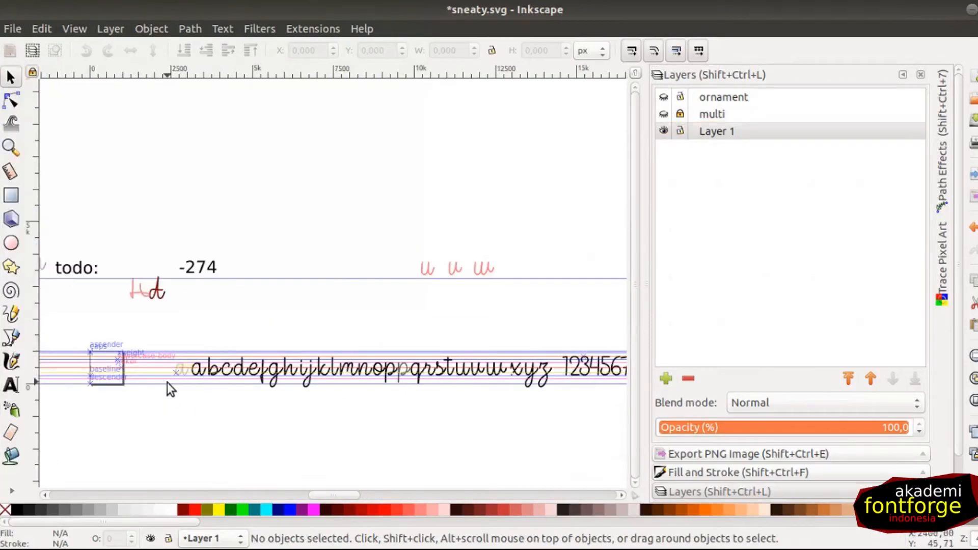
key(plus)
key(plus)
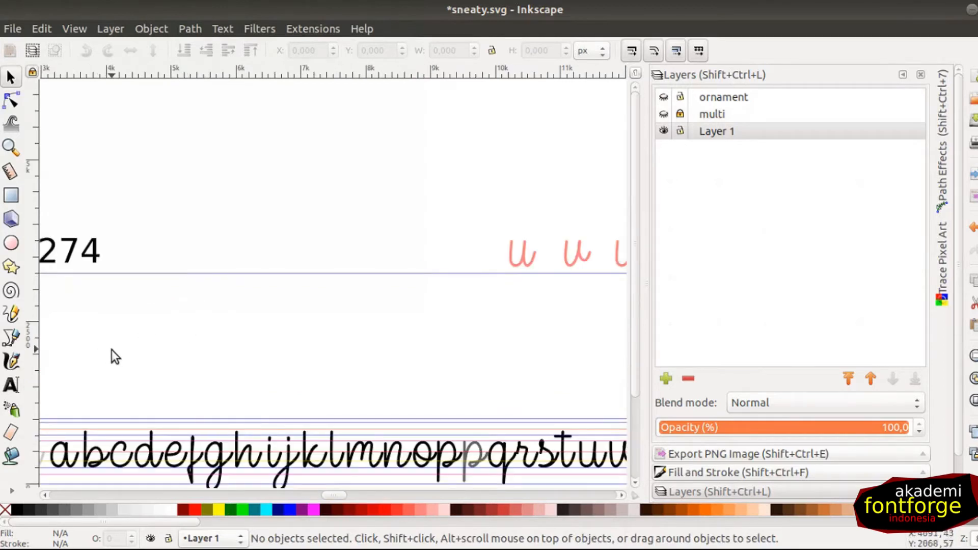
drag(112, 347, 501, 206)
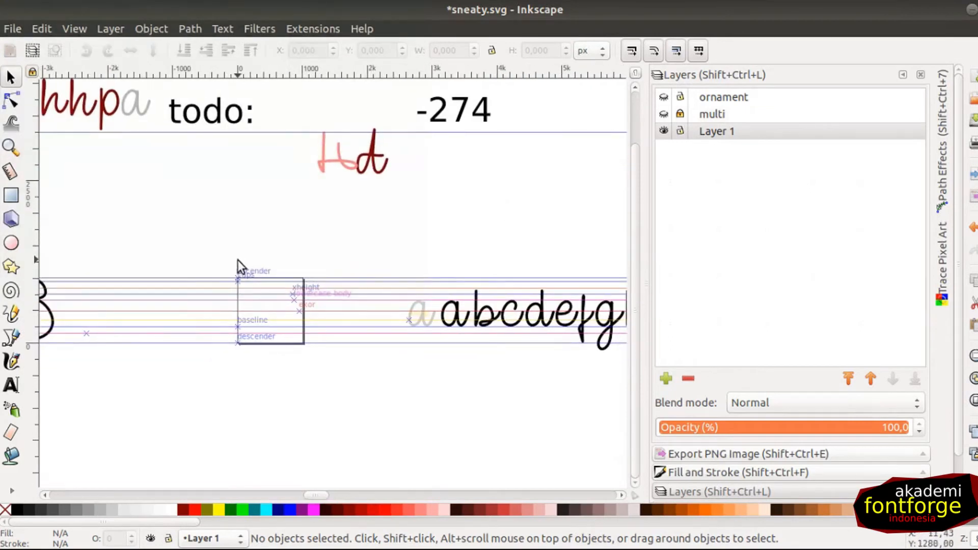
key(z)
drag(207, 236, 509, 405)
click(12, 77)
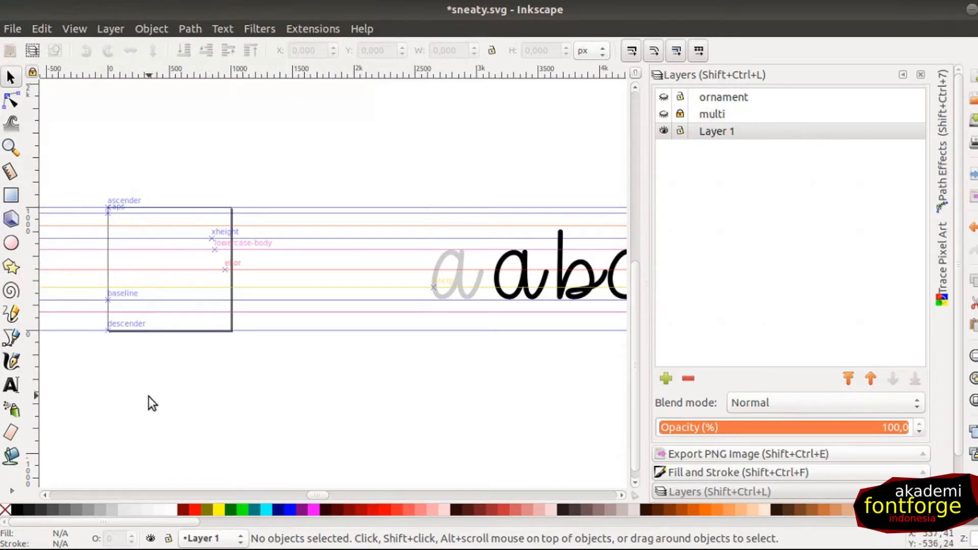
Draw a square about 187 px wide across the page's top edge, with black fill and no stroke
click(11, 195)
drag(161, 195, 186, 219)
click(11, 75)
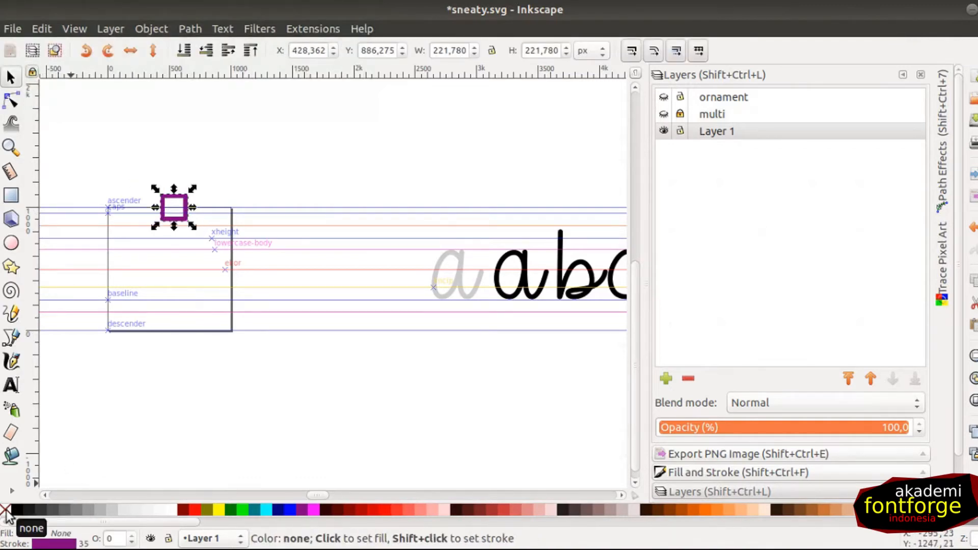
right_click(7, 515)
click(55, 438)
click(17, 508)
Align the black square to the page's left and top edges, then shrink it to about 112 px from that corner
key(ctrl+shift+a)
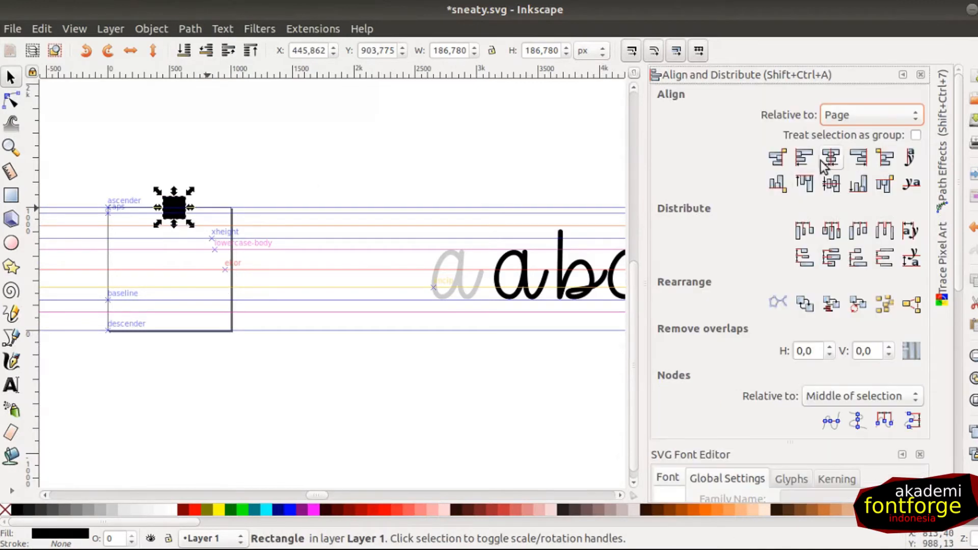
click(802, 162)
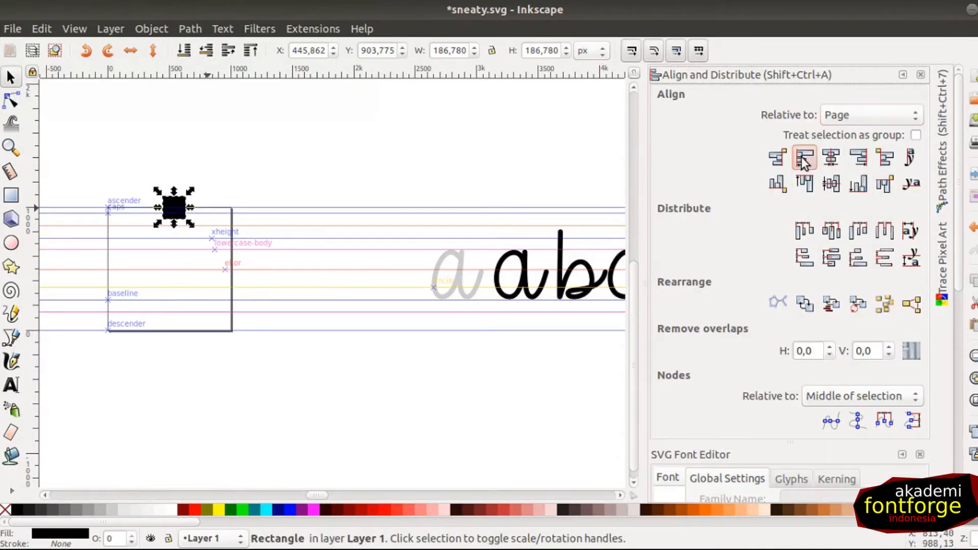
click(803, 184)
click(138, 161)
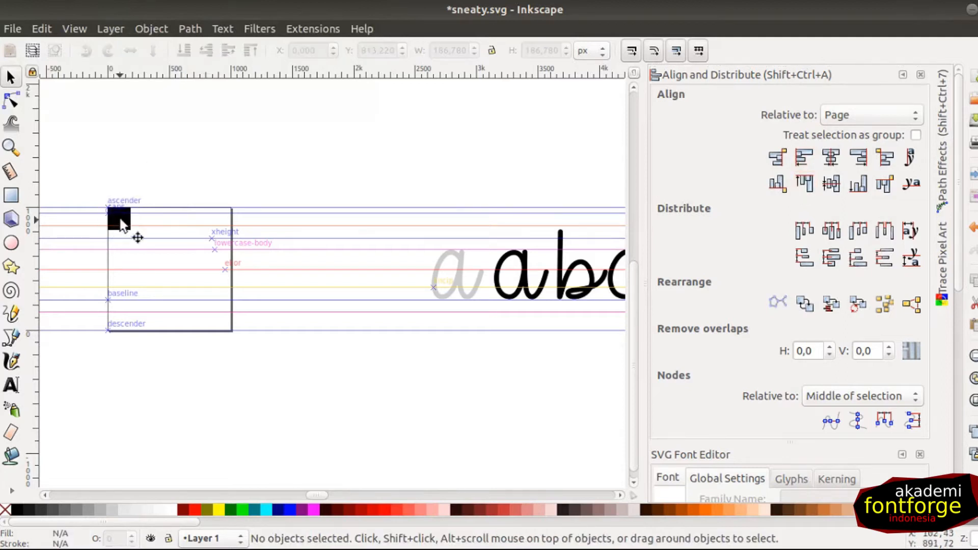
ctrl+scroll(121, 221, up, 5)
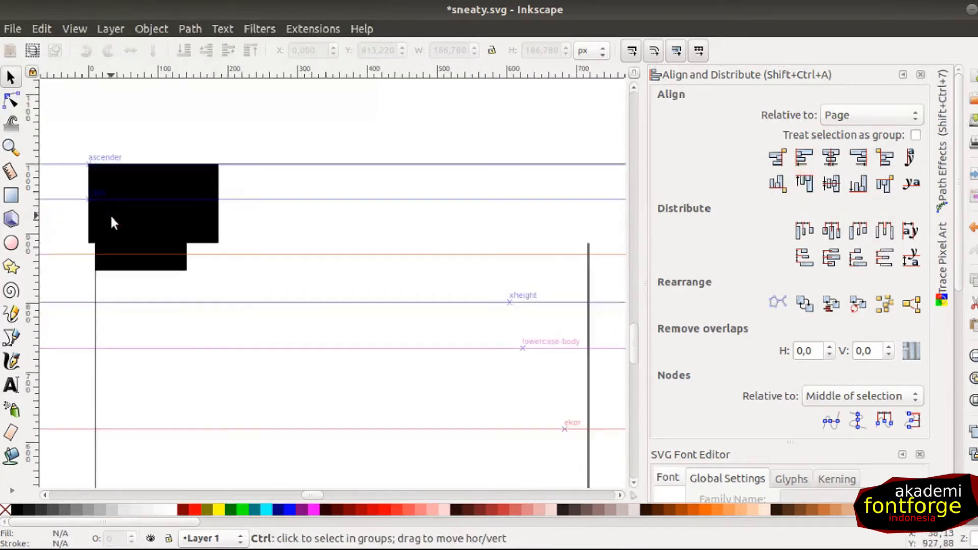
click(166, 238)
drag(222, 298, 173, 246)
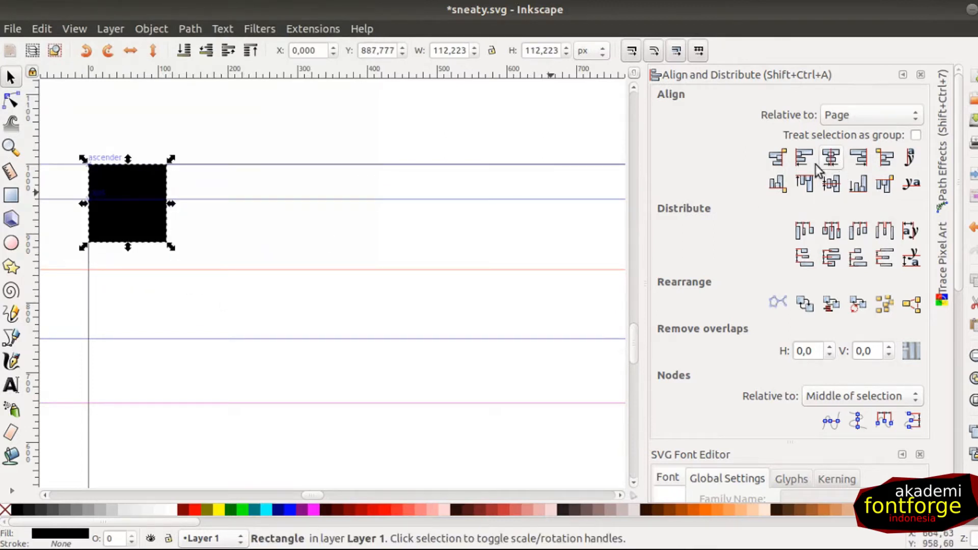
Duplicate the square, align the copy to the page's bottom edge, and combine both squares into one path
click(858, 184)
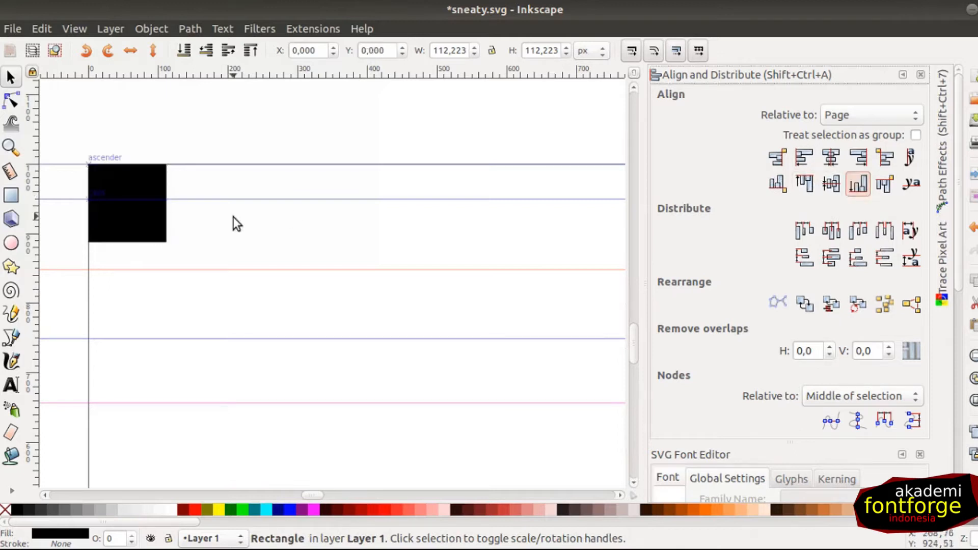
ctrl+scroll(234, 217, down, 4)
ctrl+scroll(234, 218, up, 2)
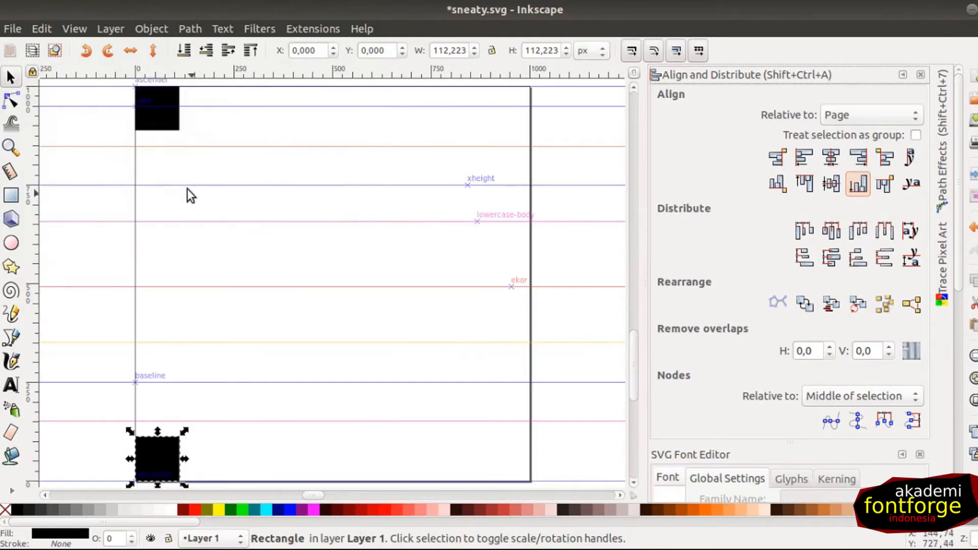
shift+click(159, 112)
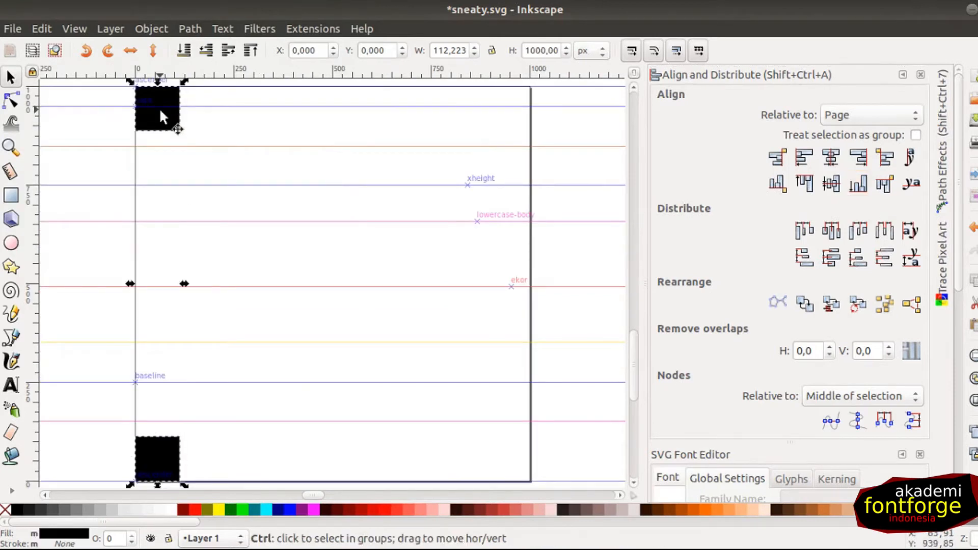
key(ctrl+k)
click(241, 121)
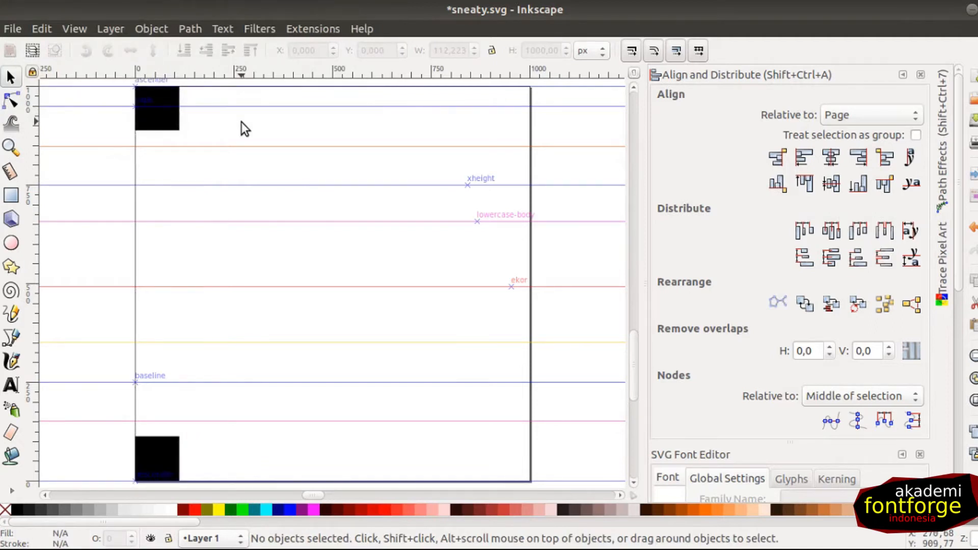
Duplicate the combined two-square marker and move the copy horizontally to the start of the black letter a, at X about 3088 px
key(minus)
key(minus)
key(minus)
key(minus)
key(ctrl+a)
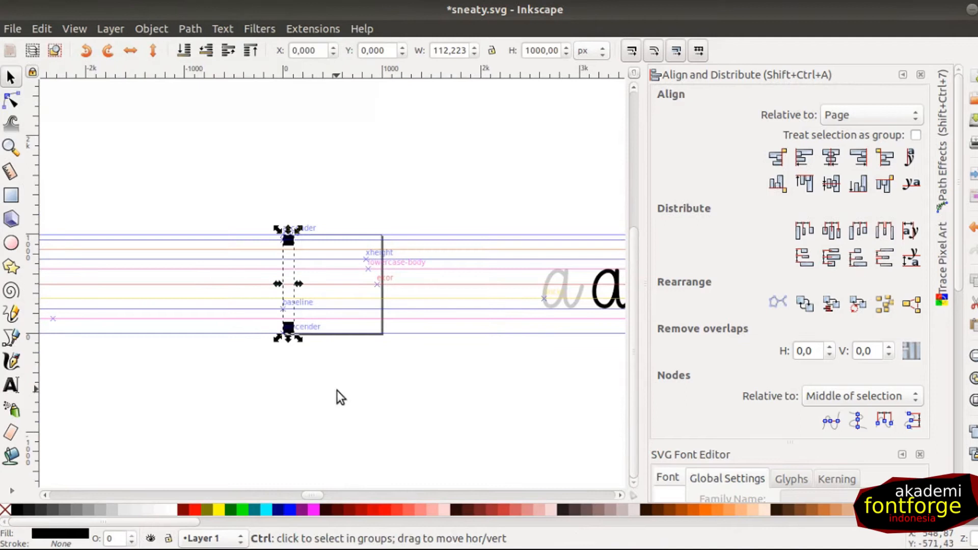
drag(289, 330, 601, 338)
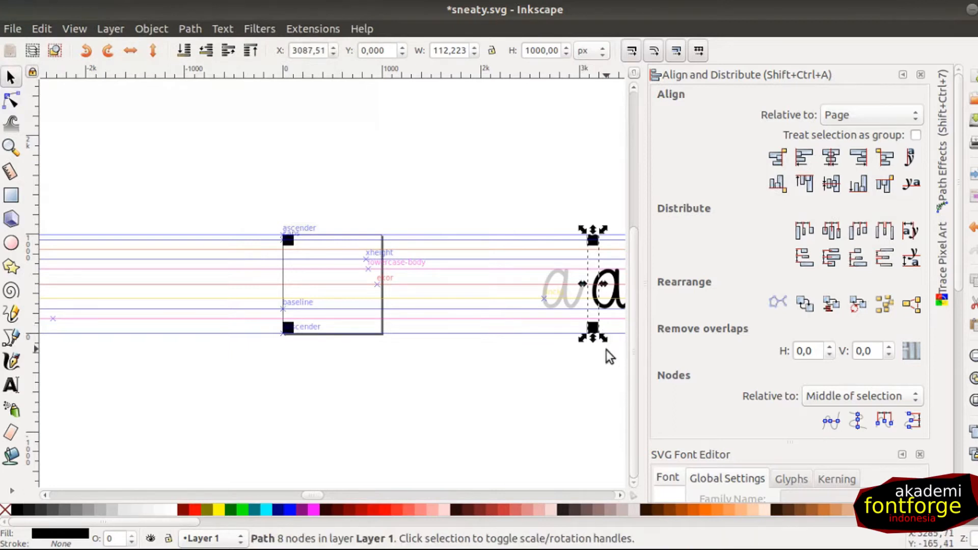
Close the alignment settings, select the marker copy together with the black letter a, and copy both
click(921, 77)
drag(555, 192, 648, 377)
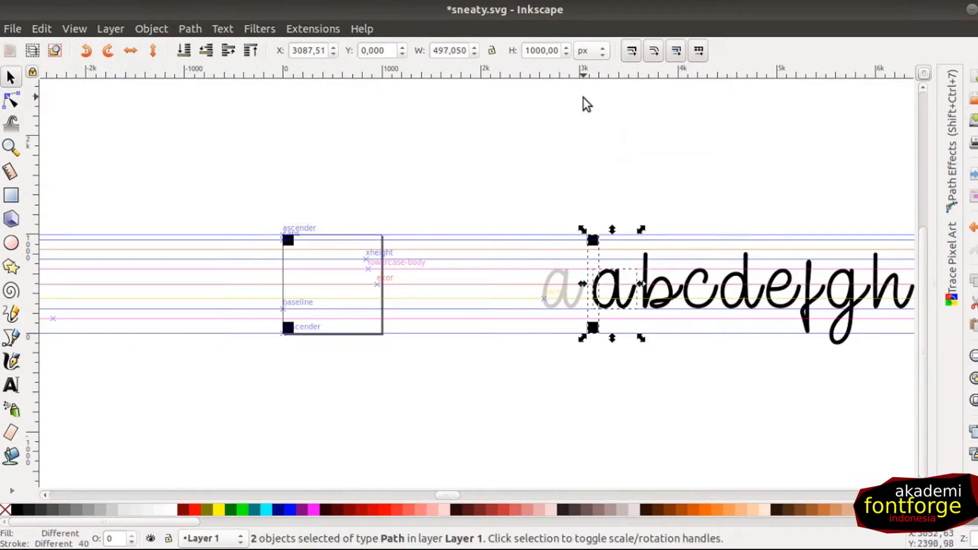
key(ctrl+c)
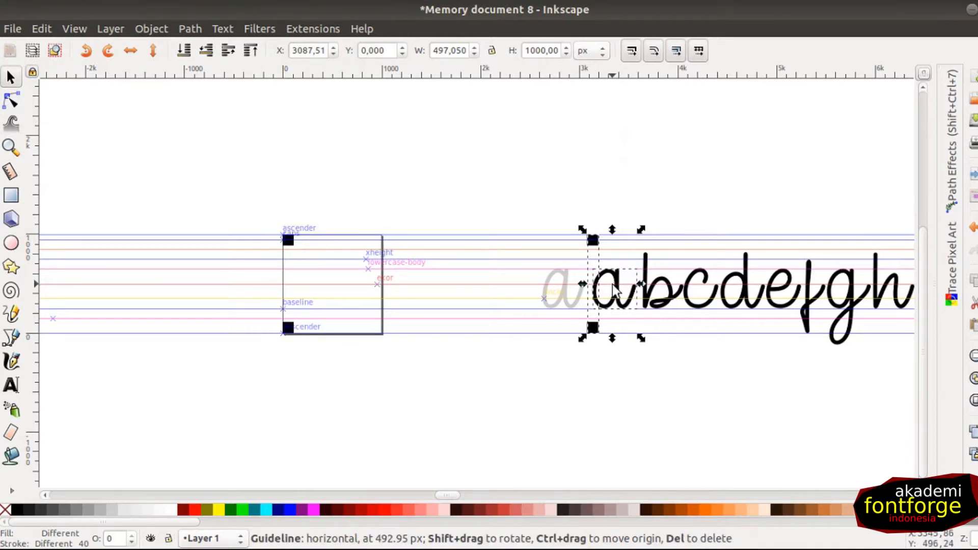
key(ctrl+c)
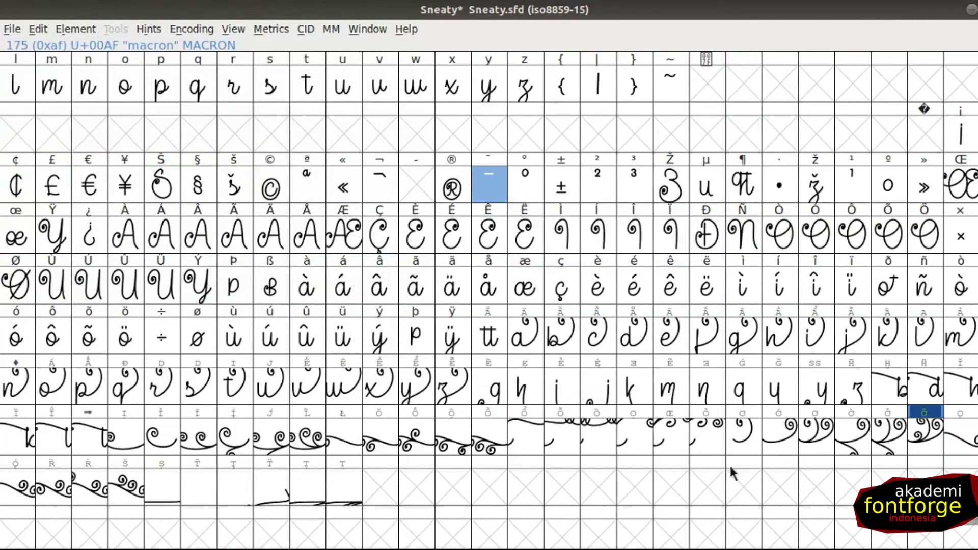
Create a new empty font in FontForge and open its font information
click(11, 29)
click(32, 49)
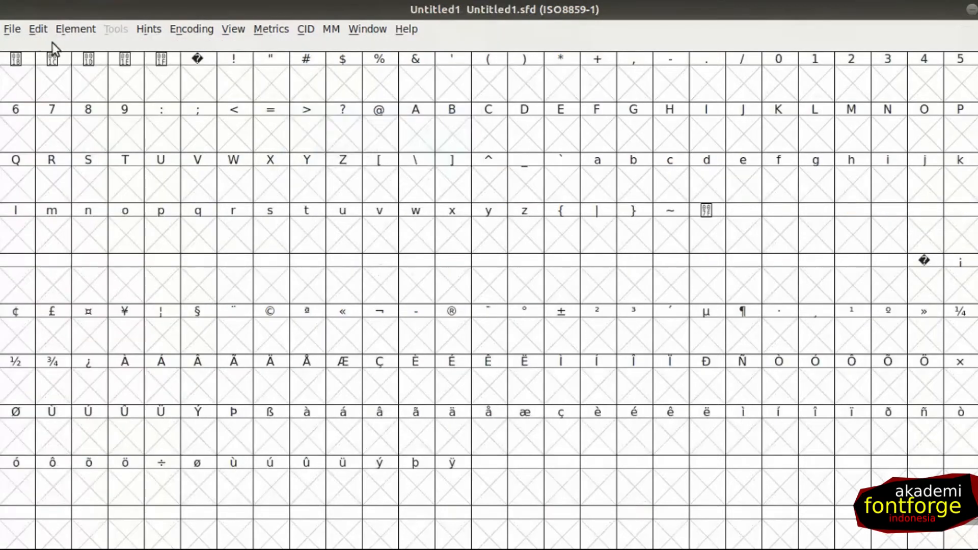
click(64, 30)
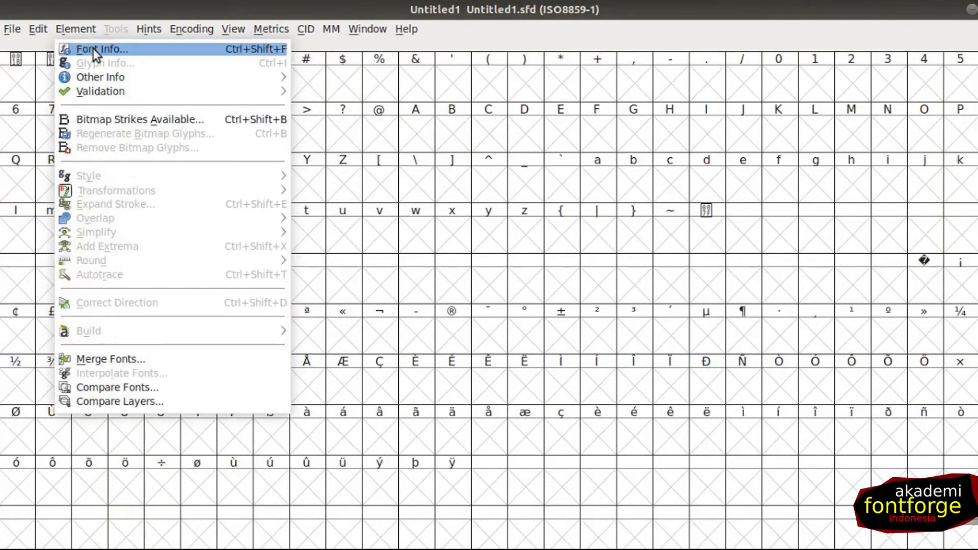
click(93, 48)
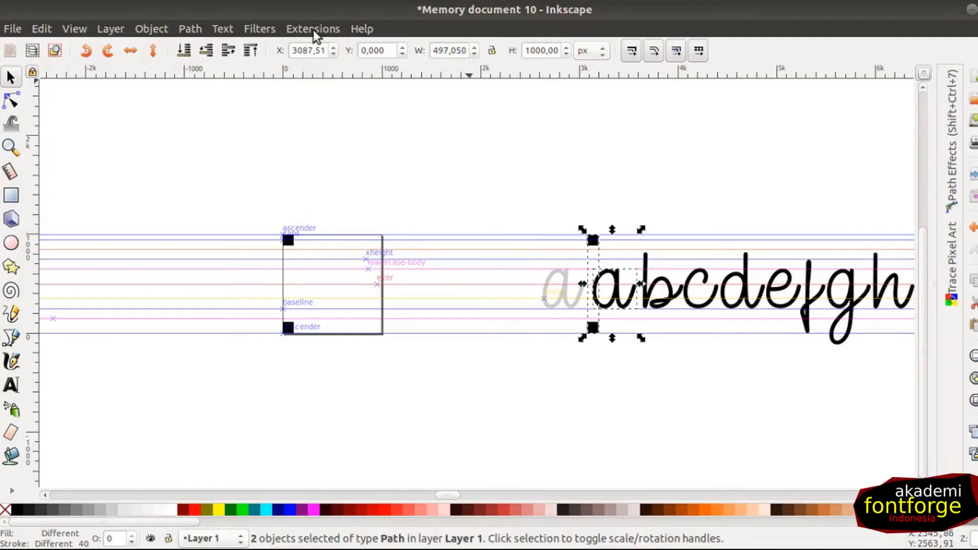
Switch to Inkscape and check the em size, ascender and descender values in the typography canvas setup
click(313, 29)
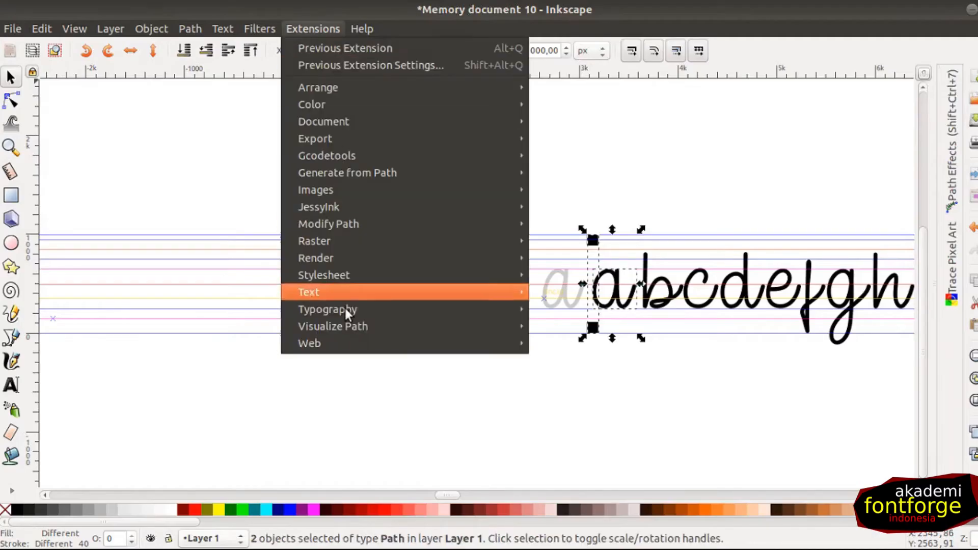
mouse_move(374, 310)
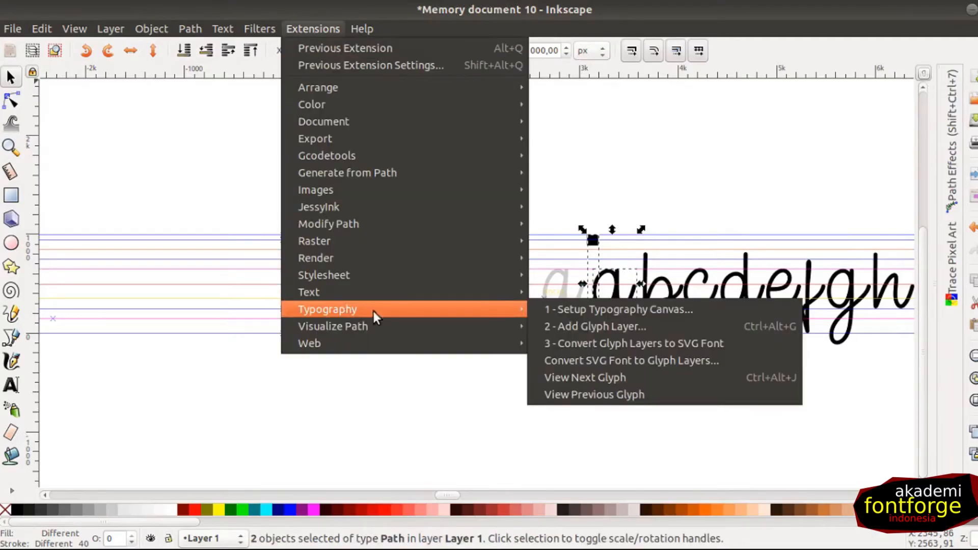
click(598, 313)
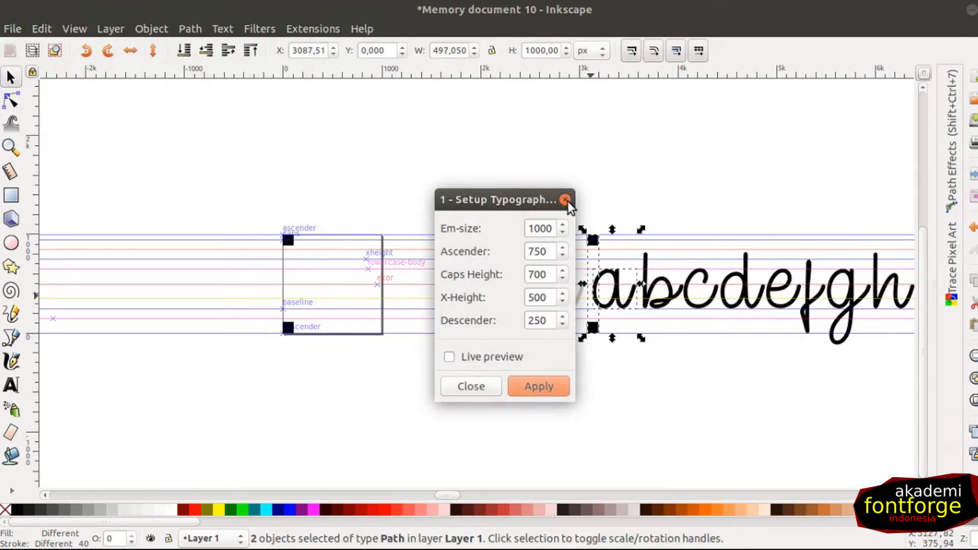
click(565, 200)
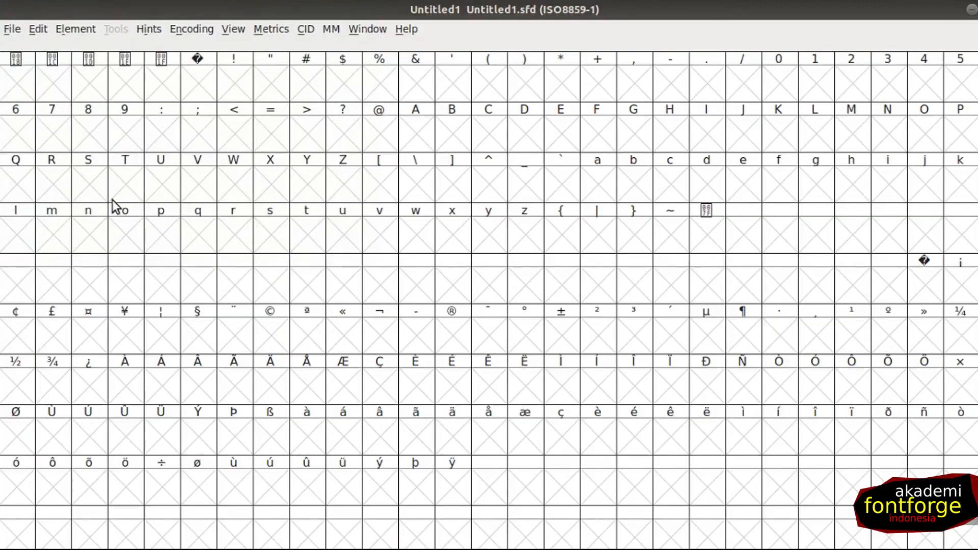
Switch to FontForge and set the new font's ascent to 750 and descent to 250 in its general font information
click(86, 29)
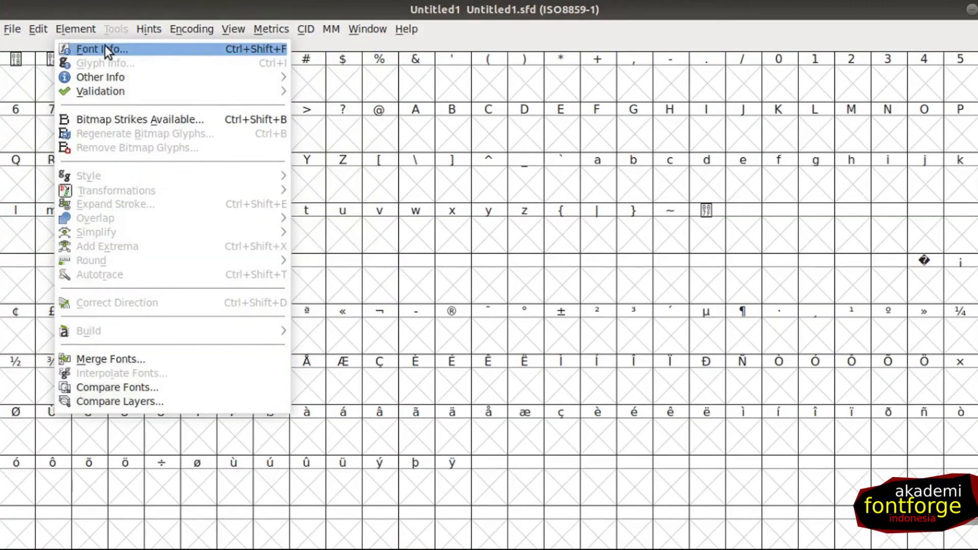
click(109, 46)
click(434, 115)
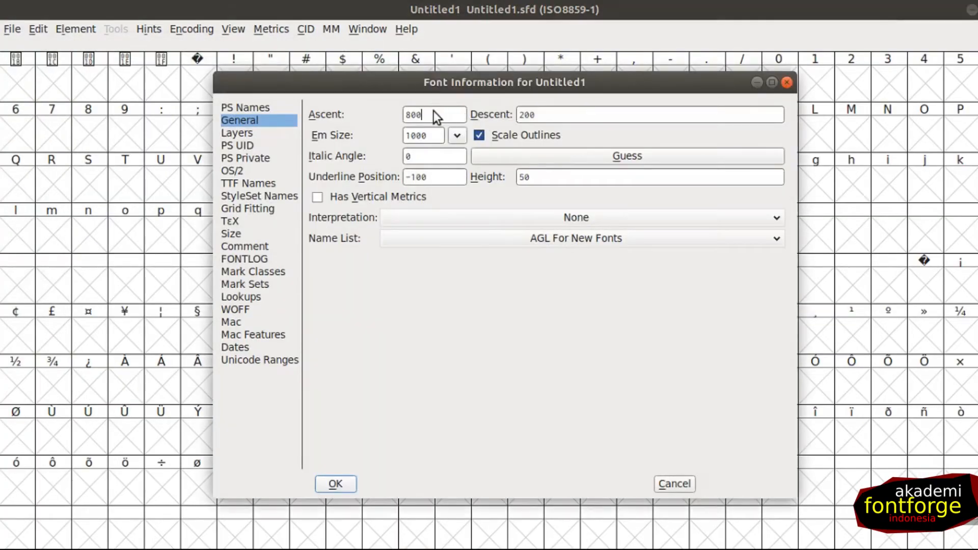
text(750)
click(548, 120)
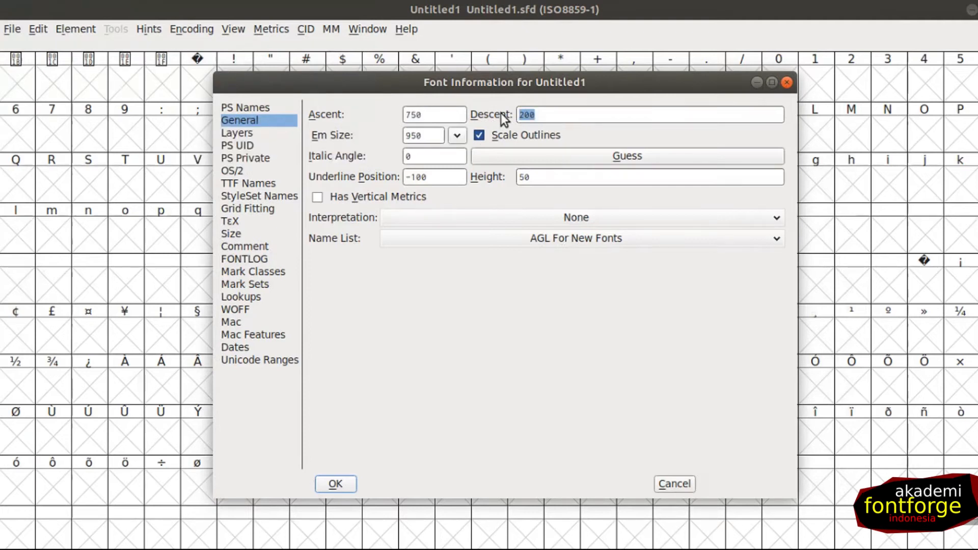
text(250)
click(352, 484)
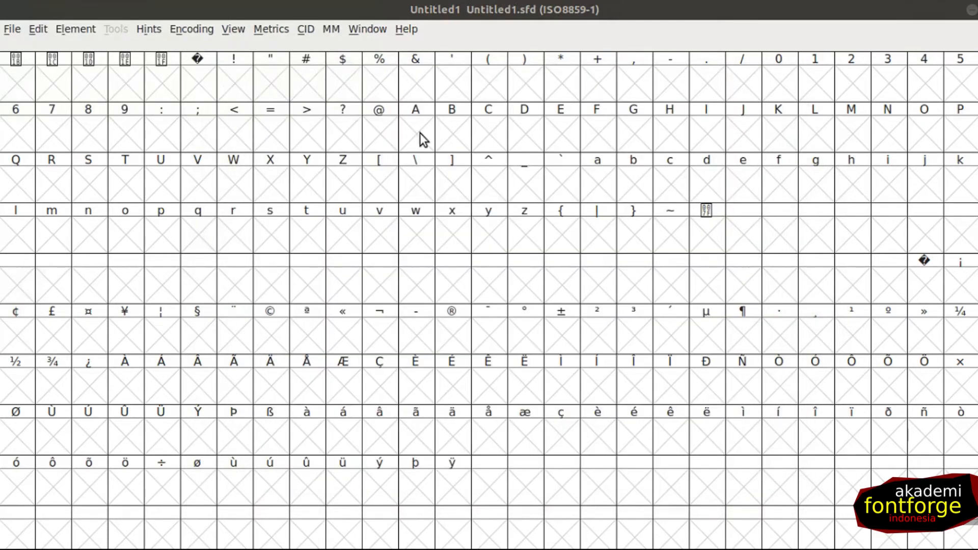
Open the lowercase a glyph and paste the copied letter with its corner markers into it
click(335, 193)
key(a)
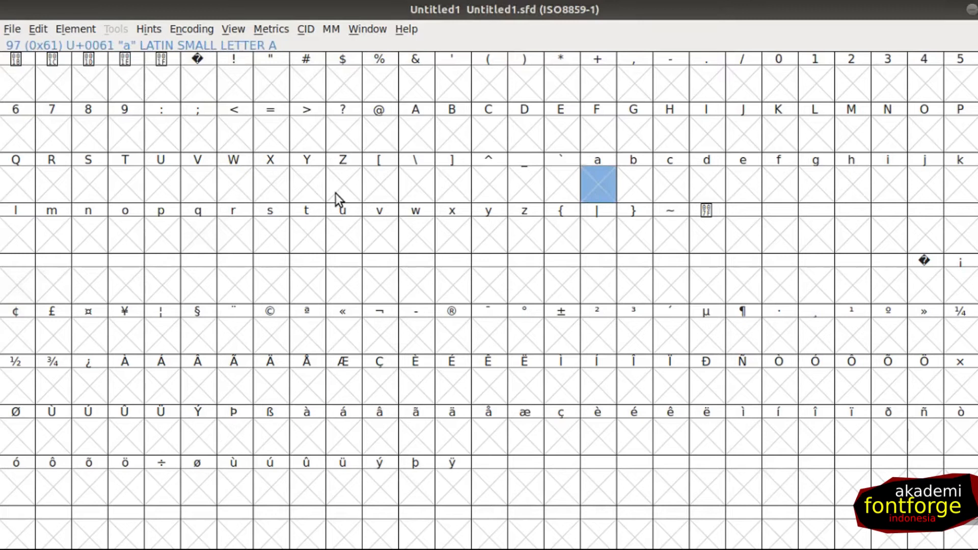
key(Return)
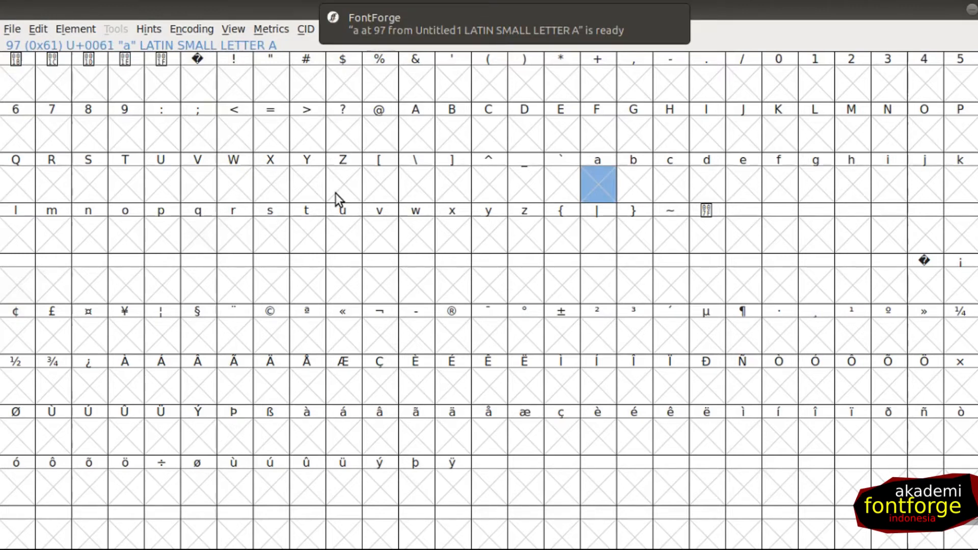
double_click(604, 186)
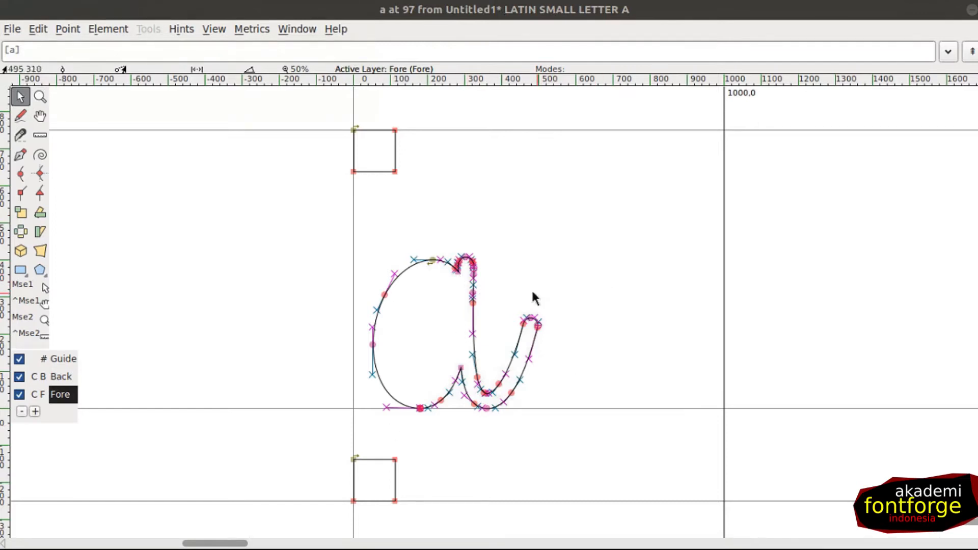
Delete the upper and lower square markers from the a glyph, leaving only the letter outline
drag(426, 194, 314, 101)
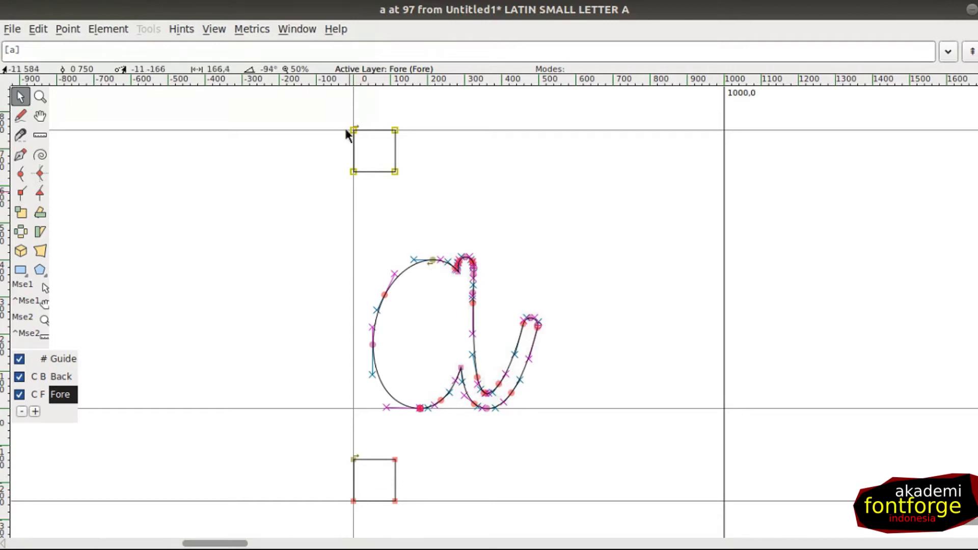
drag(336, 105, 418, 180)
key(Delete)
drag(326, 447, 409, 516)
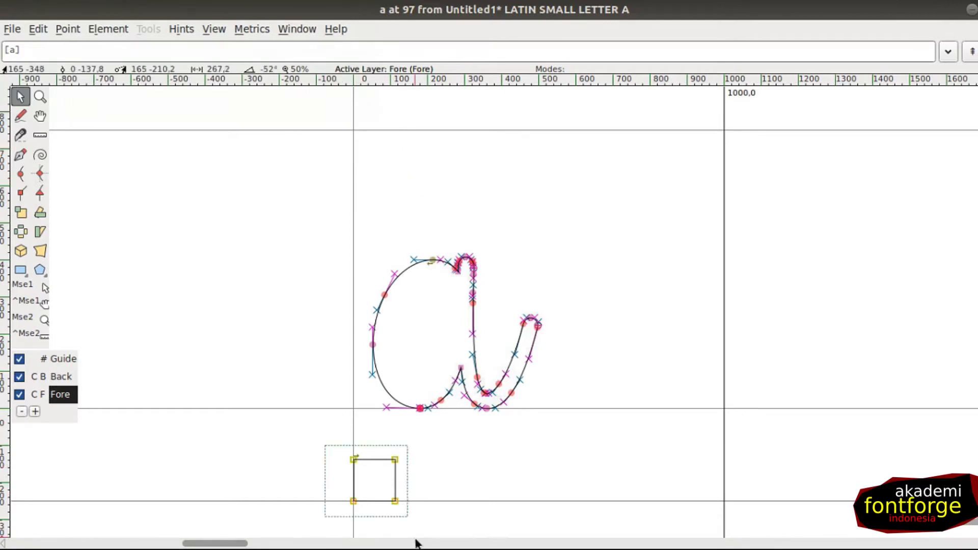
scroll(411, 524, down, 3)
key(Delete)
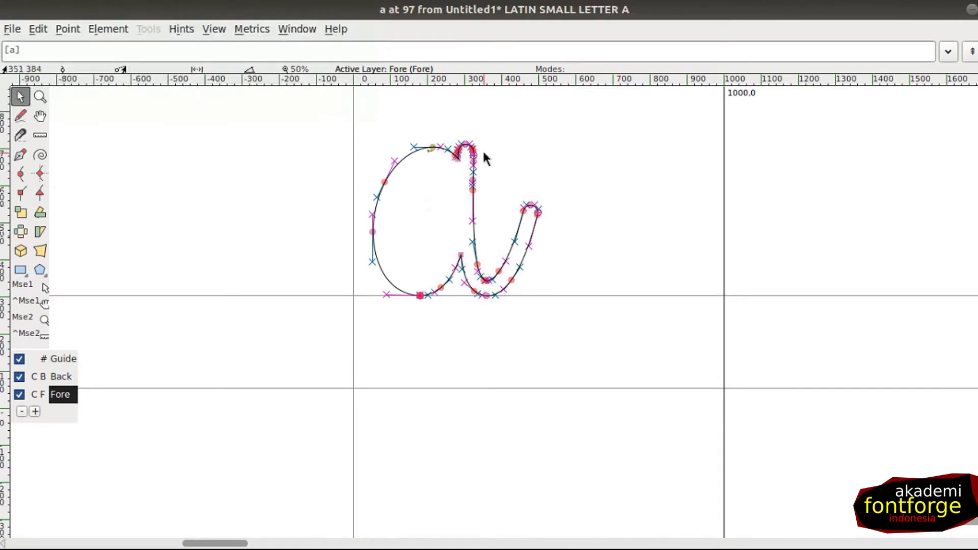
Examine the curve points at the top of the letter a up close, and close the glyph
key(z)
drag(444, 129, 495, 183)
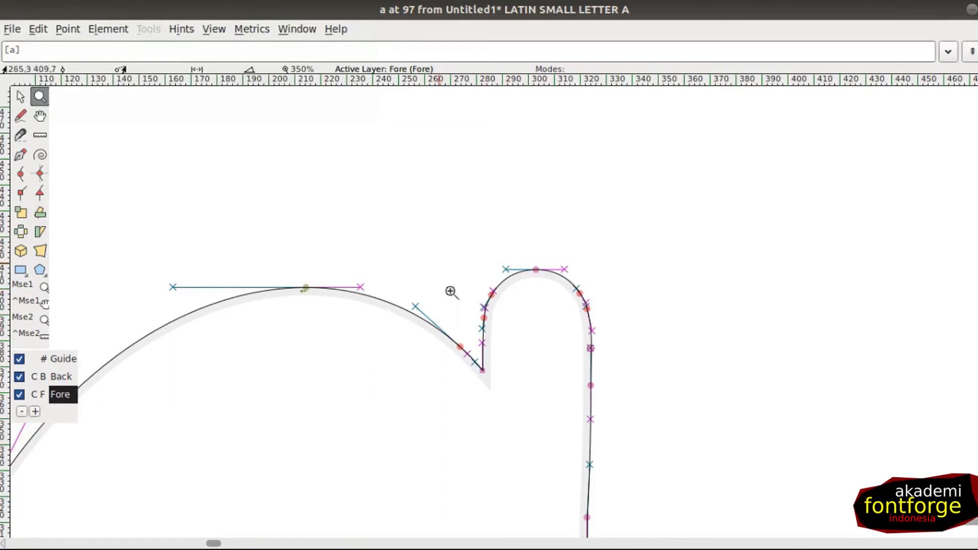
click(21, 96)
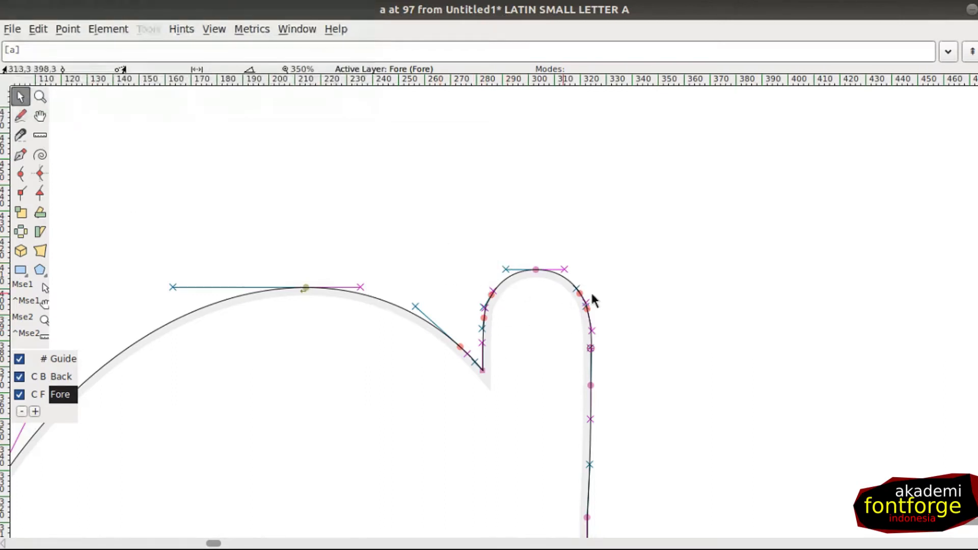
scroll(632, 323, down, 7)
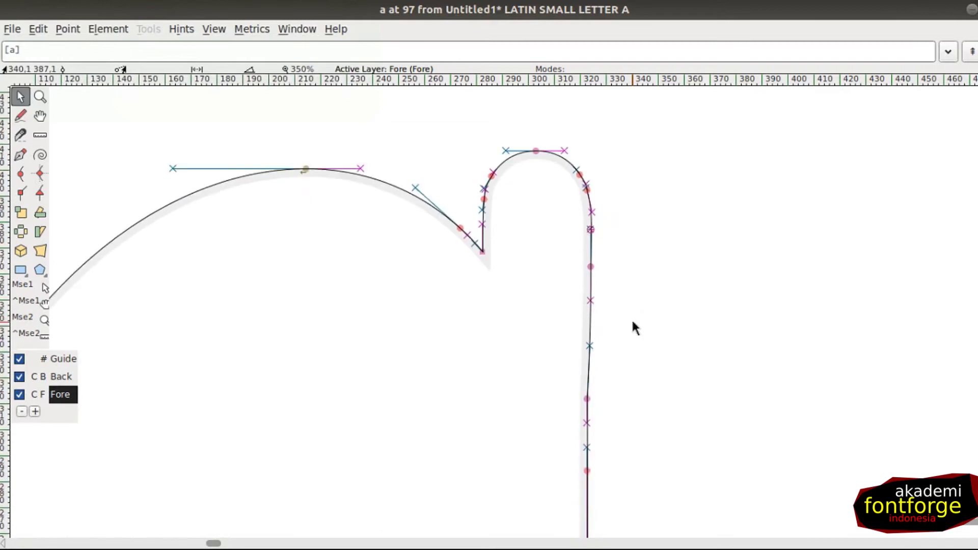
scroll(632, 320, down, 4)
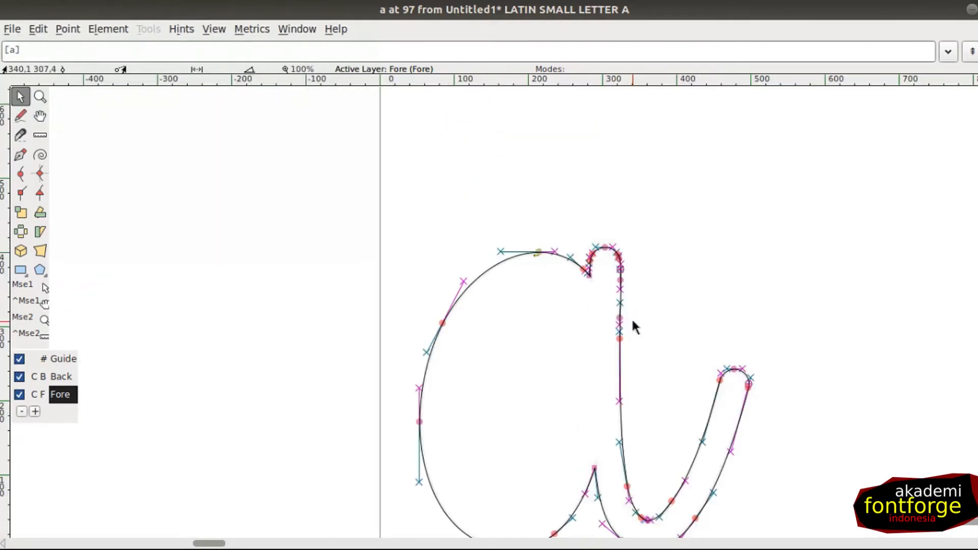
scroll(633, 322, down, 2)
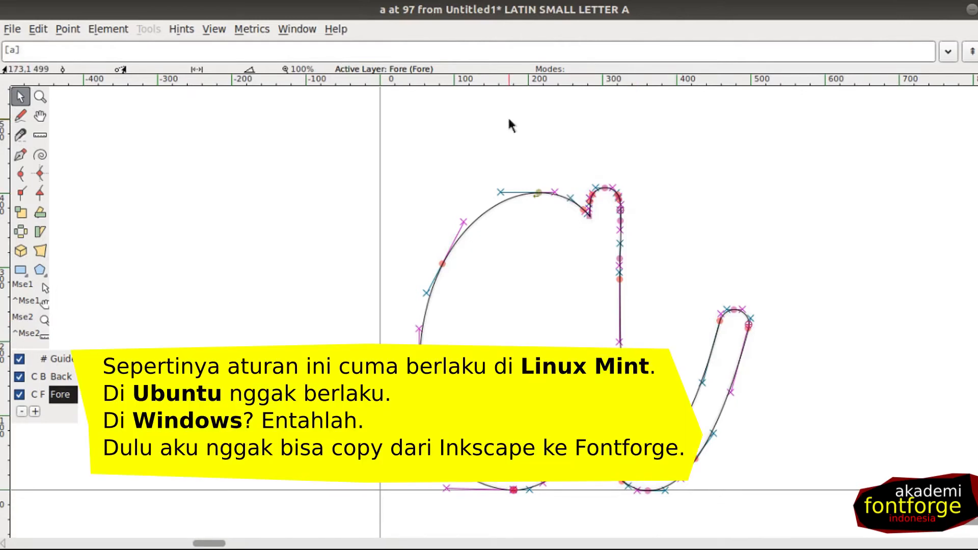
key(ctrl+w)
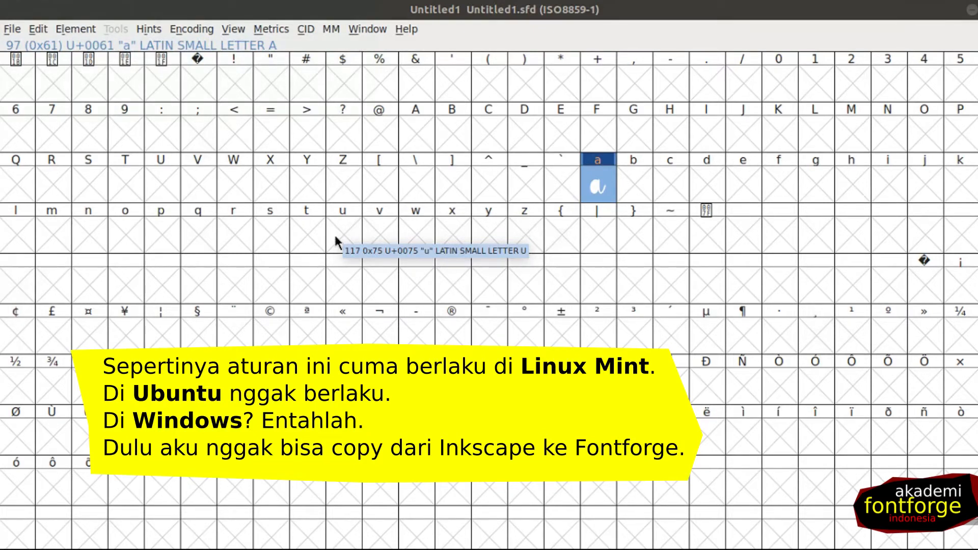
Switch to Inkscape, move the two-square marker to the start of the letter c at X about 4042 px, and copy both together
mouse_move(3, 140)
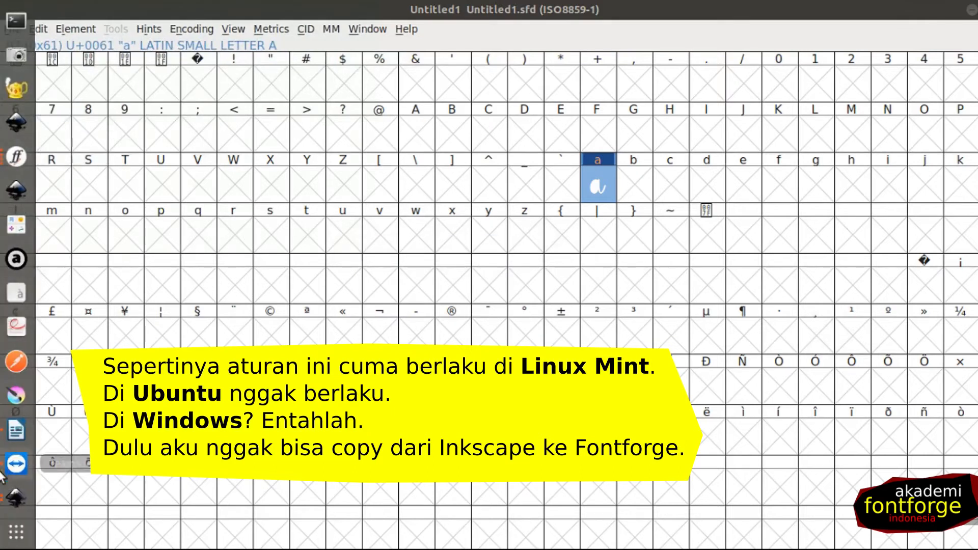
click(12, 504)
click(161, 317)
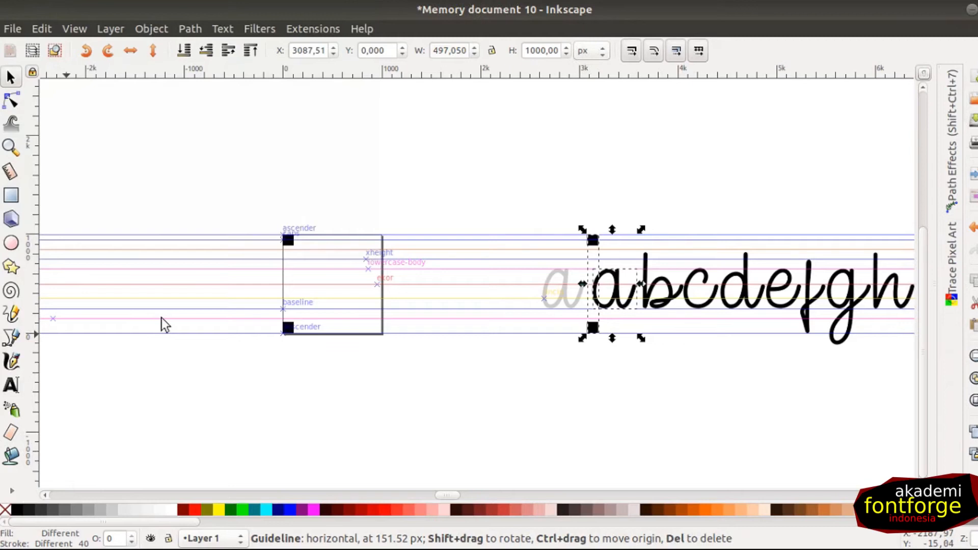
click(624, 405)
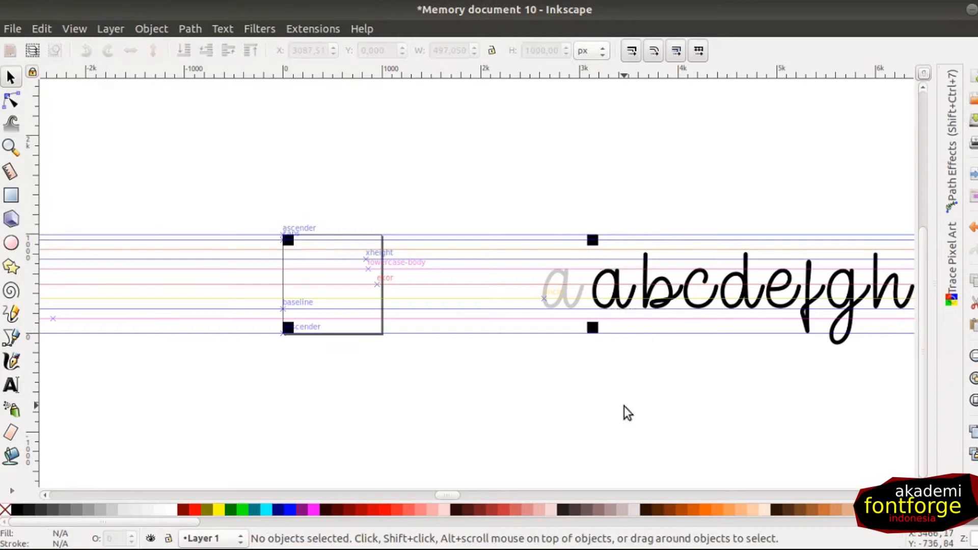
click(592, 327)
drag(600, 328, 696, 327)
shift+click(704, 276)
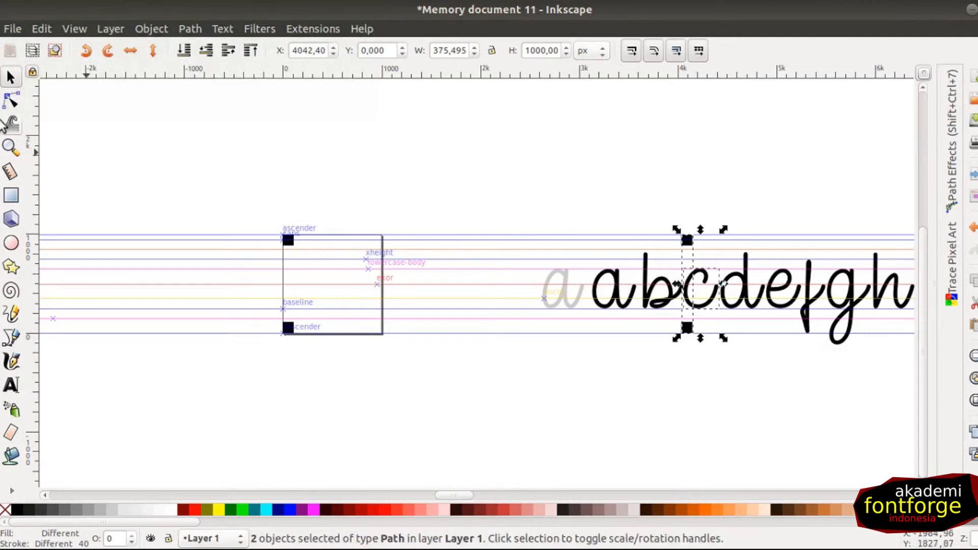
Switch to FontForge and paste the copied c with its markers inside the c glyph and directly onto the e slot
mouse_move(1, 125)
click(16, 156)
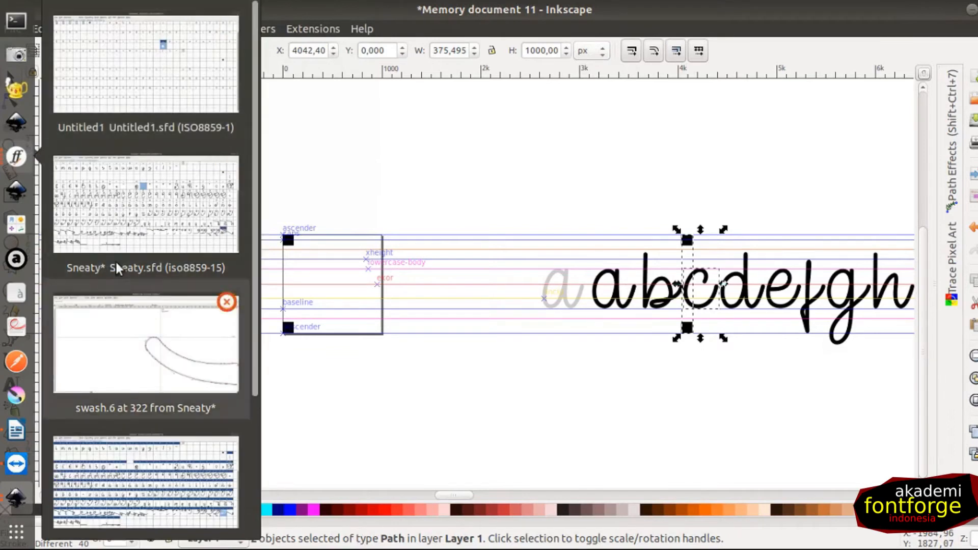
click(120, 73)
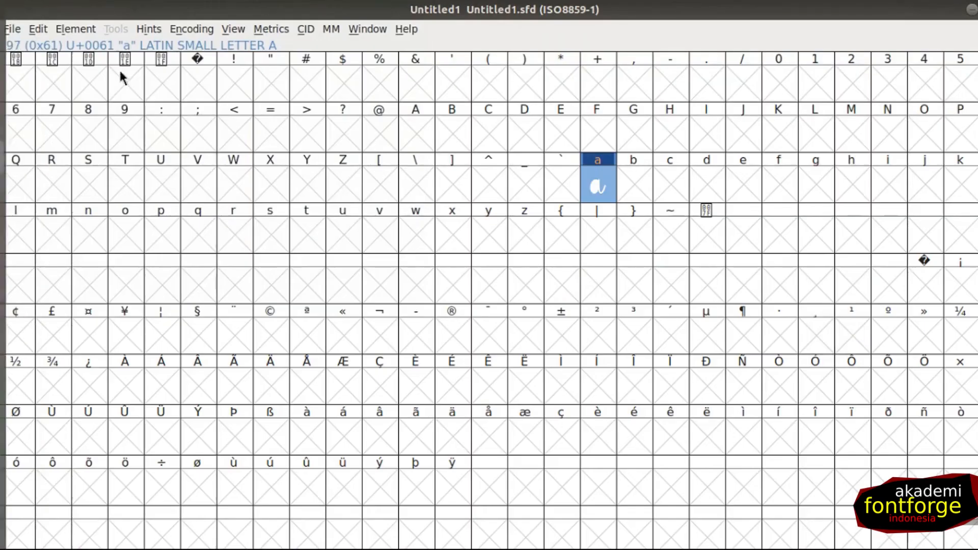
double_click(672, 191)
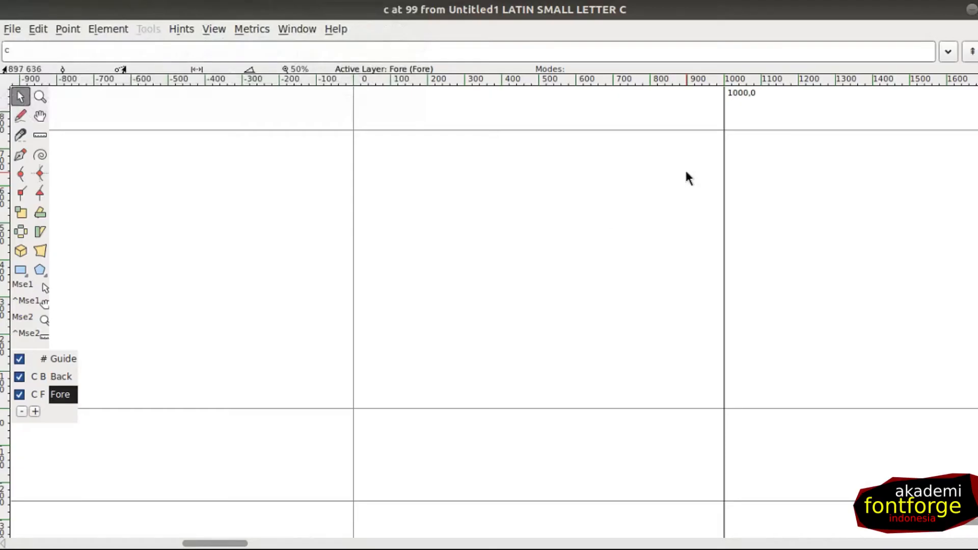
key(ctrl+v)
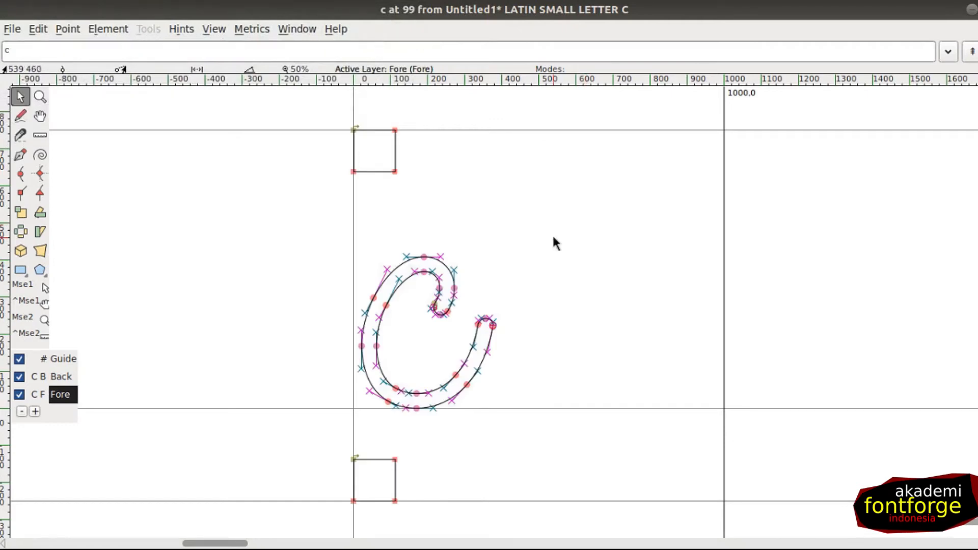
key(space)
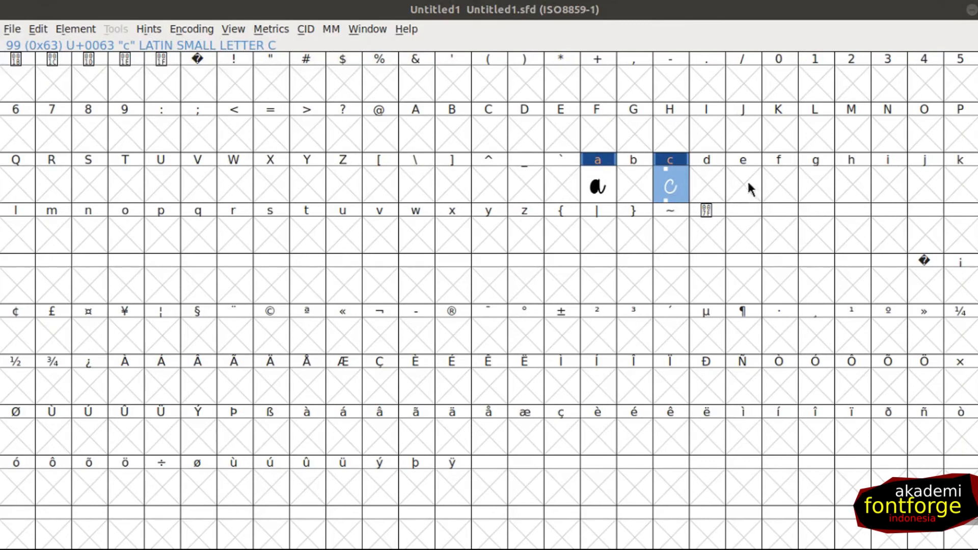
click(748, 189)
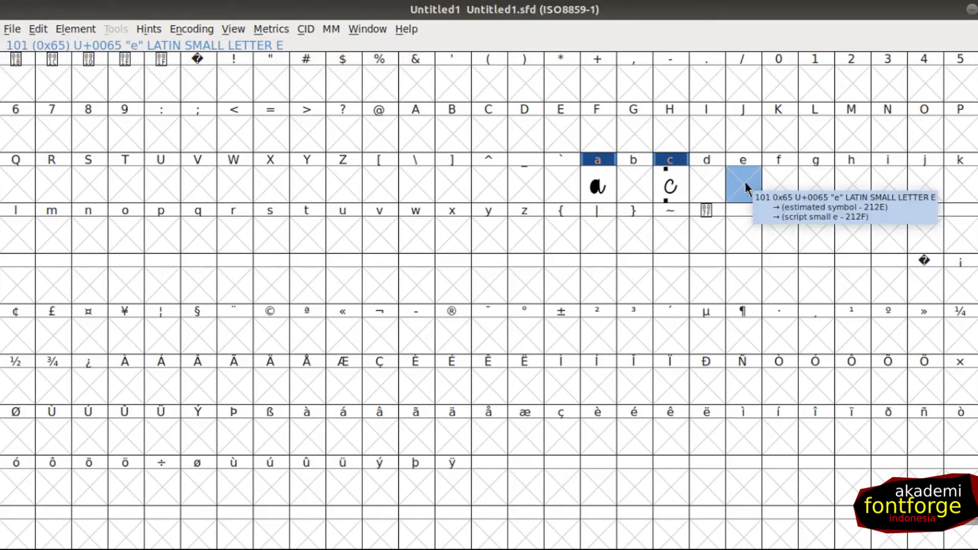
key(ctrl+v)
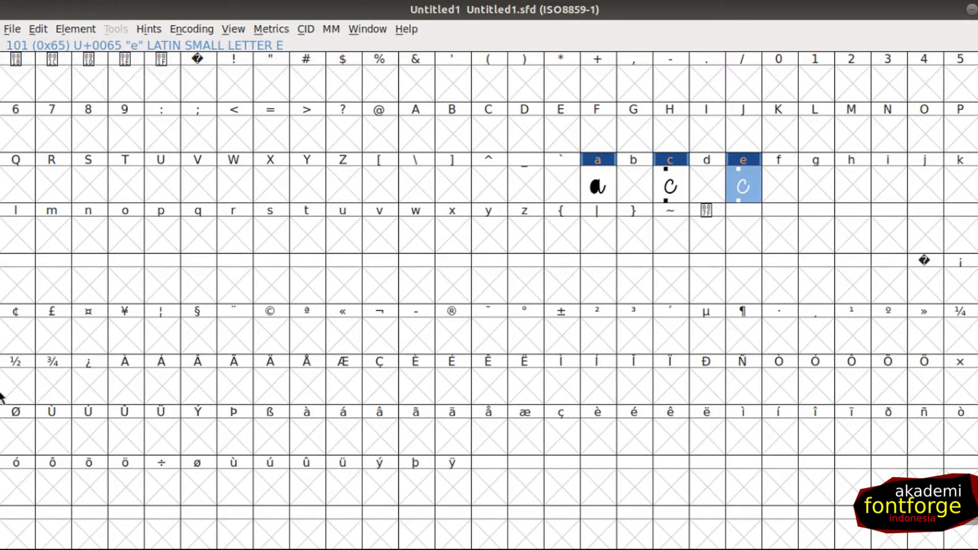
Switch to Inkscape, move the two-square marker horizontally to the start of the letter d, and copy both together
key(alt+Tab)
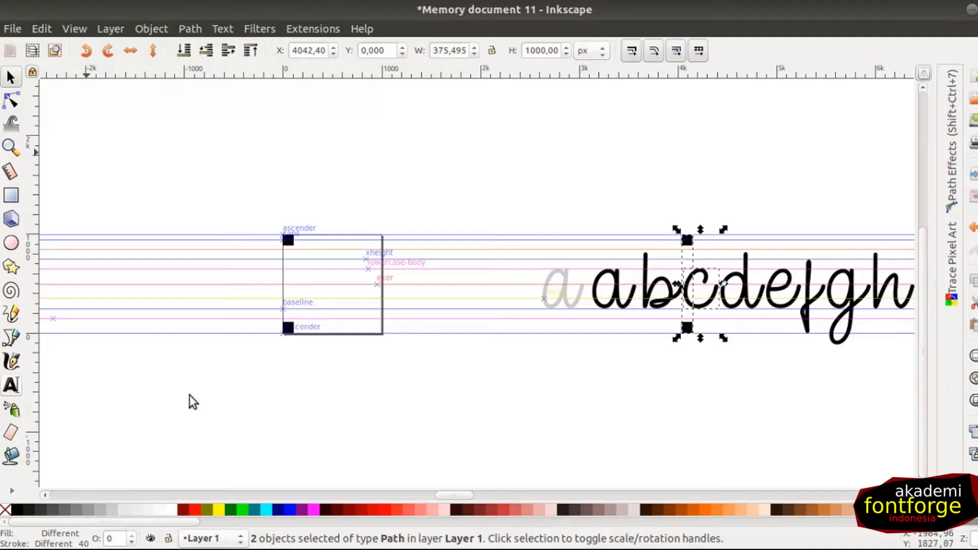
click(749, 403)
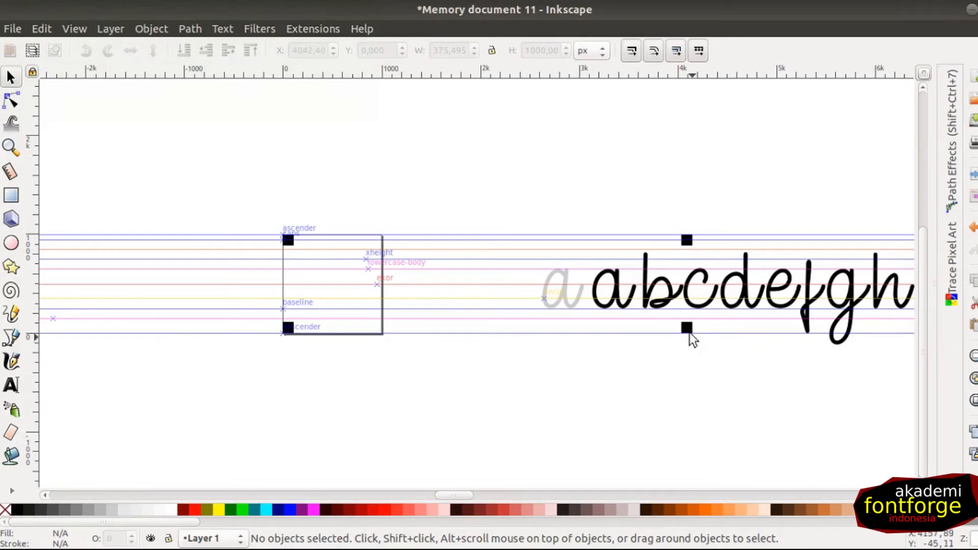
click(703, 334)
drag(722, 326, 745, 331)
shift+click(747, 286)
Switch to FontForge and paste the copied d with its markers directly onto the d slot in the font overview
key(alt+Tab)
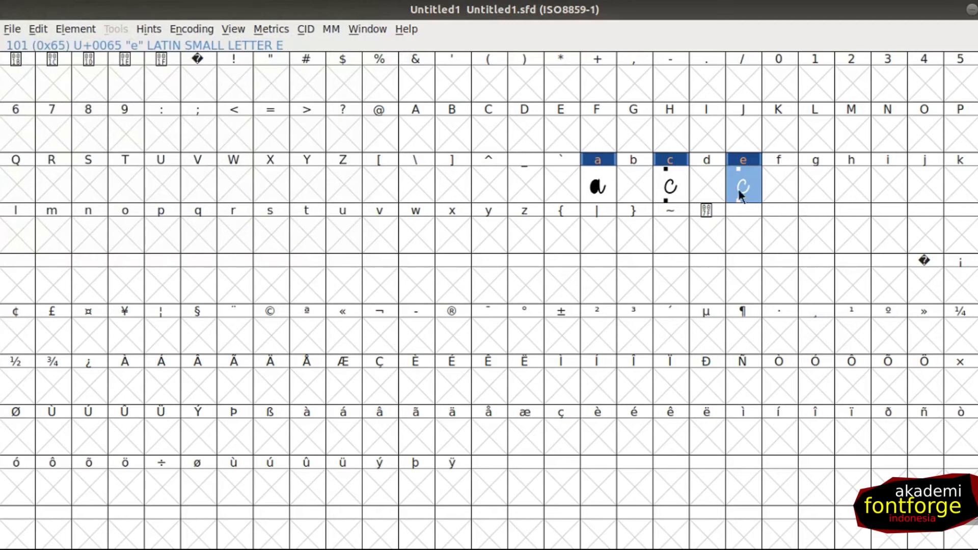
click(718, 185)
key(ctrl+v)
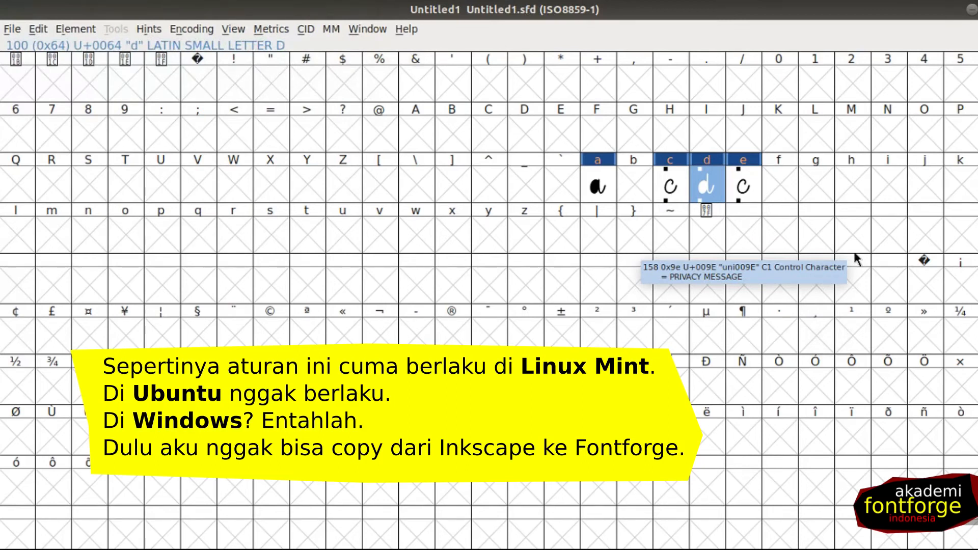
Switch to Inkscape and draw a thin vertical rectangle about 68 px wide and 1045 px high in the empty area before the page
key(alt+Tab)
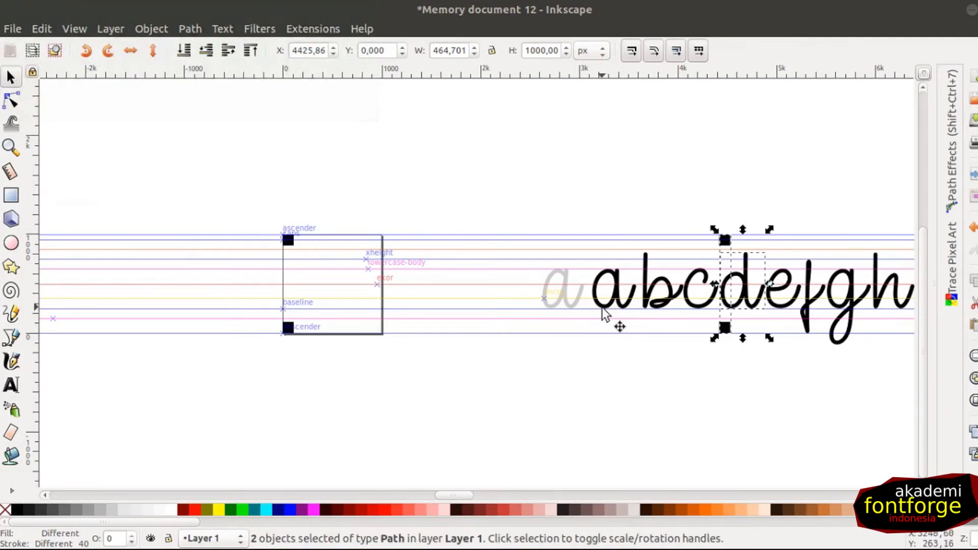
mouse_move(4, 233)
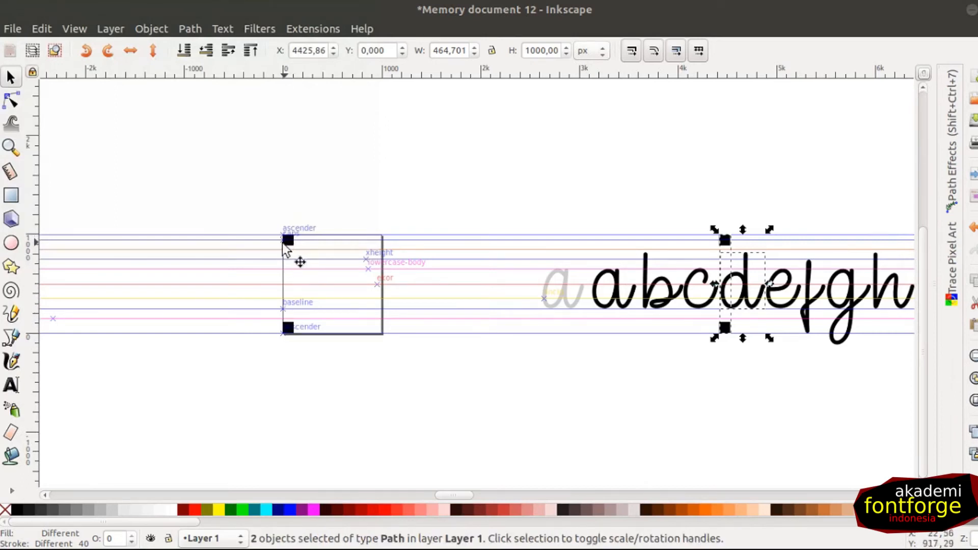
key(r)
drag(190, 235, 198, 337)
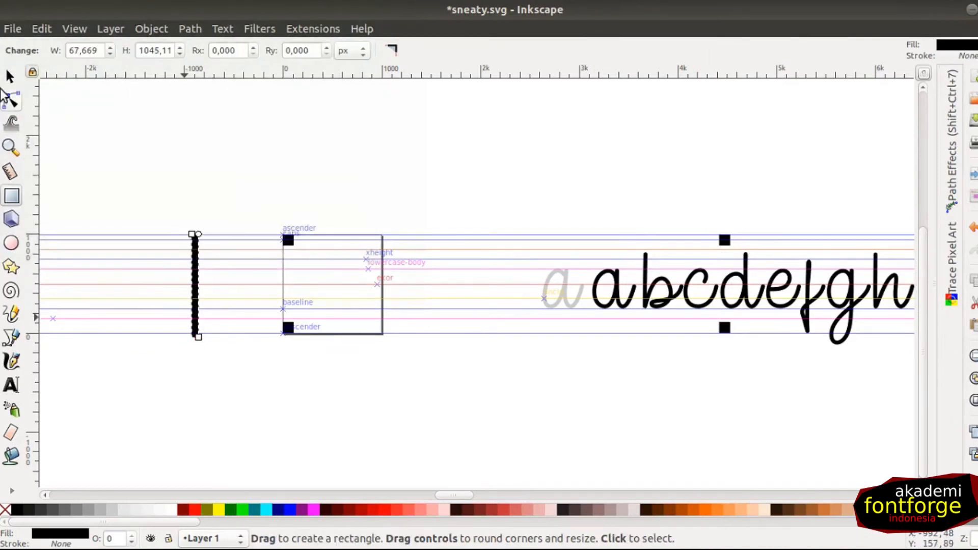
click(10, 76)
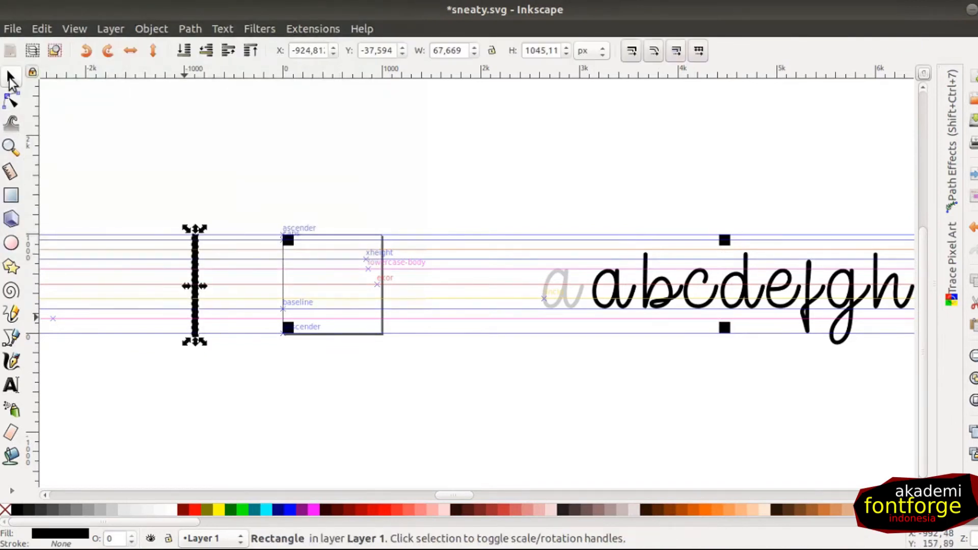
click(286, 344)
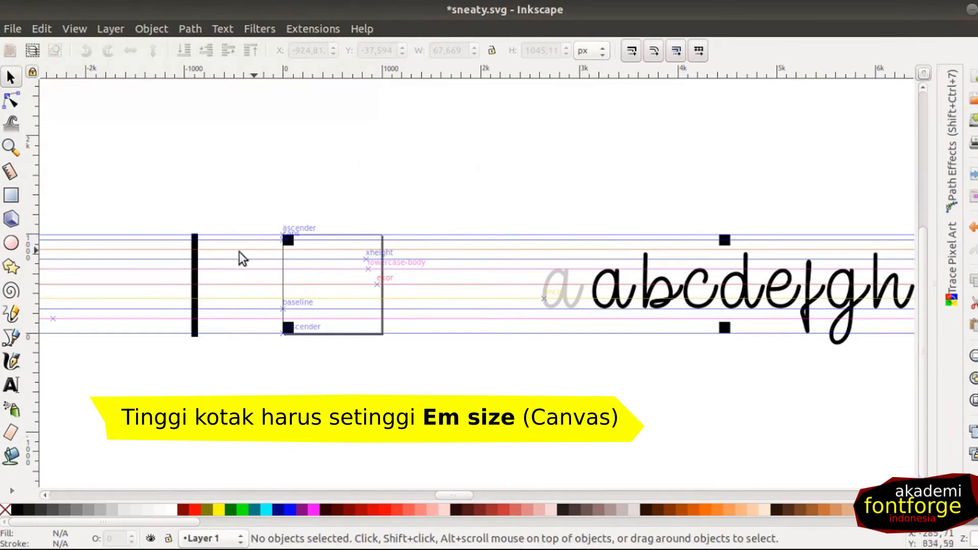
Set the thin rectangle's height to 1000 px to match the em size
click(200, 272)
double_click(532, 53)
text(1000)
key(Return)
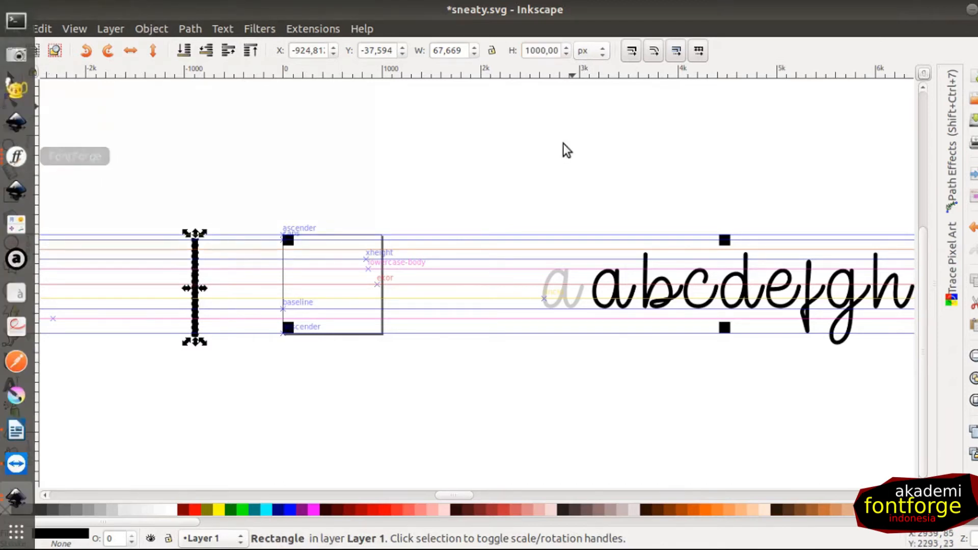
click(565, 145)
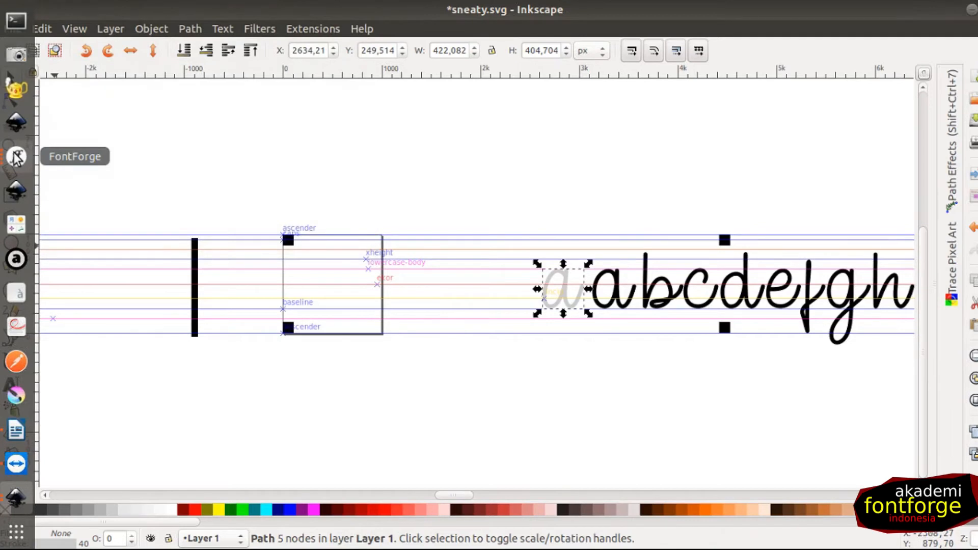
Switch to FontForge and inspect the grave accent glyph of the untitled font in its outline window
click(17, 157)
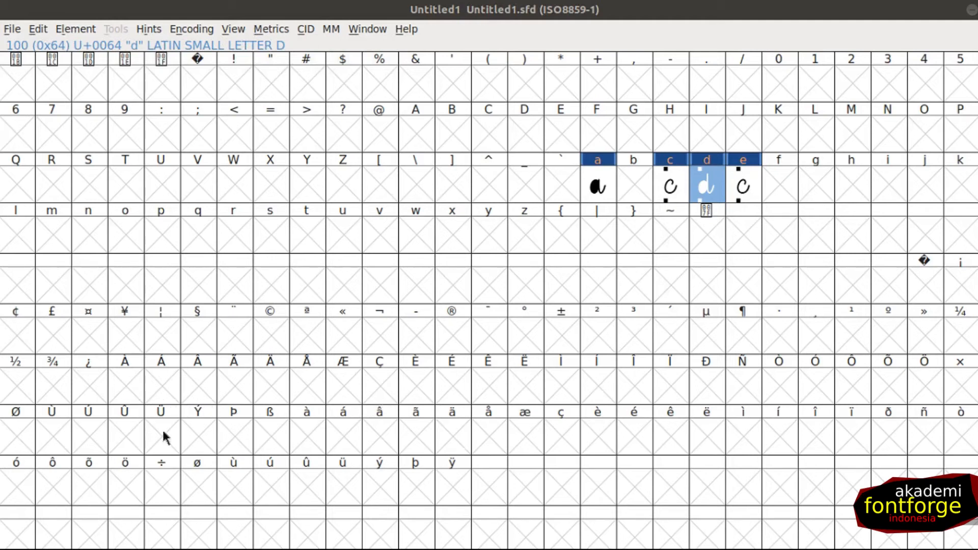
click(310, 442)
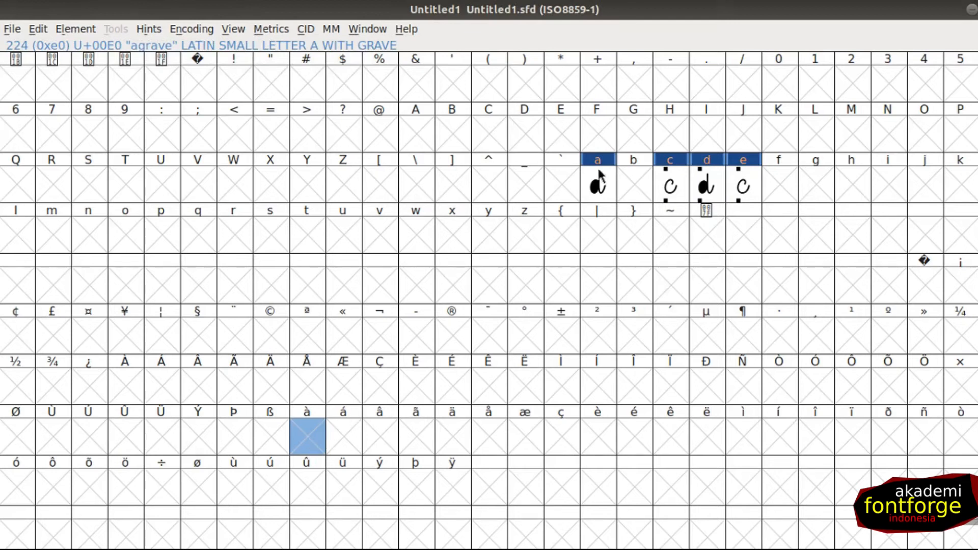
click(601, 186)
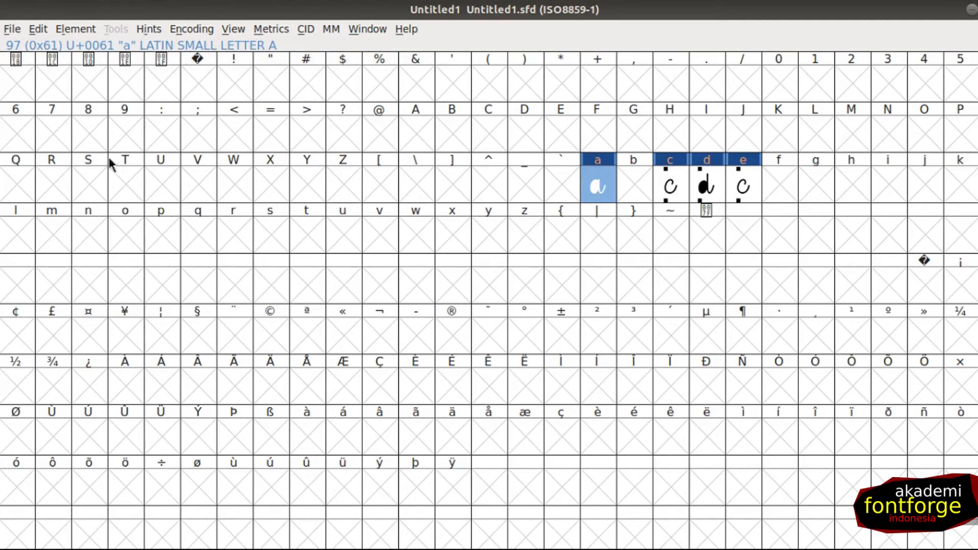
key(Left)
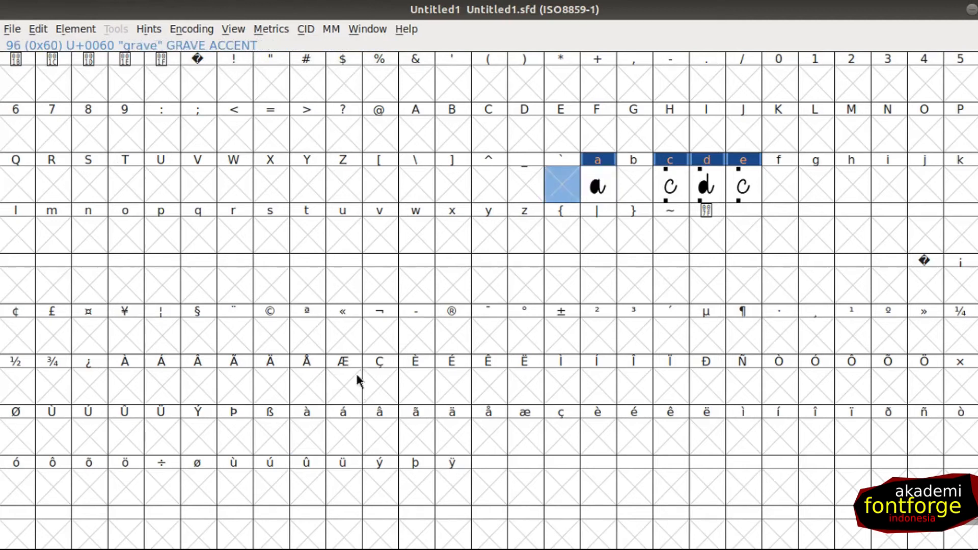
double_click(560, 188)
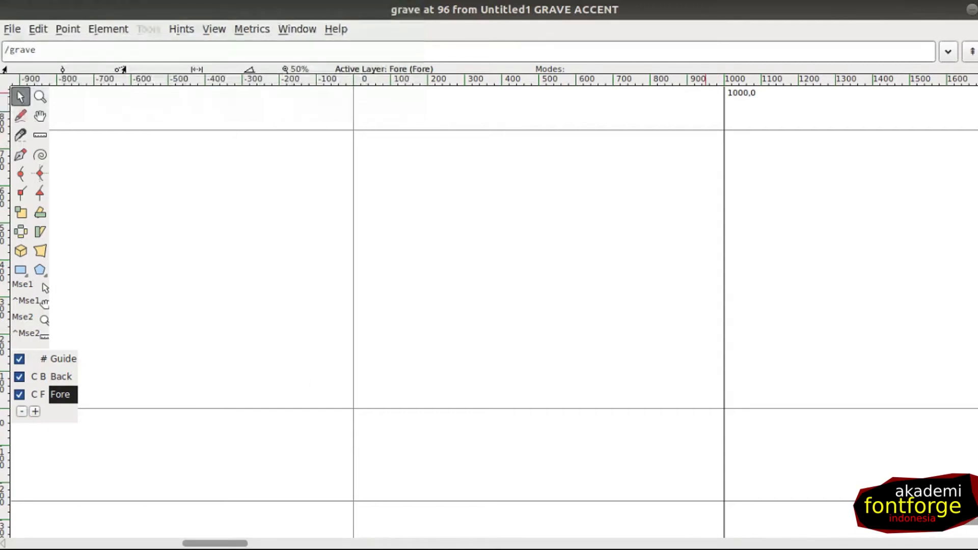
key(ctrl+w)
Open the recent font file Sneaty ttf.sfd
click(10, 29)
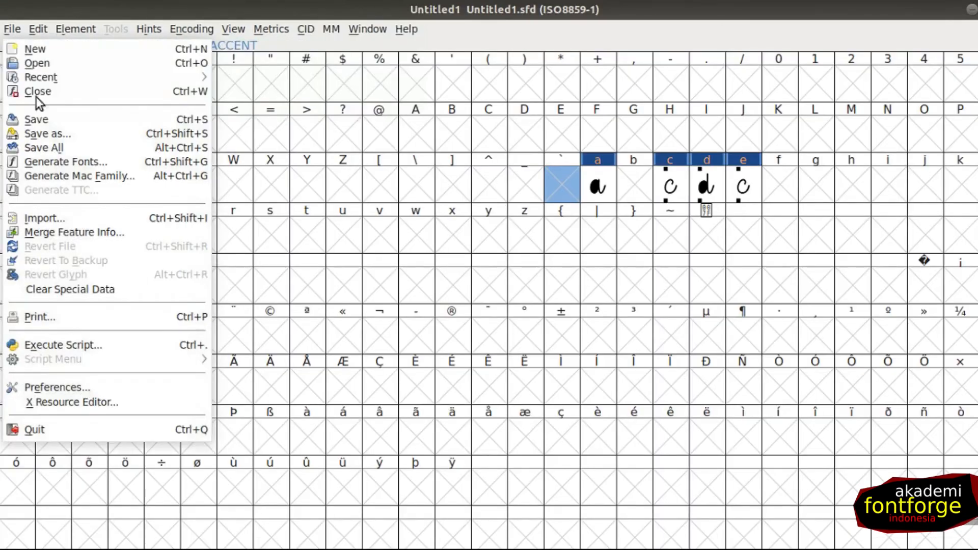
mouse_move(59, 79)
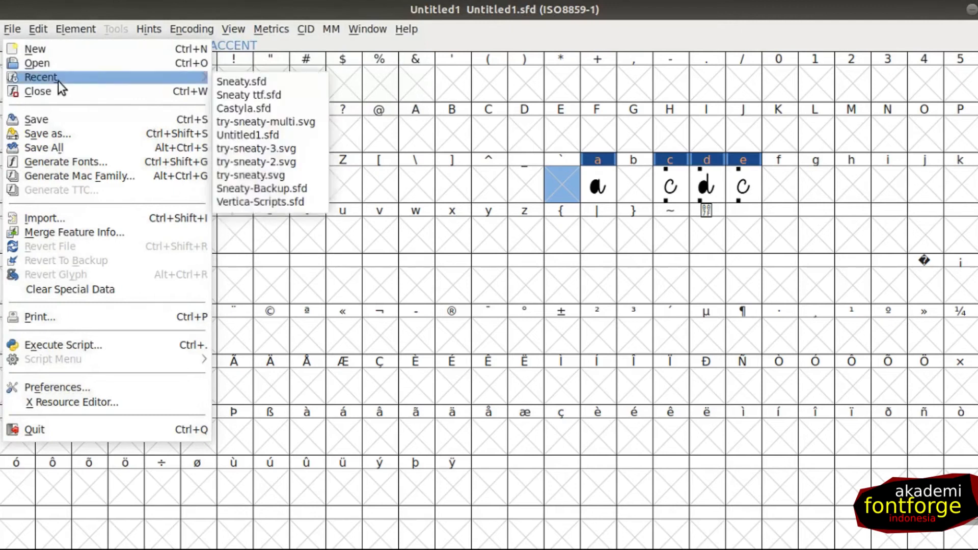
click(277, 91)
Detach and remove the row of accented glyphs from agrave through ograve
drag(307, 288, 956, 295)
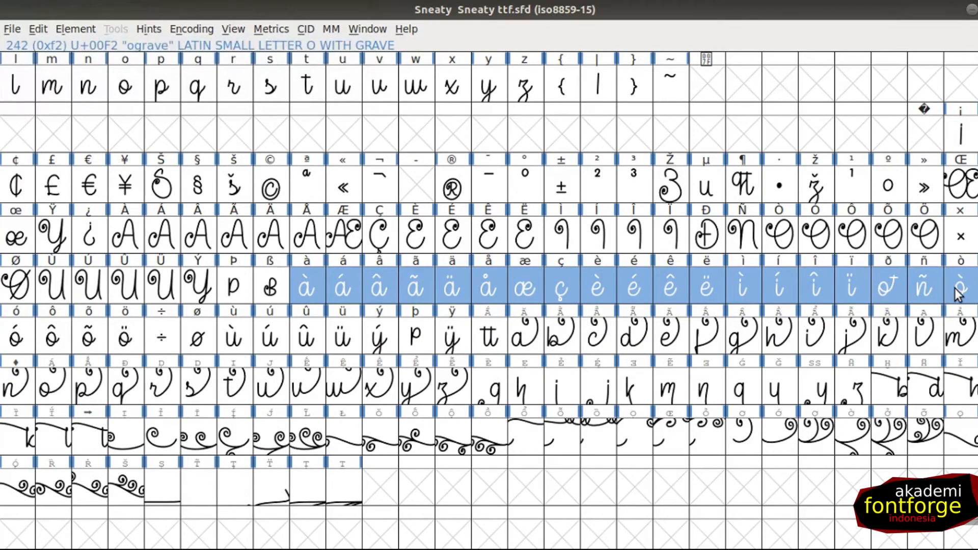
click(211, 32)
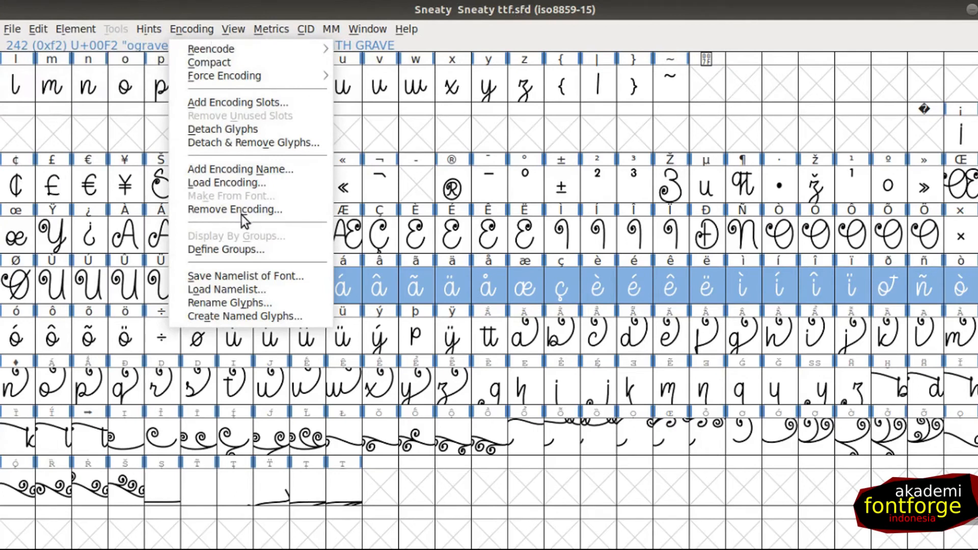
click(251, 143)
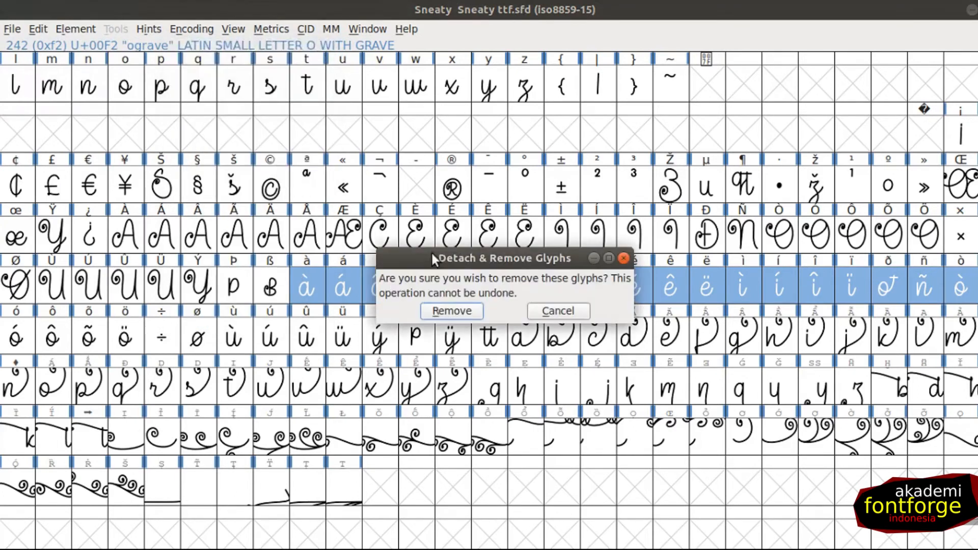
click(451, 311)
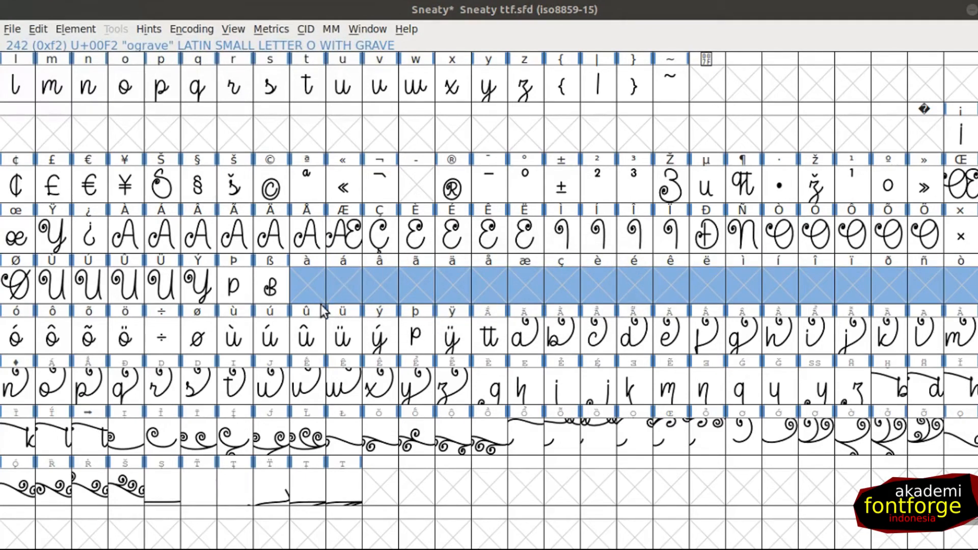
Build accented glyphs in the cleared slots from agrave through ograve
click(313, 322)
drag(308, 288, 961, 285)
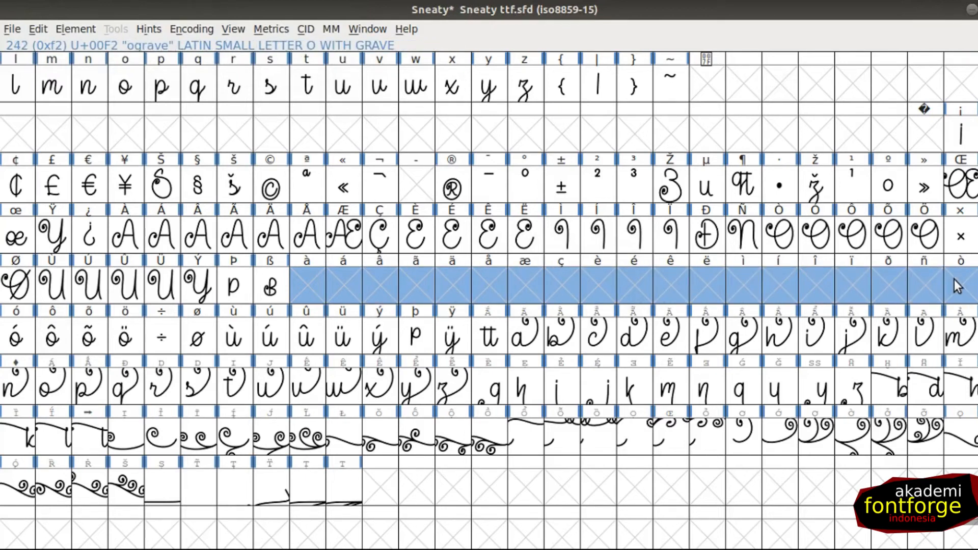
key(ctrl+shift+a)
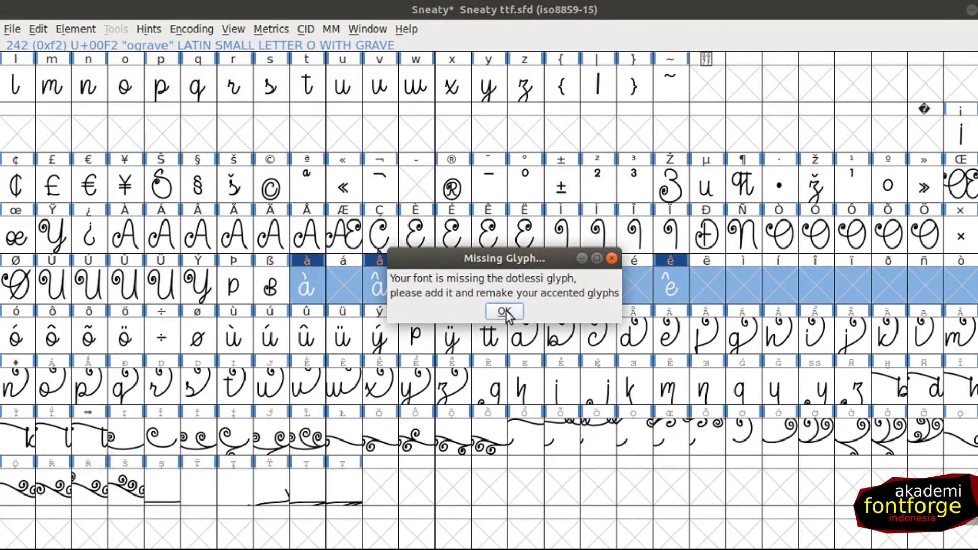
key(Return)
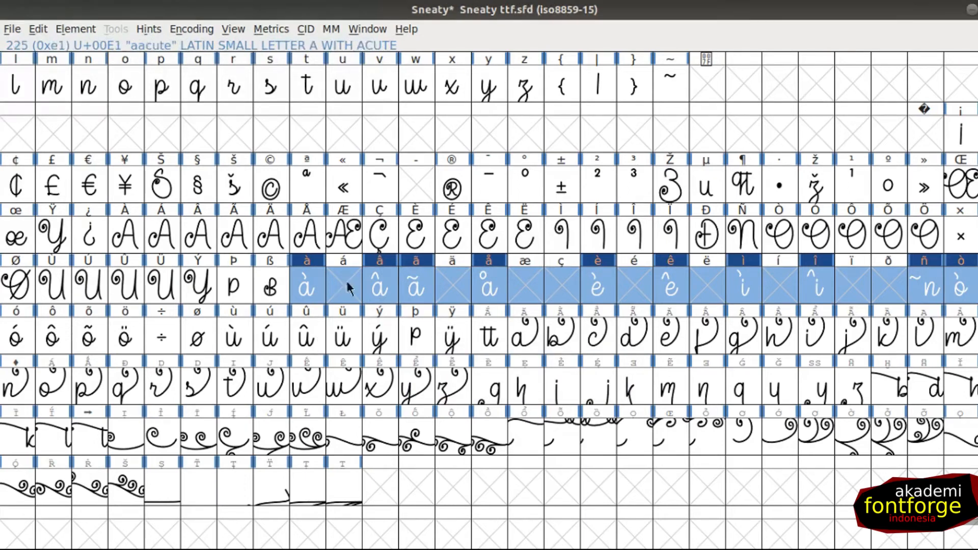
Try to go to the glyph named acute from the empty aacute slot
key(Escape)
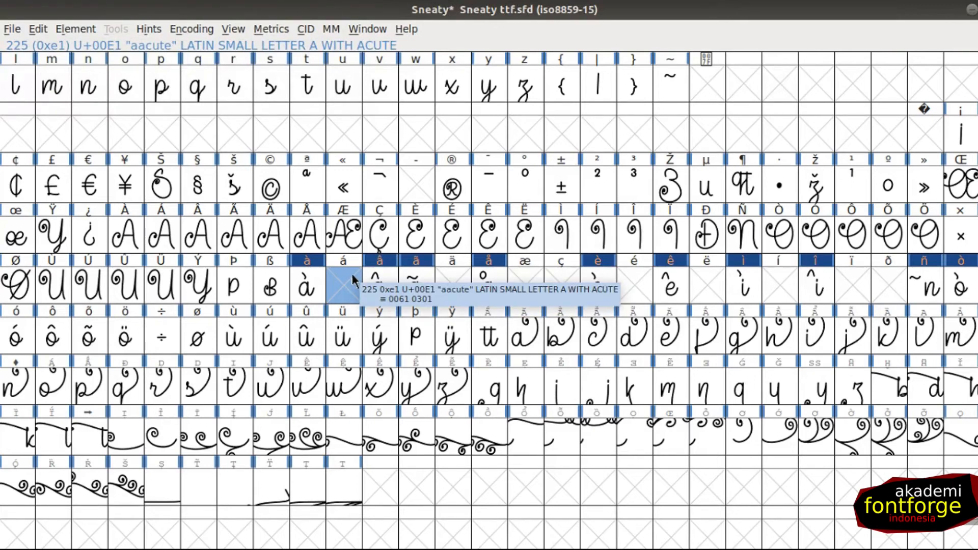
key(ctrl+shift+greater)
text(acute)
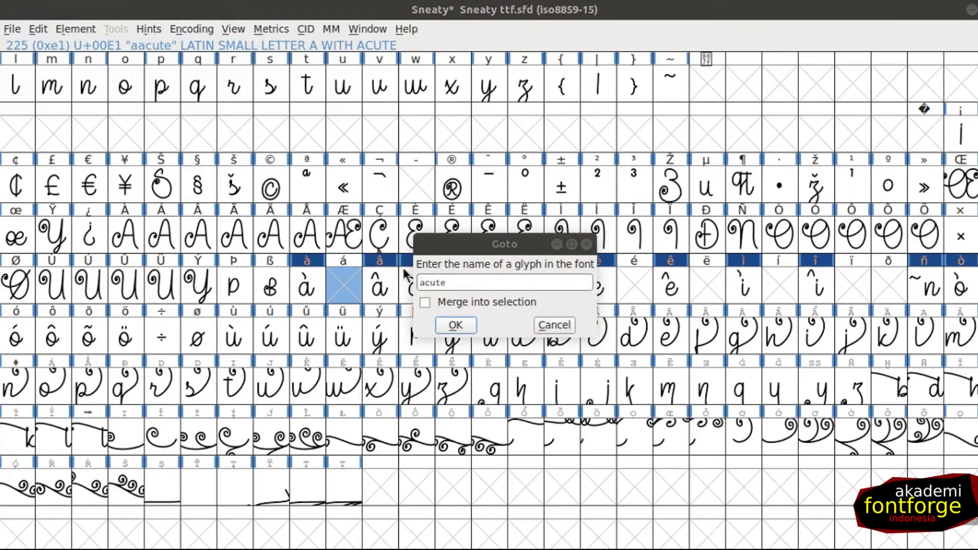
click(467, 322)
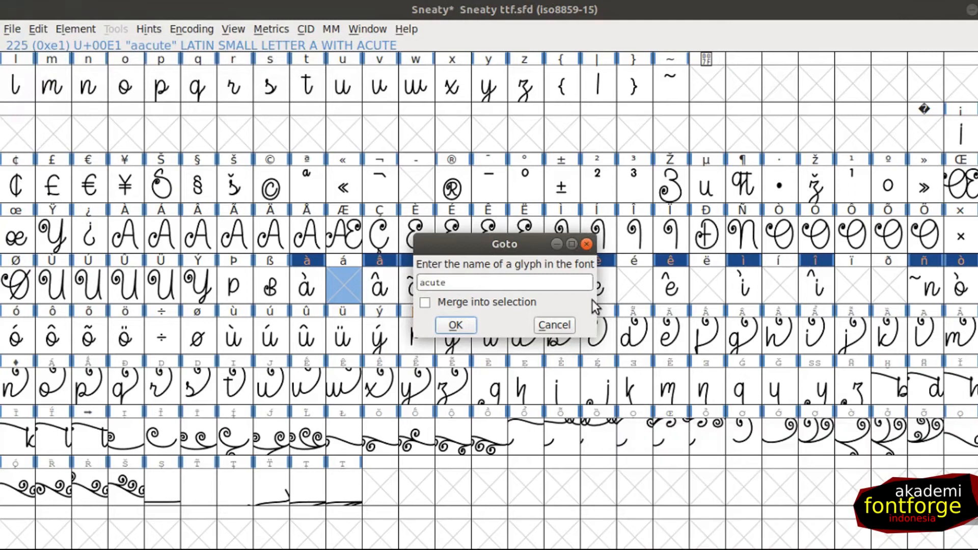
click(553, 328)
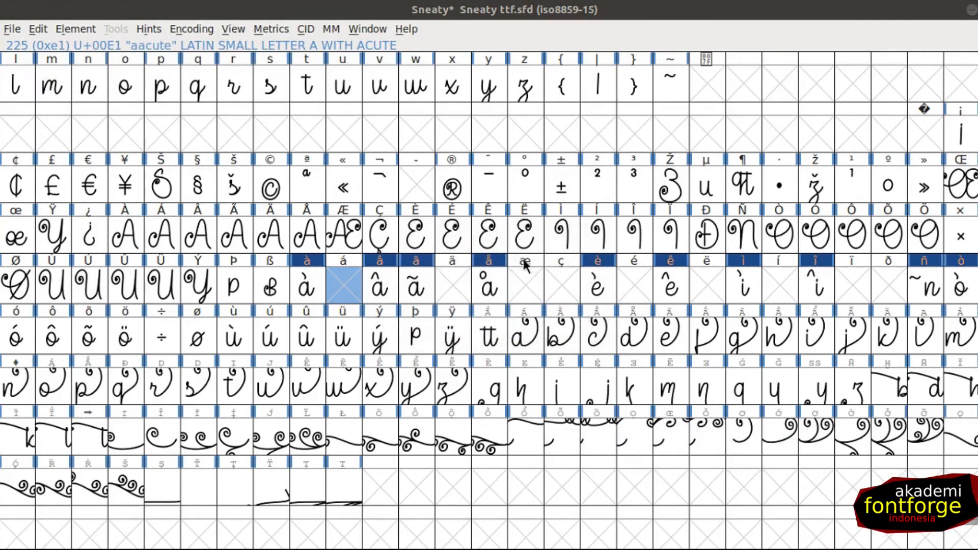
Reencode the font to ISO 10646-1 (Unicode, BMP)
scroll(388, 256, up, 3)
click(200, 29)
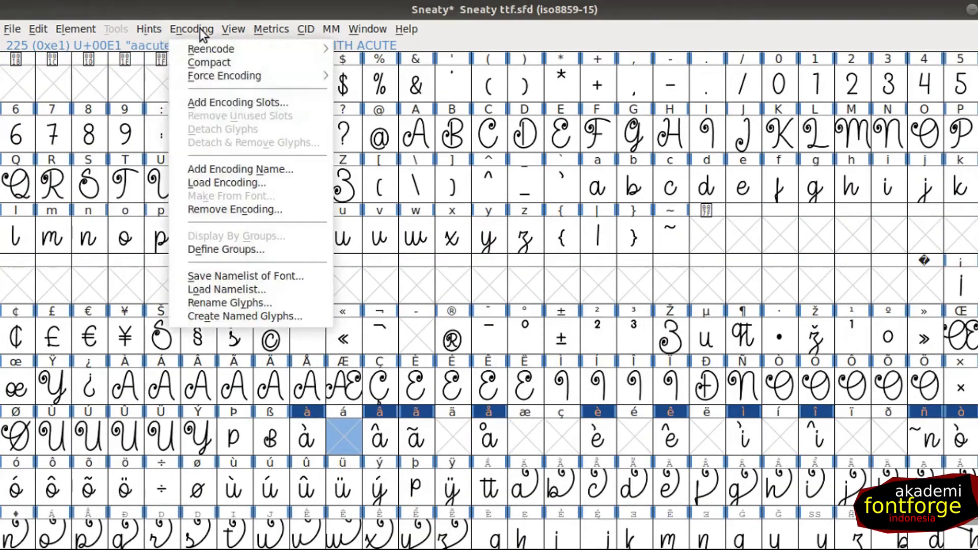
mouse_move(218, 49)
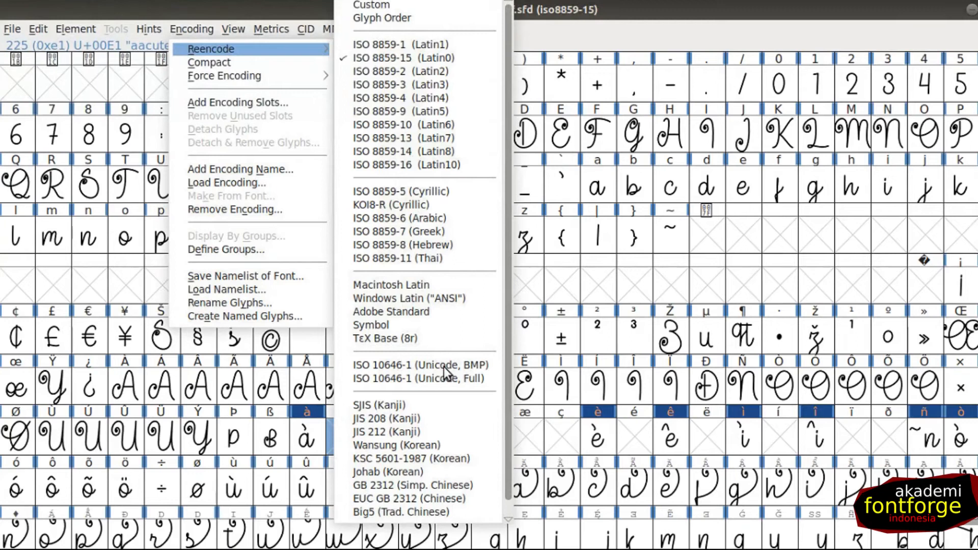
click(461, 365)
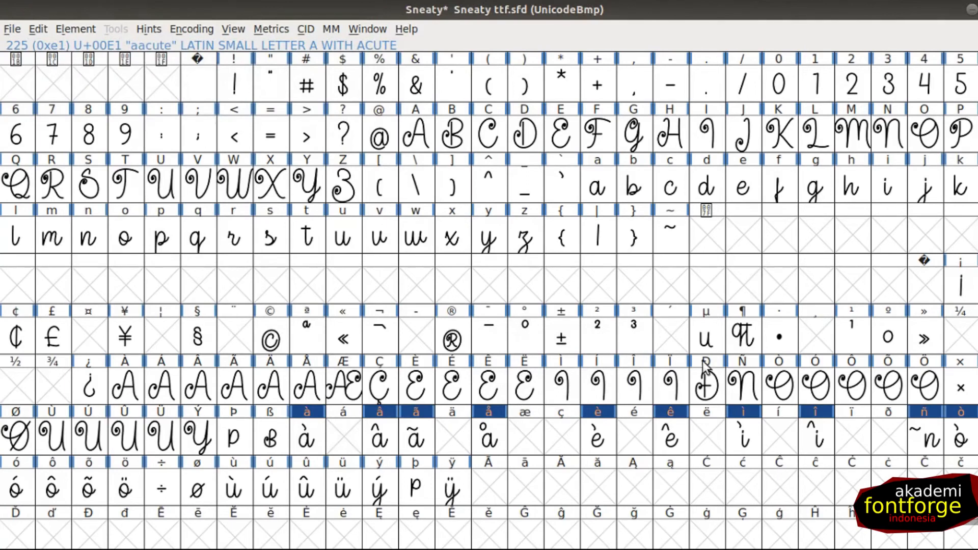
Go to the glyph named acute in the reencoded font
key(ctrl+shift+greater)
text(acute)
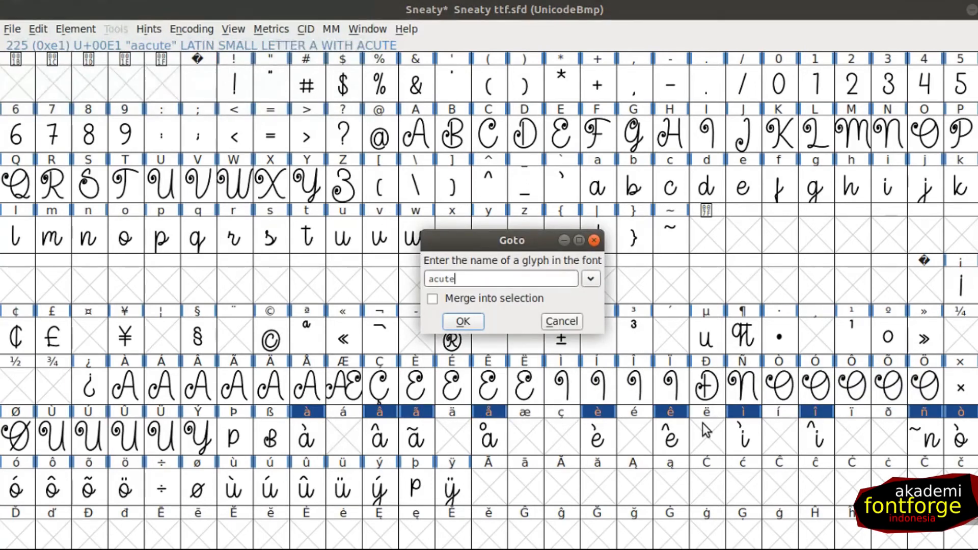
key(Return)
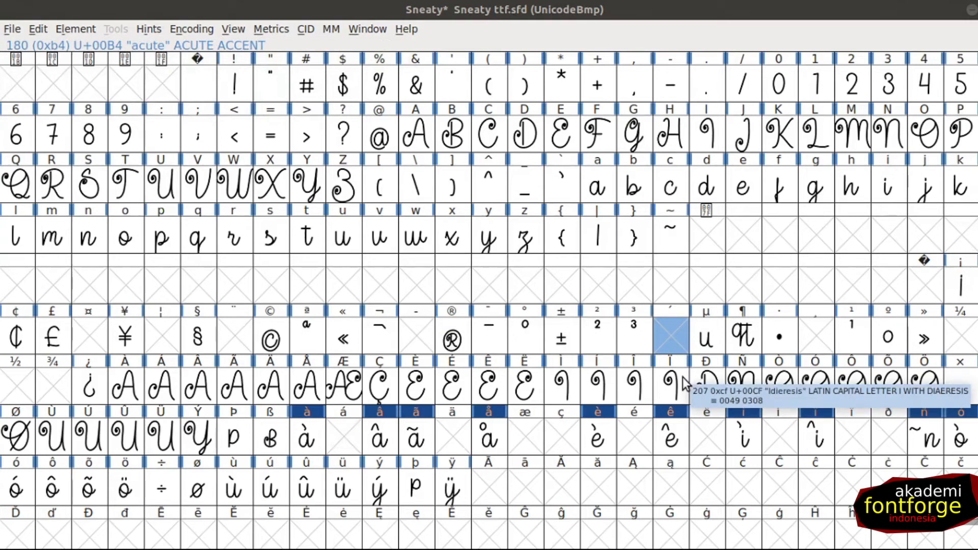
Copy a reference to the grave accent glyph and paste it into the empty acute accent slot
click(591, 250)
key(grave)
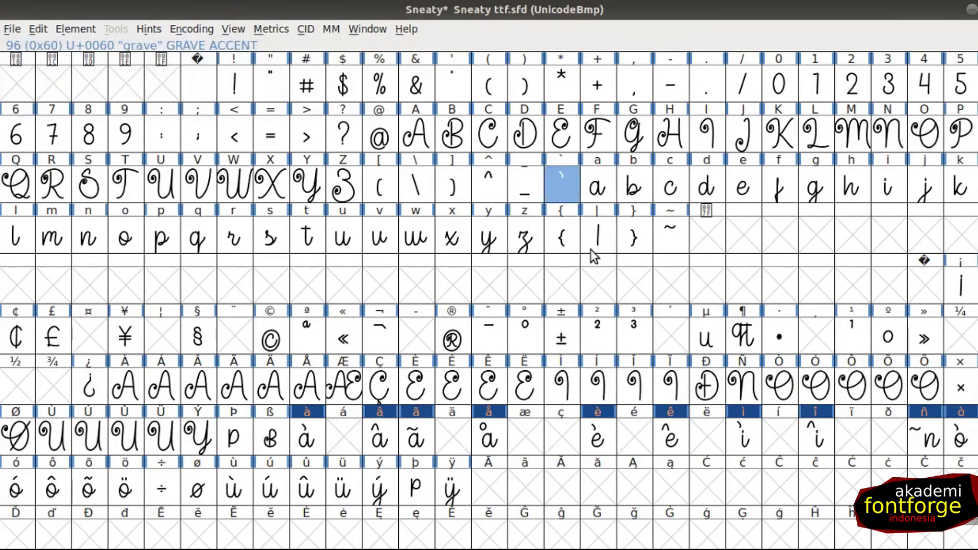
right_click(562, 179)
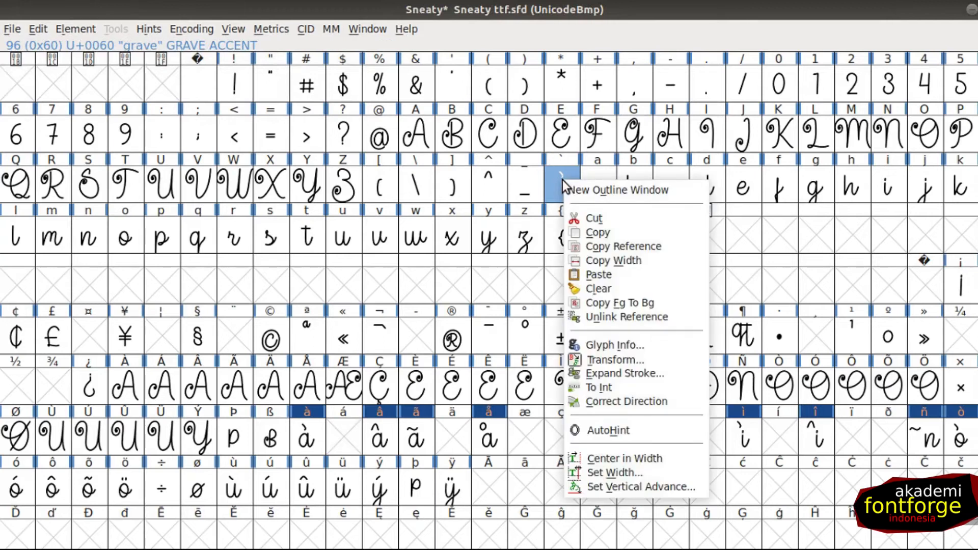
click(612, 246)
click(668, 329)
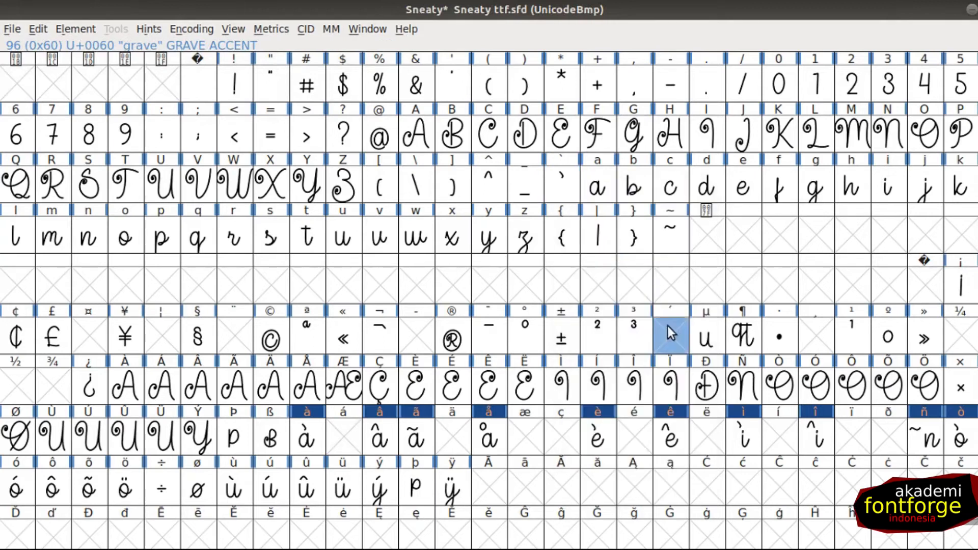
key(ctrl+v)
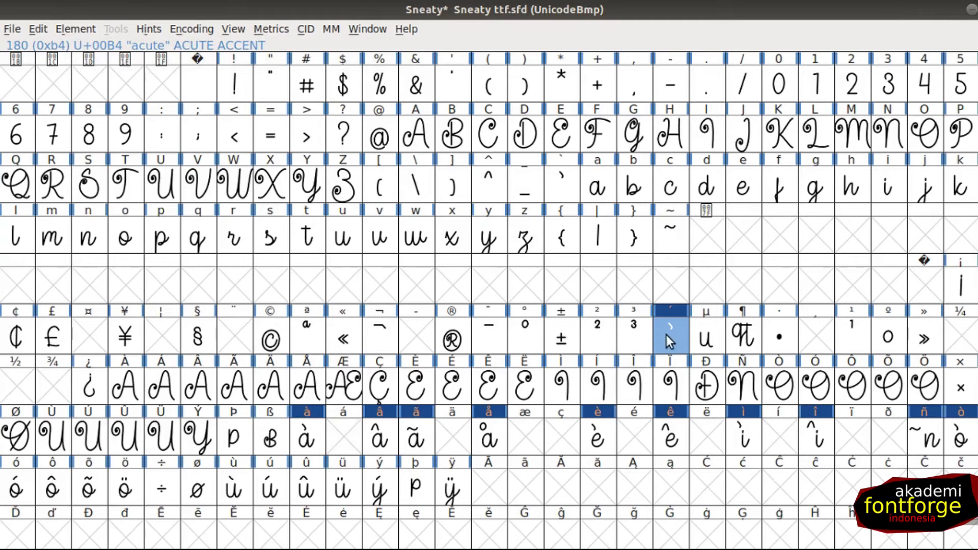
click(572, 191)
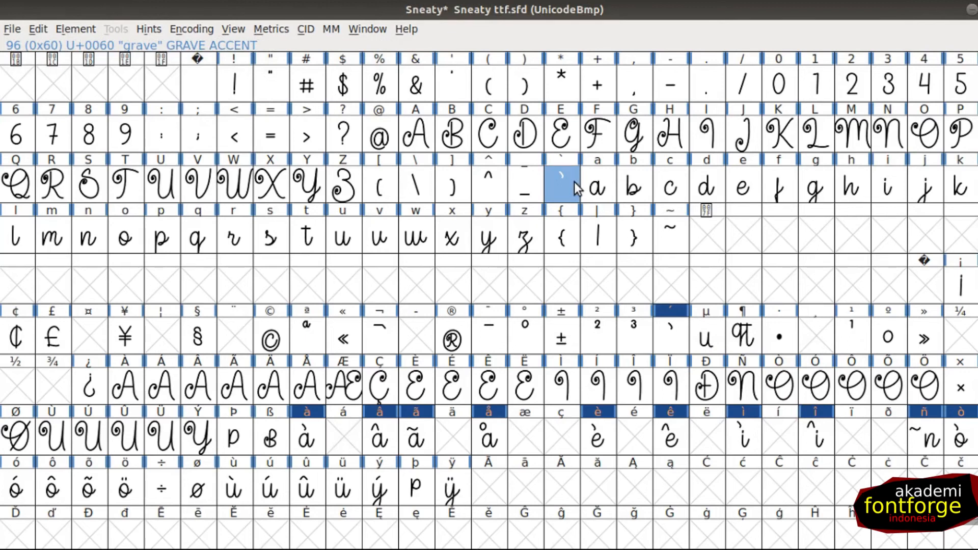
Flip the grave reference in the acute accent glyph using Transform, with the center of the selection as origin
click(671, 340)
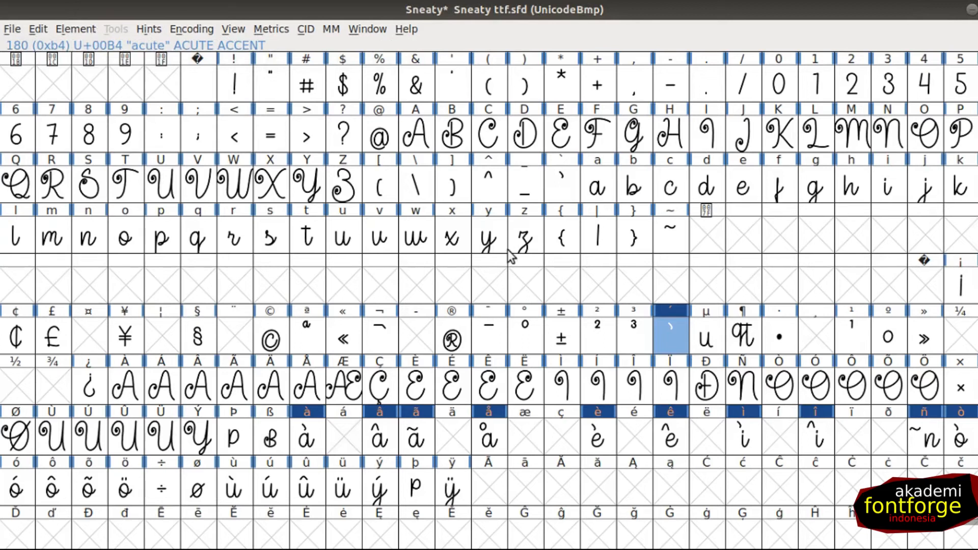
click(73, 29)
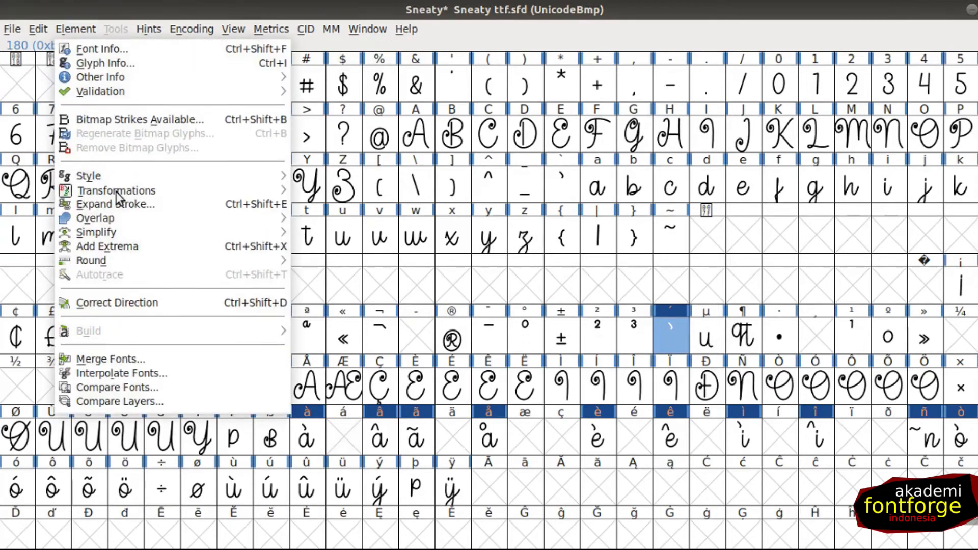
mouse_move(118, 195)
click(343, 196)
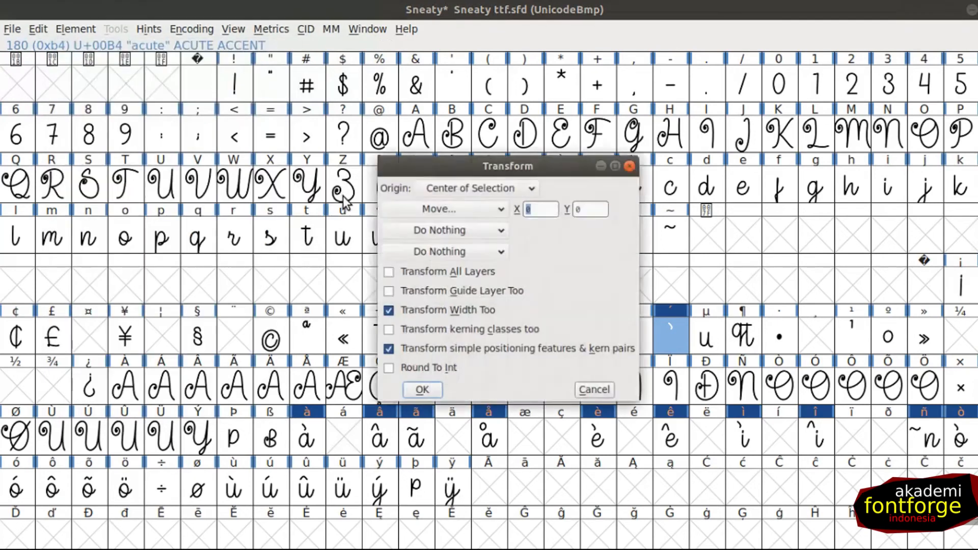
click(463, 202)
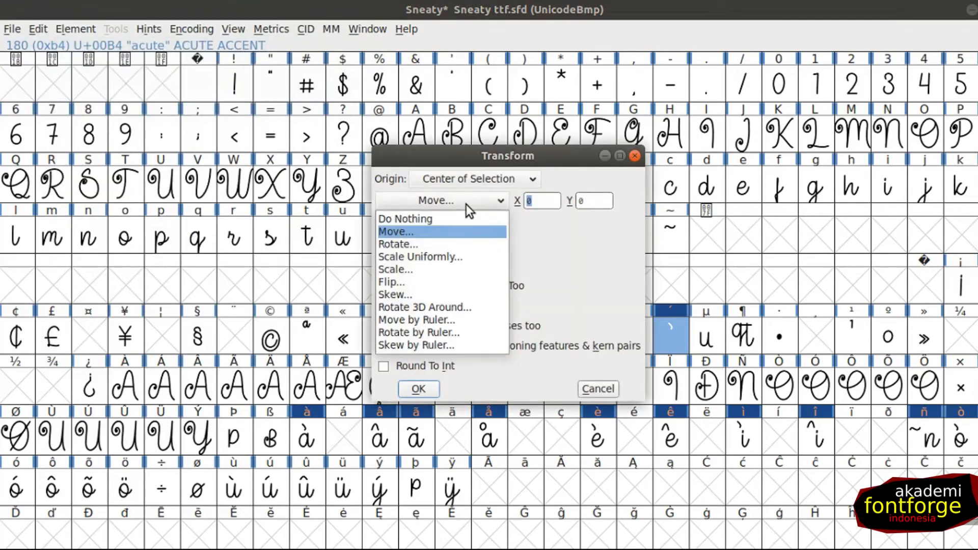
click(411, 282)
click(418, 392)
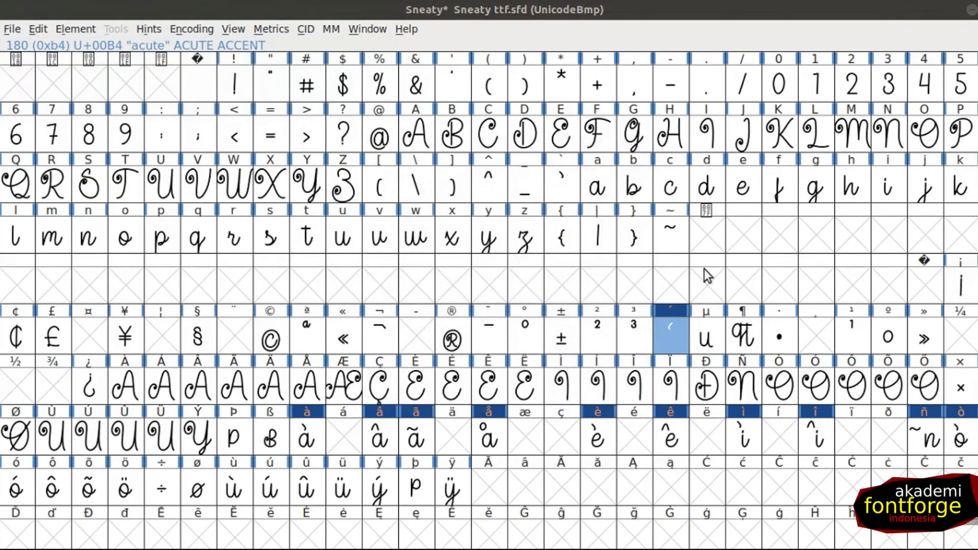
Build the accented glyph in the empty aacute slot
click(348, 433)
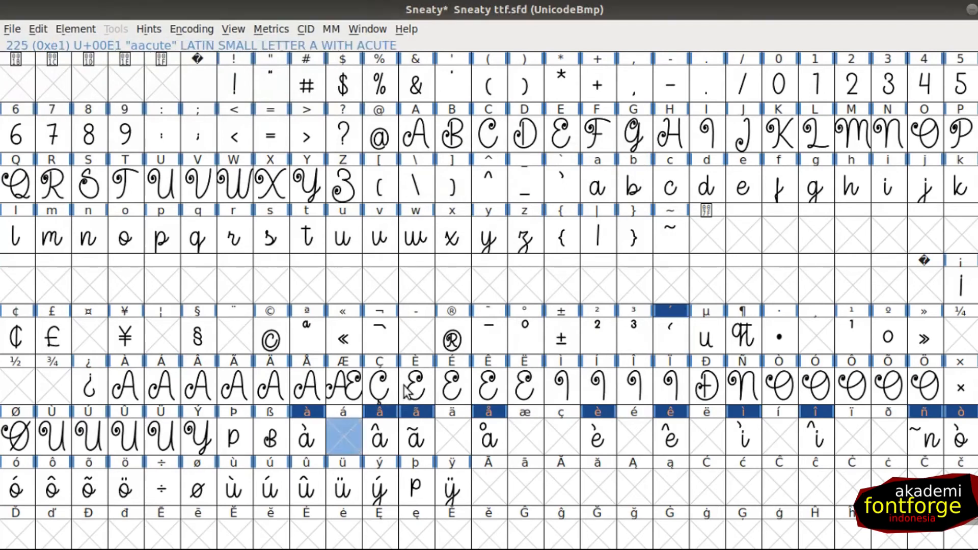
key(ctrl+shift+a)
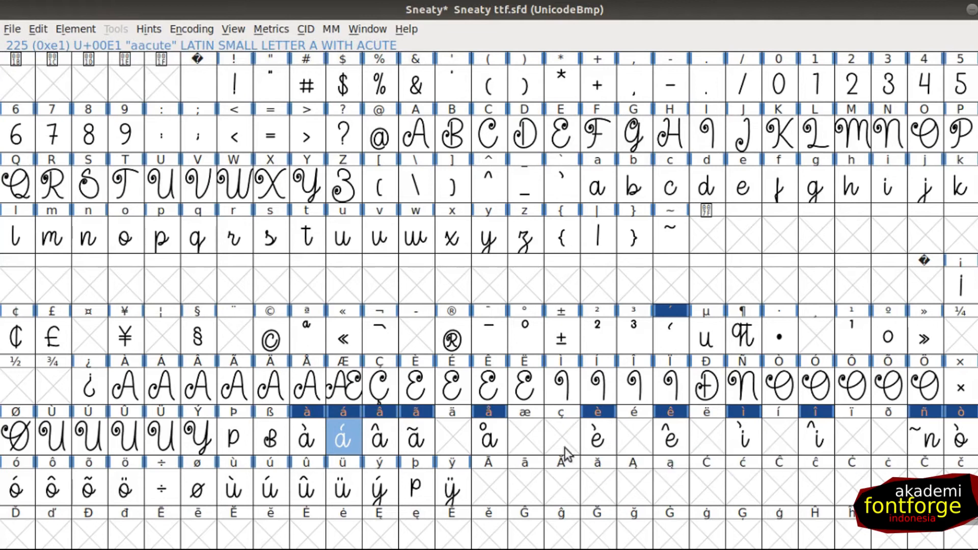
click(456, 438)
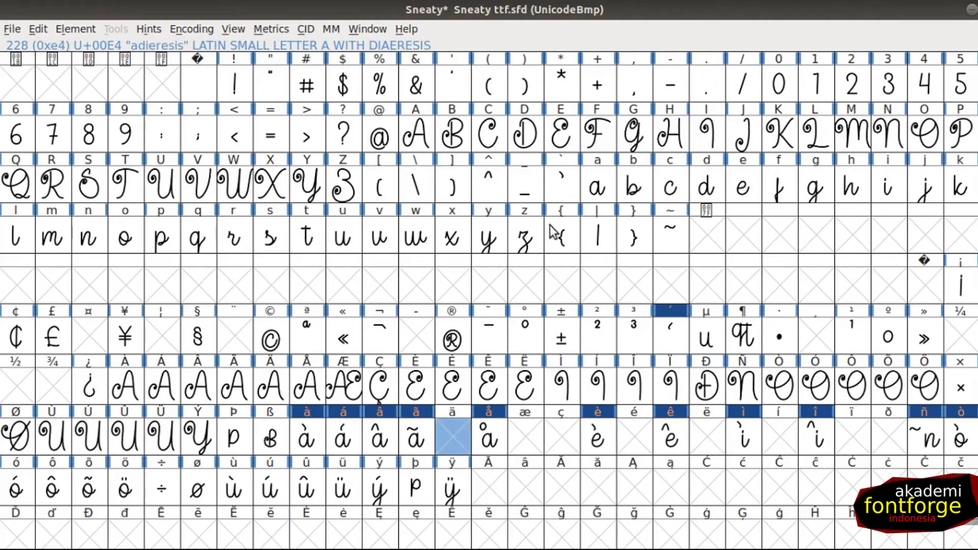
Go from igrave to the glyph slot named dotlessi
click(744, 444)
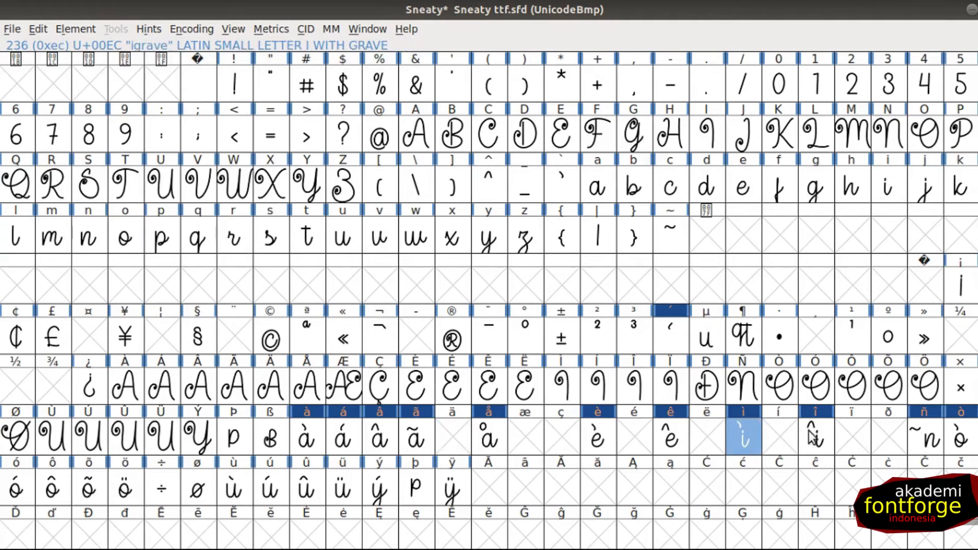
key(ctrl+shift+greater)
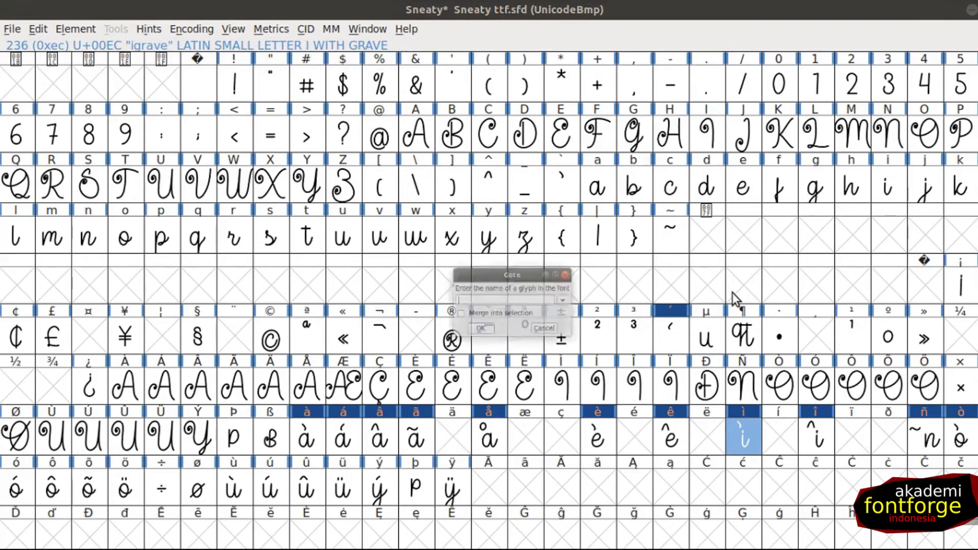
text(dotlessi)
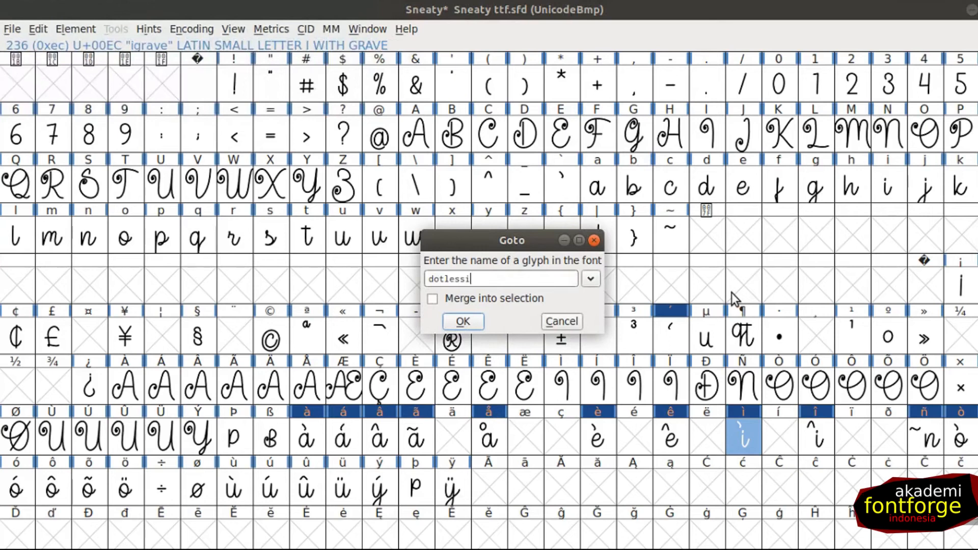
key(Return)
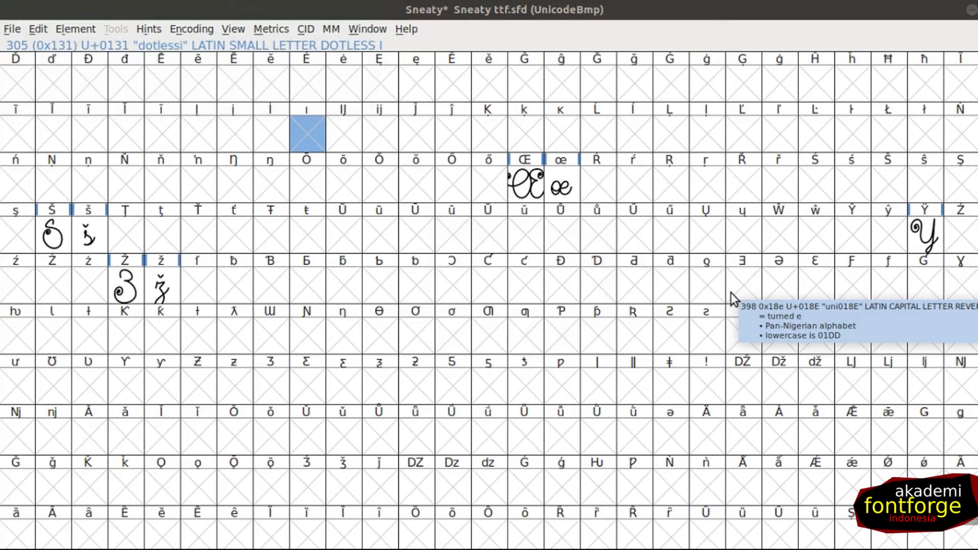
Go to the small letter i and copy its glyph
click(359, 146)
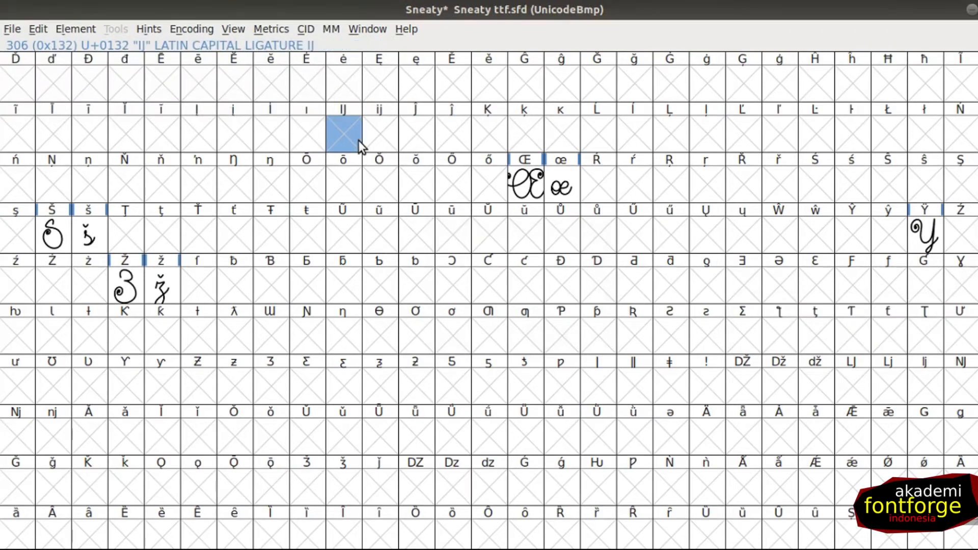
key(i)
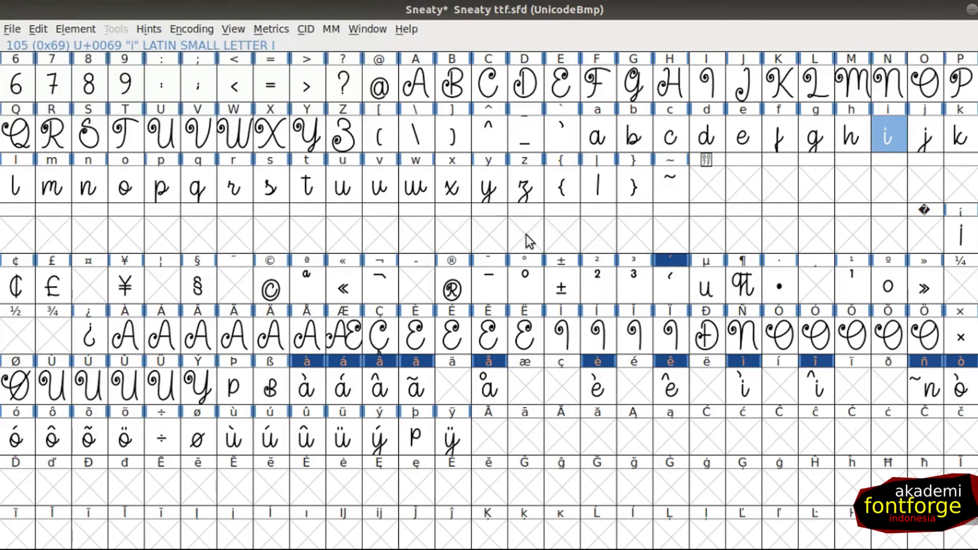
right_click(890, 133)
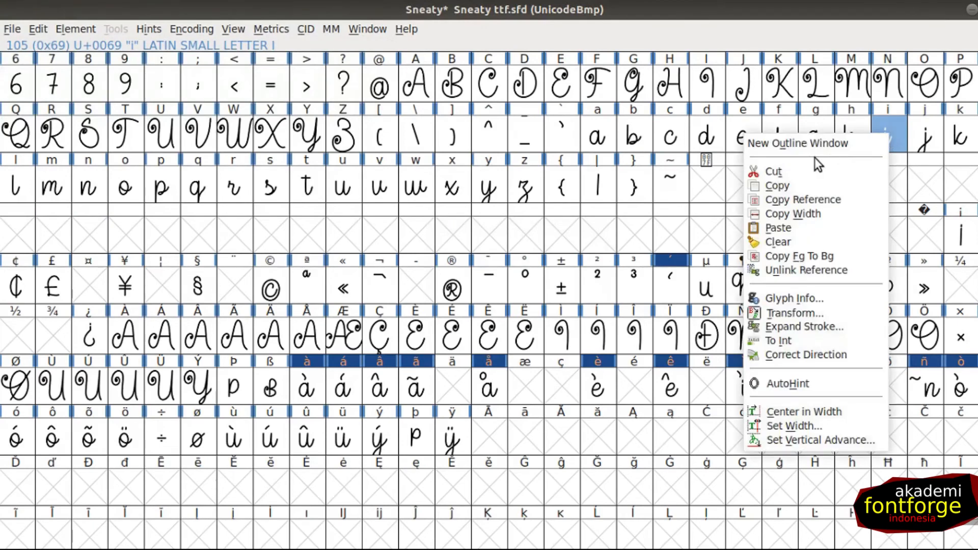
click(780, 185)
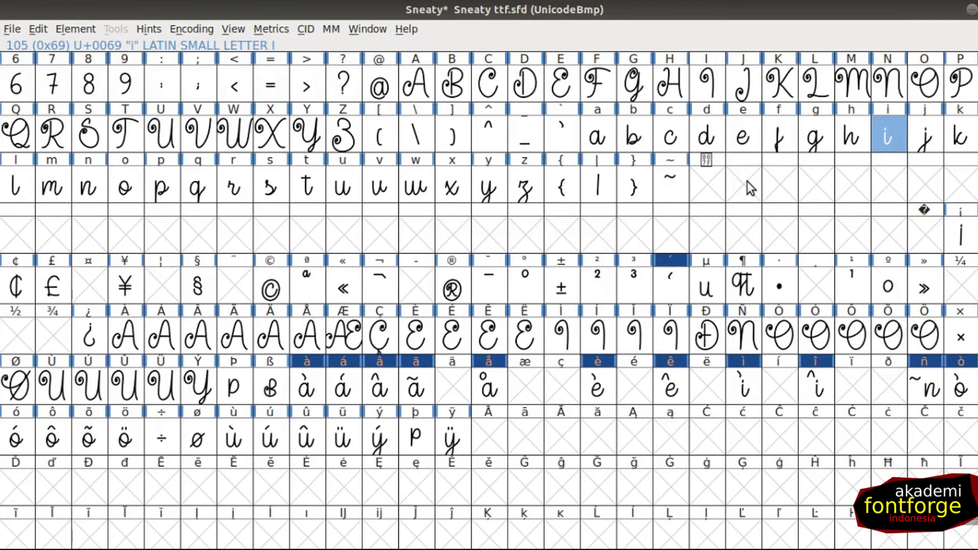
Return to the empty dotlessi slot and open its outline for editing
key(ctrl+shift+greater)
text(dotlessi)
key(Return)
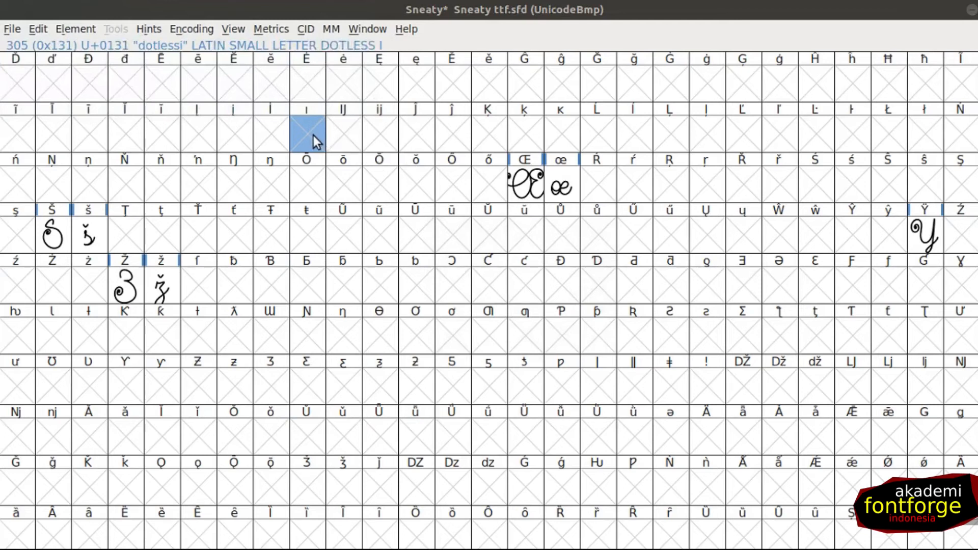
key(ctrl+c)
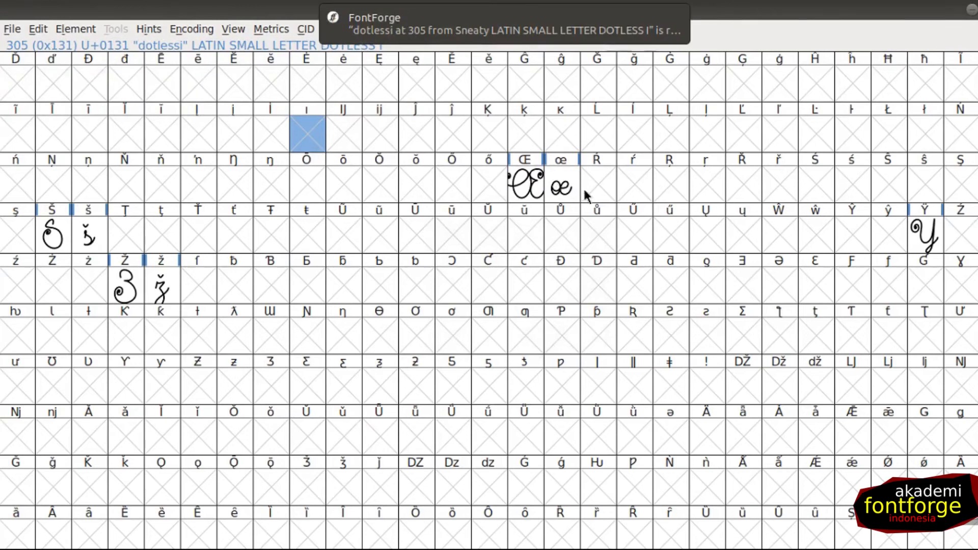
click(561, 26)
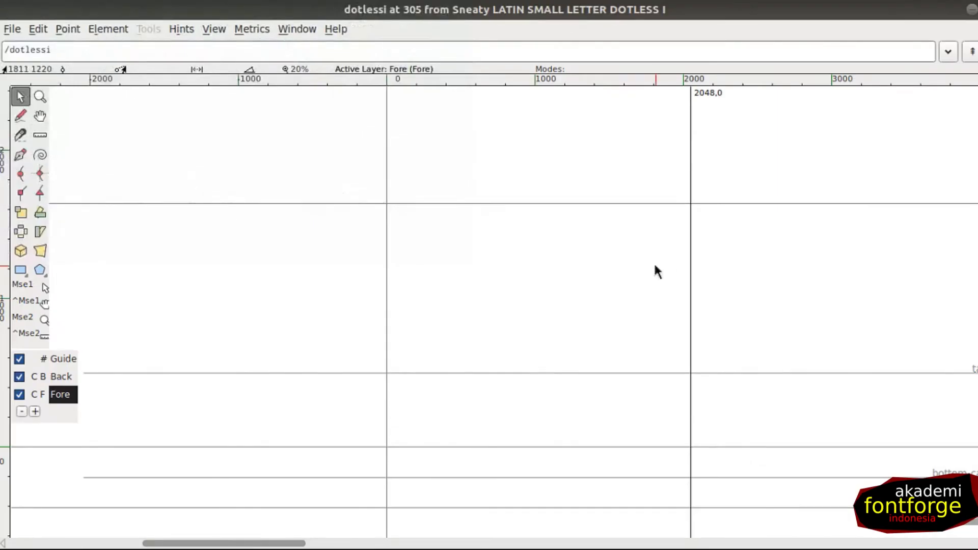
Paste the letter i outline into dotlessi, delete the dot above the stem, and close the outline window
key(ctrl+v)
scroll(488, 221, up, 3)
drag(402, 107, 548, 209)
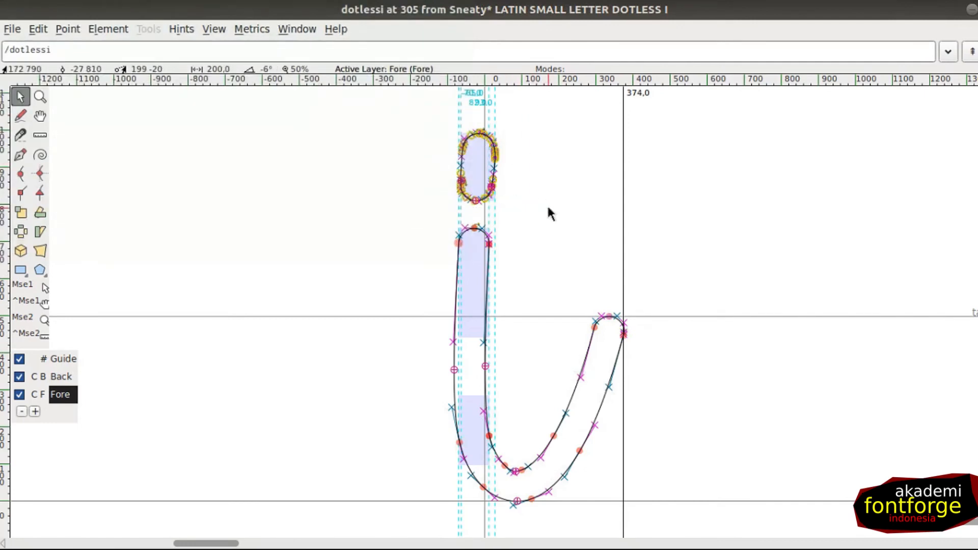
key(Delete)
key(space)
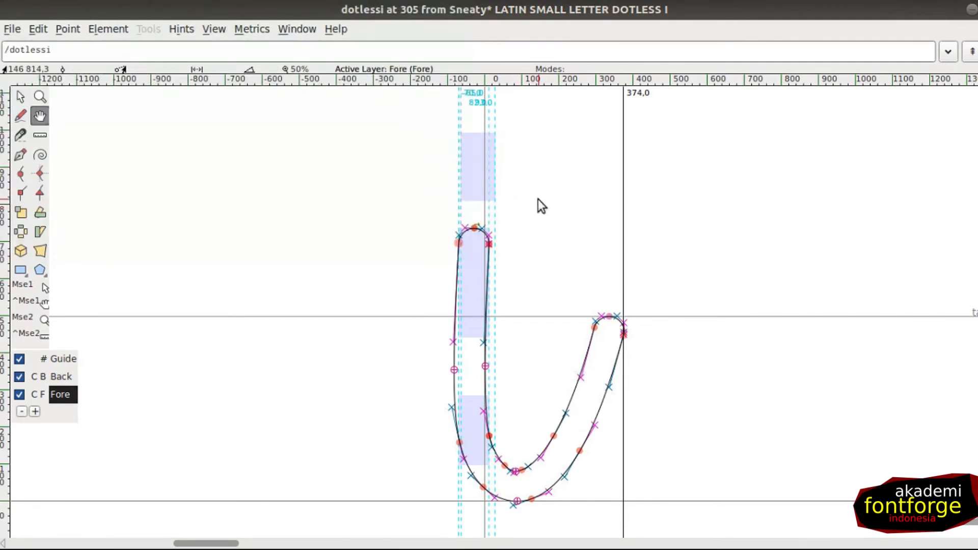
key(ctrl+shift+q)
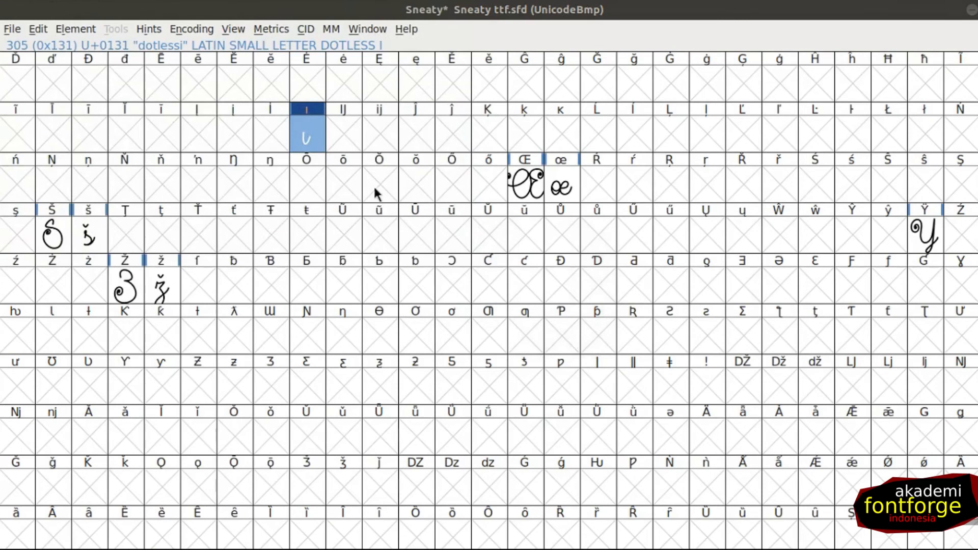
Build the accented glyphs for the range from igrave to idieresis
scroll(375, 191, up, 7)
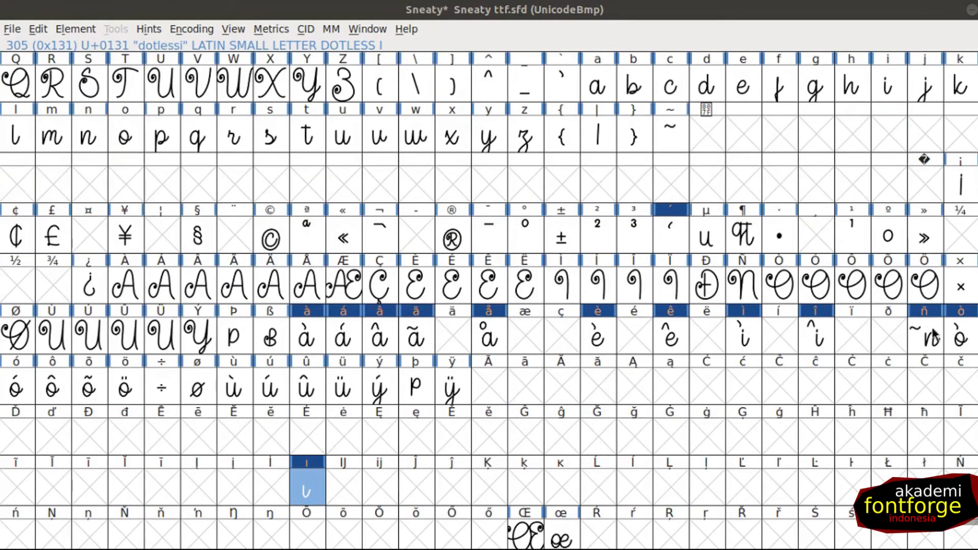
drag(745, 337, 853, 332)
key(ctrl+shift+a)
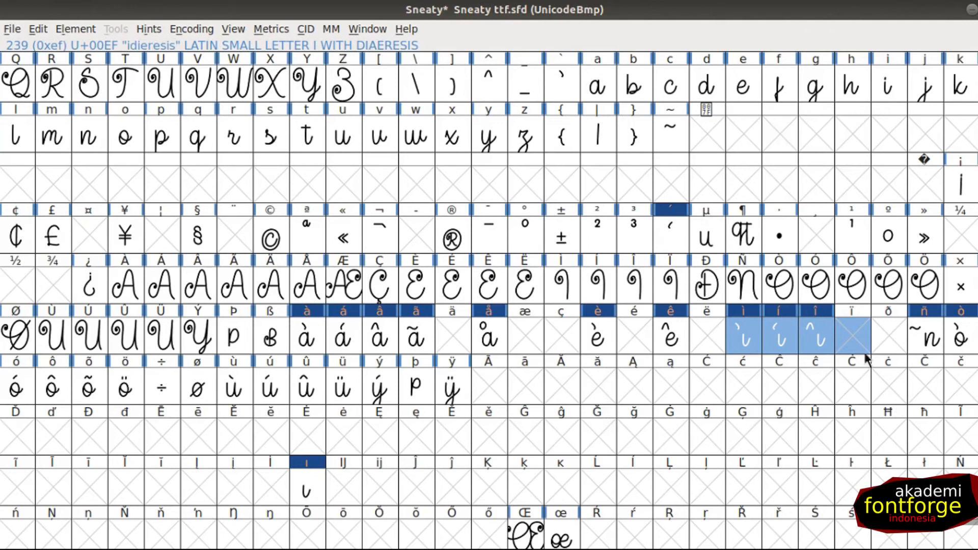
click(859, 331)
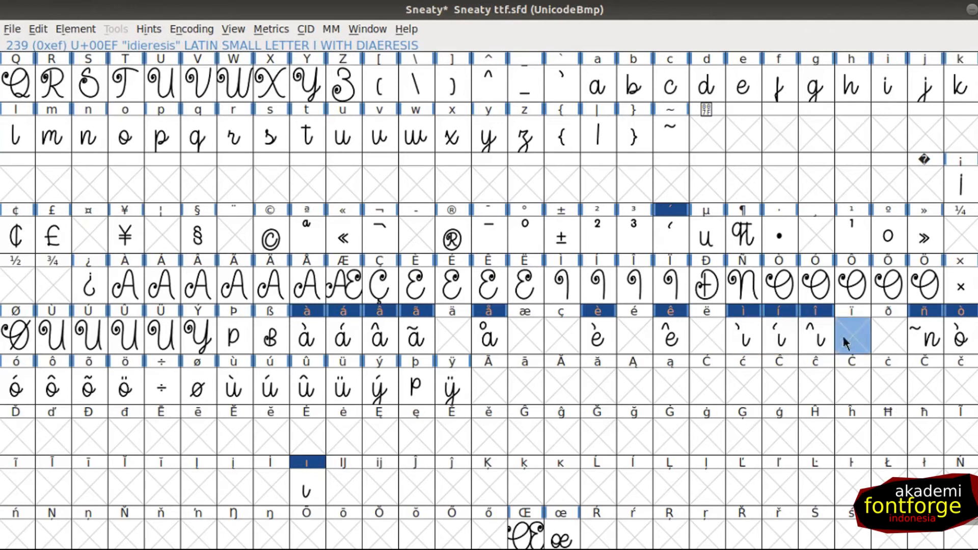
Open the igrave outline and, from its dotlessi reference, open the dotlessi glyph for editing
click(748, 337)
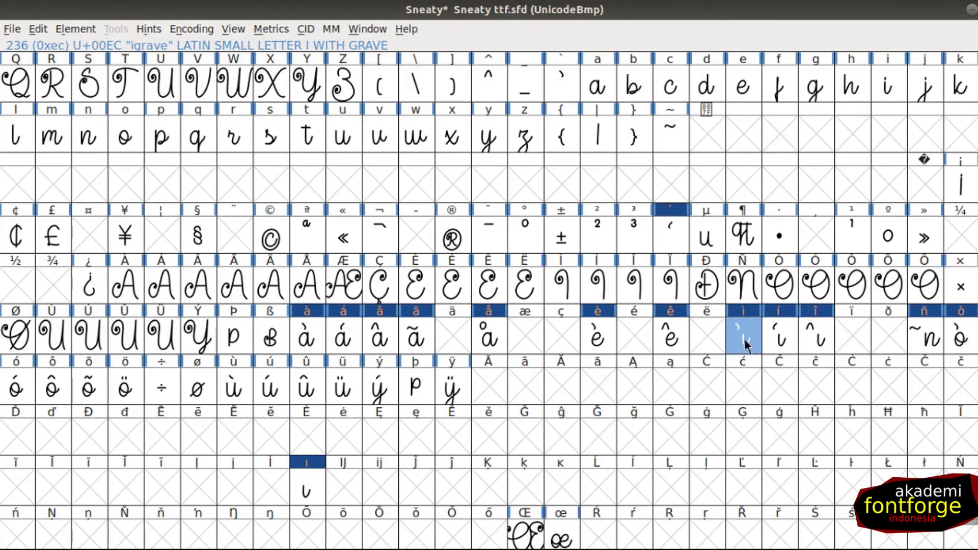
double_click(745, 341)
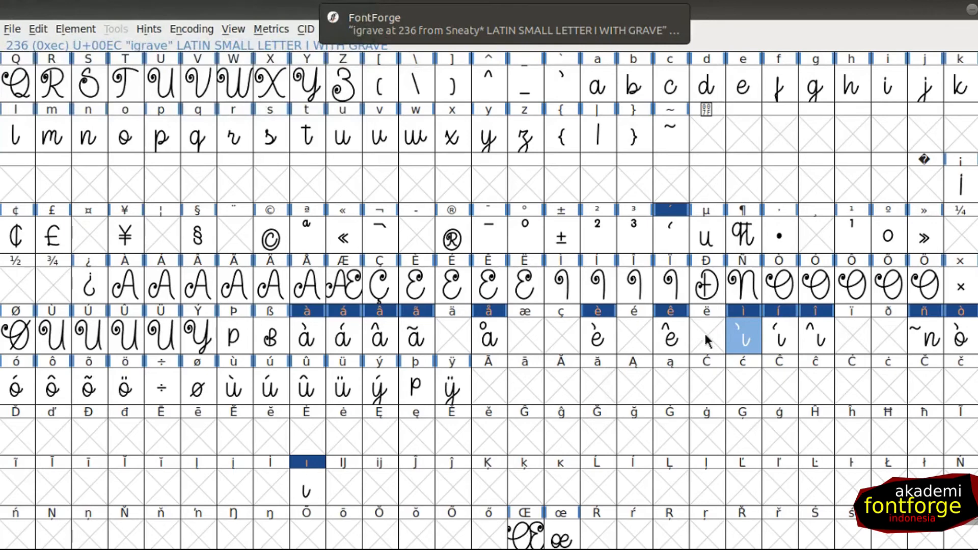
click(573, 26)
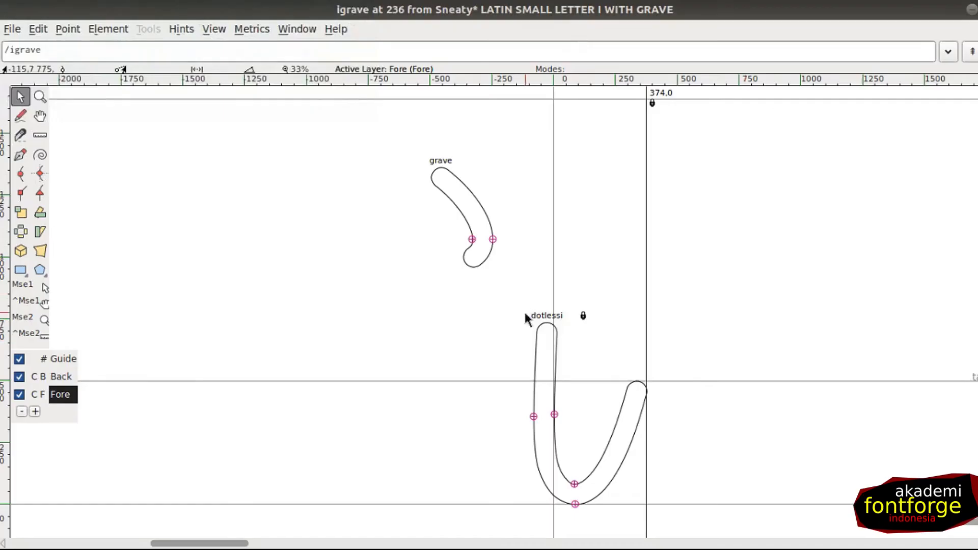
click(536, 355)
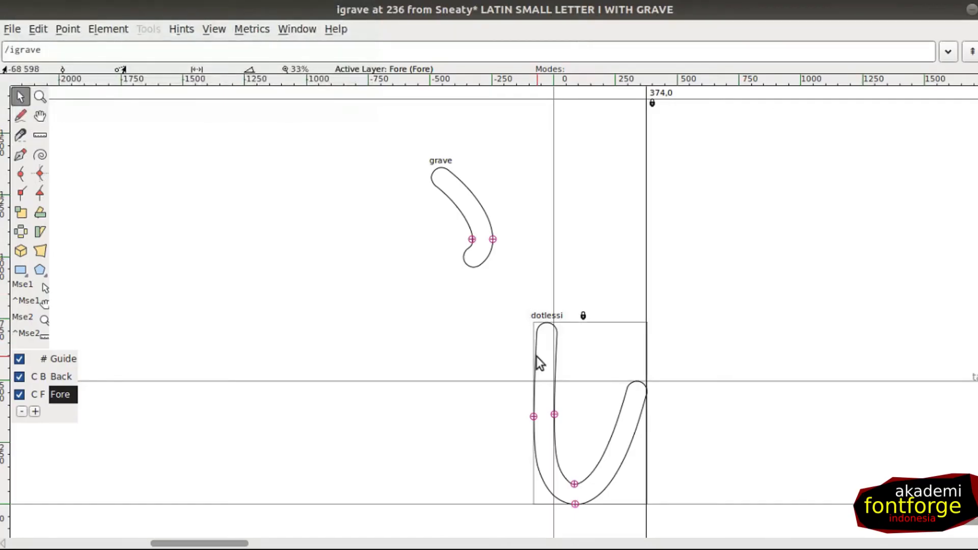
right_click(536, 356)
click(580, 319)
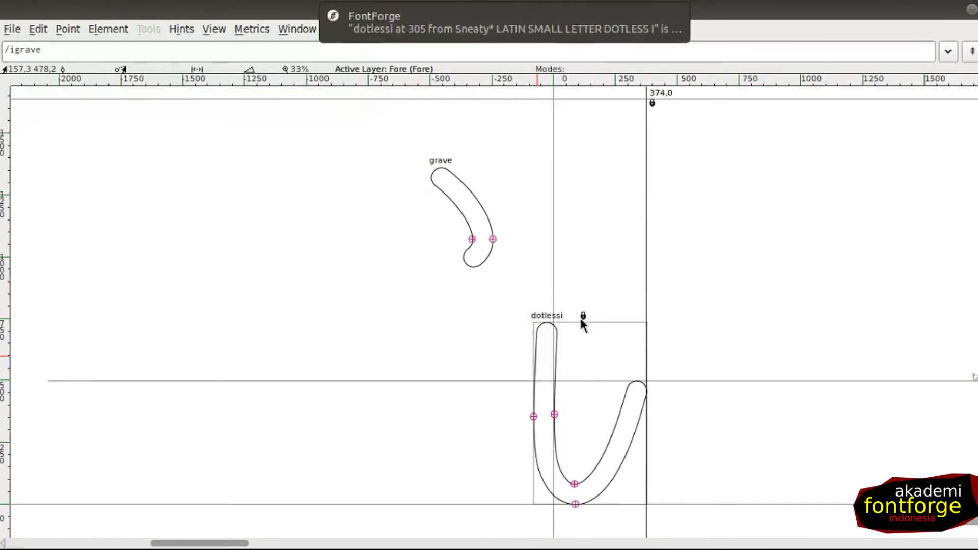
click(496, 20)
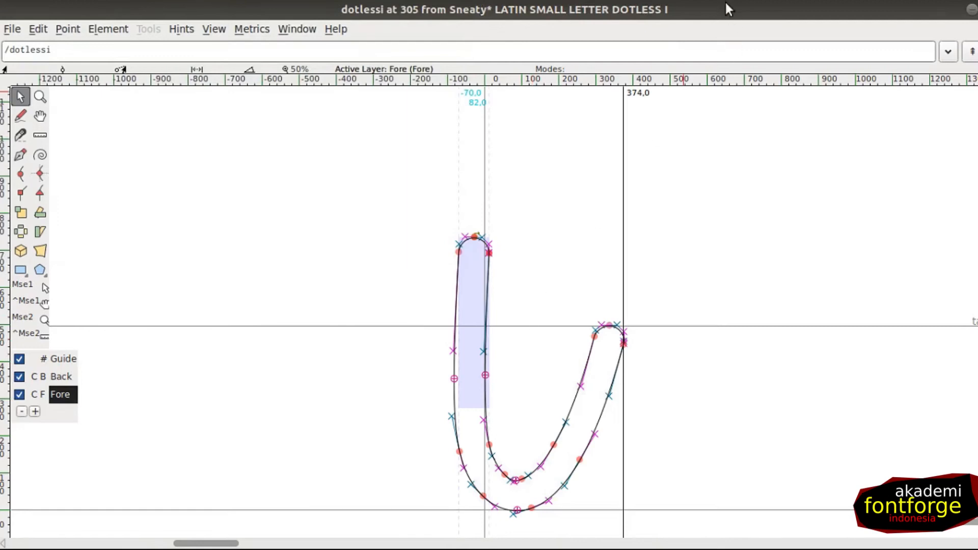
Add a base-glyph anchor of class top just above the dotlessi stem, at about X -22, Y 806
right_click(476, 213)
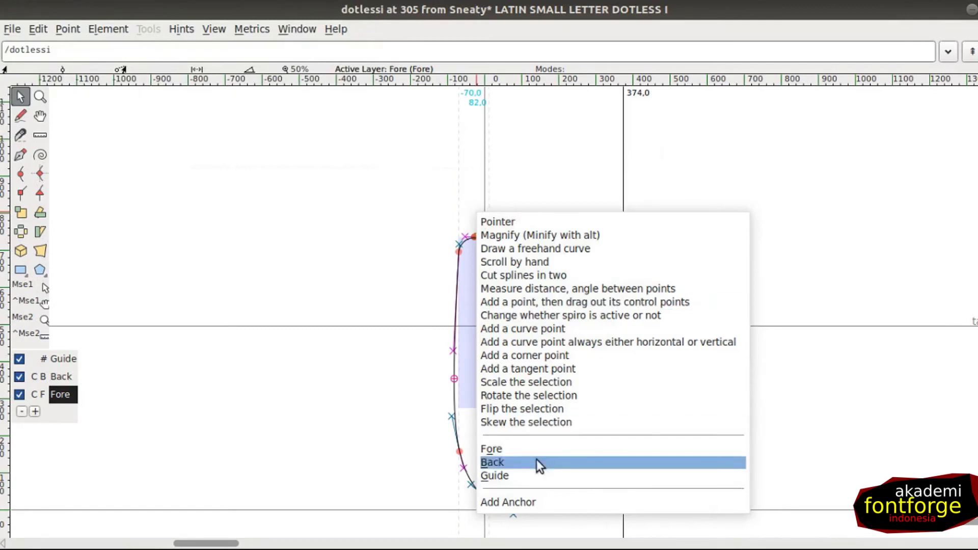
click(526, 503)
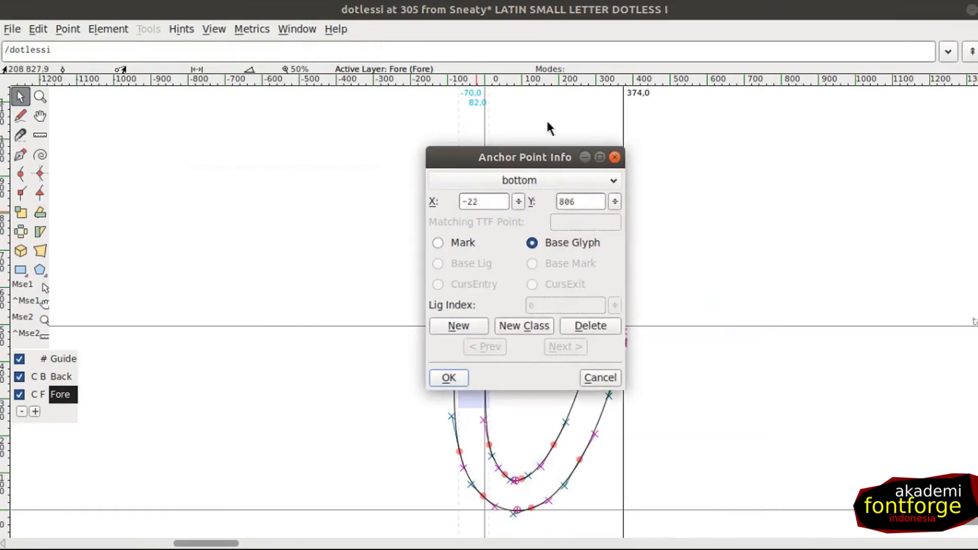
click(559, 179)
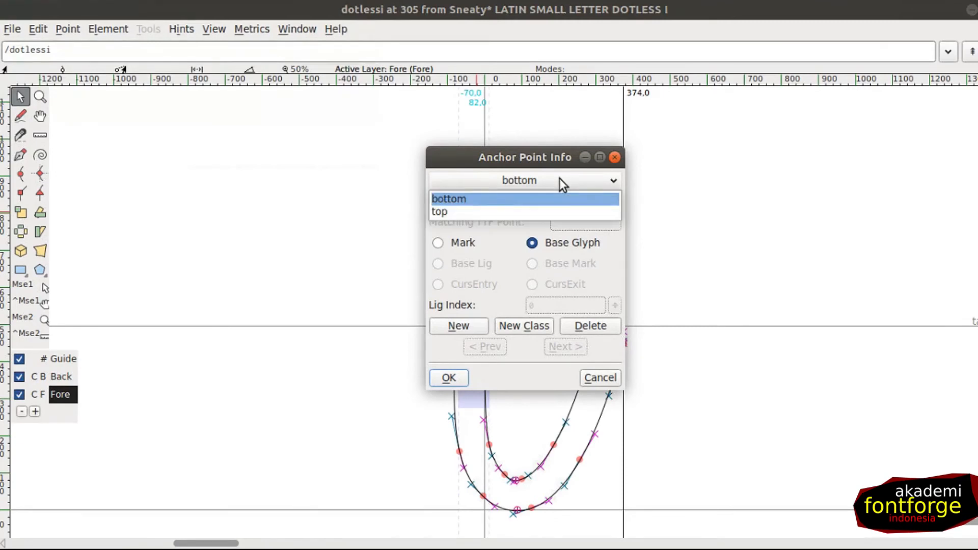
click(509, 214)
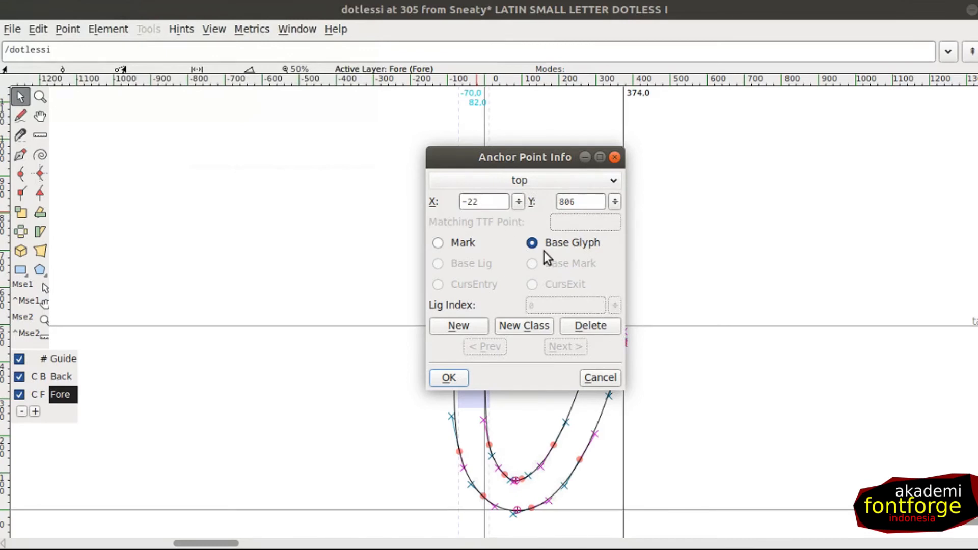
click(464, 376)
key(space)
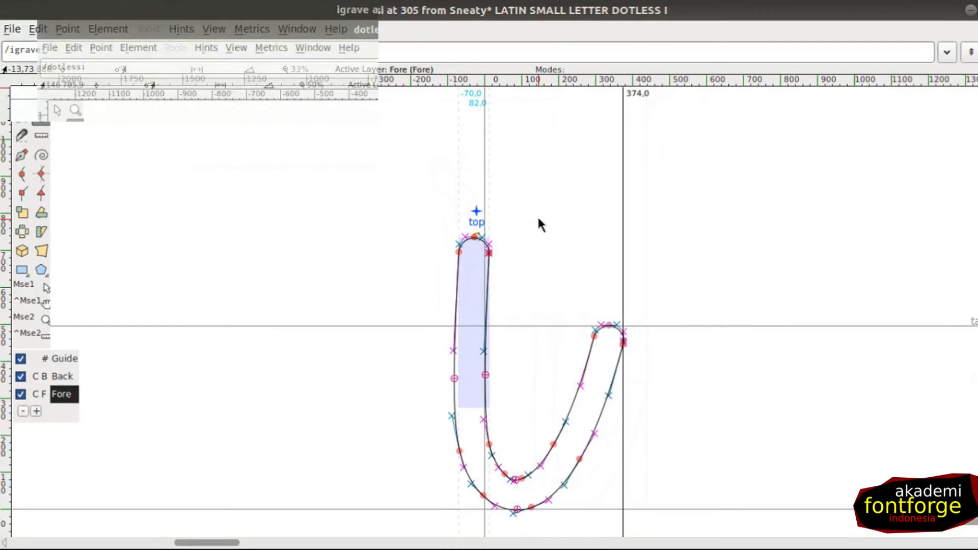
Leave the igrave outline, return to the font overview, and open the acute accent's outline for editing
right_click(491, 252)
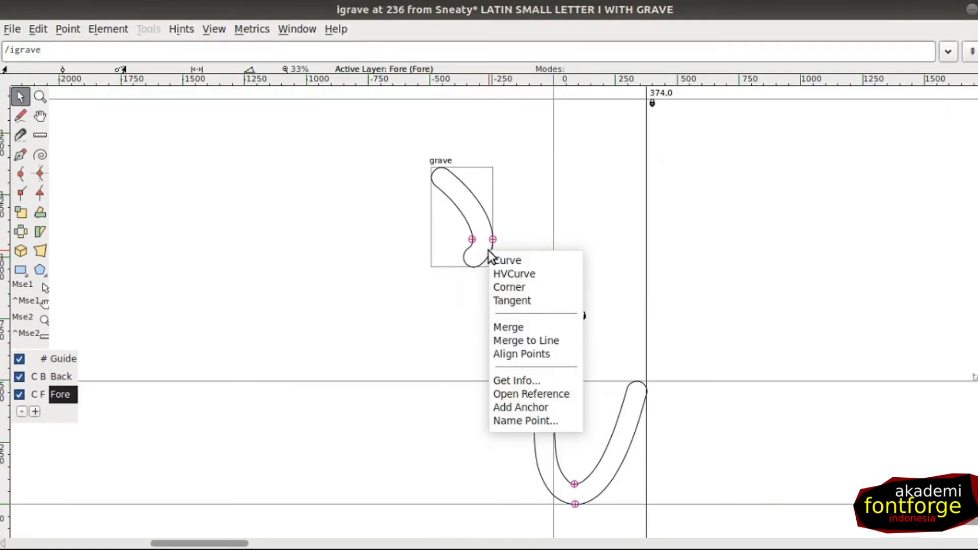
click(539, 393)
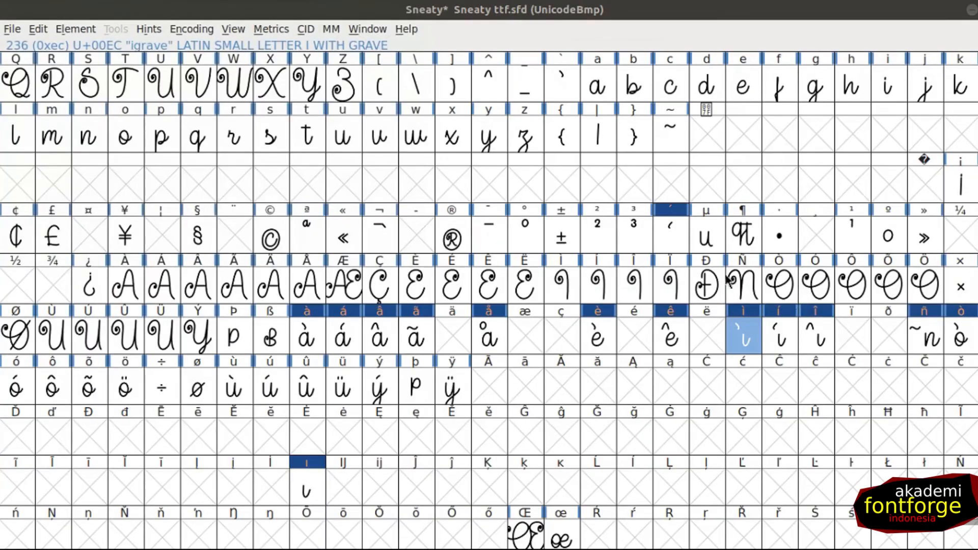
click(671, 235)
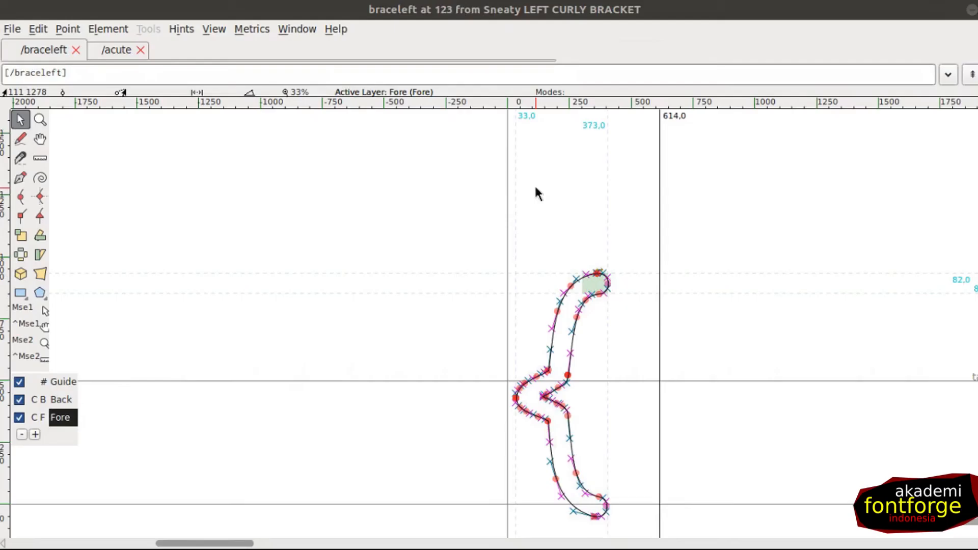
click(113, 50)
key(ctrl+u)
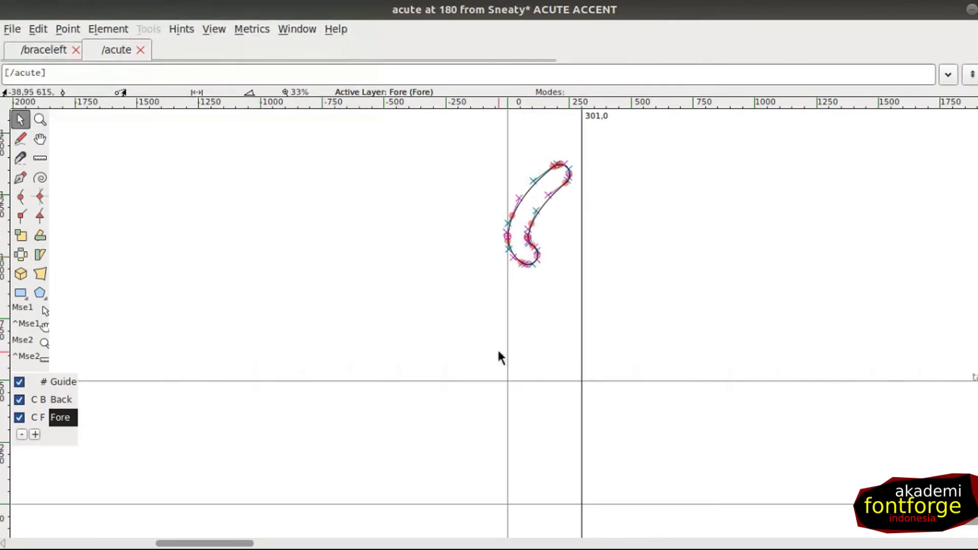
Add a mark anchor of class top just below the acute accent, at about X 69, Y 895
right_click(526, 287)
click(550, 289)
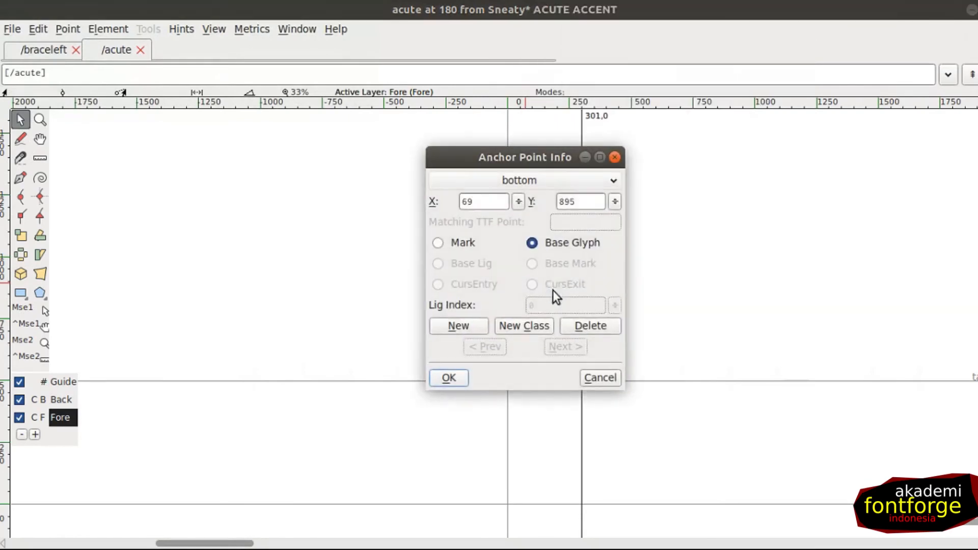
click(536, 185)
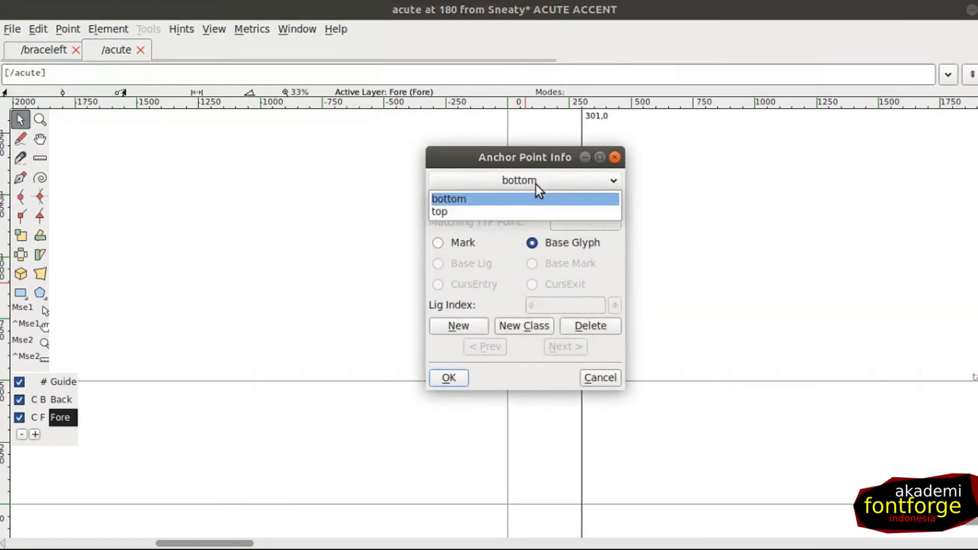
click(518, 213)
click(437, 244)
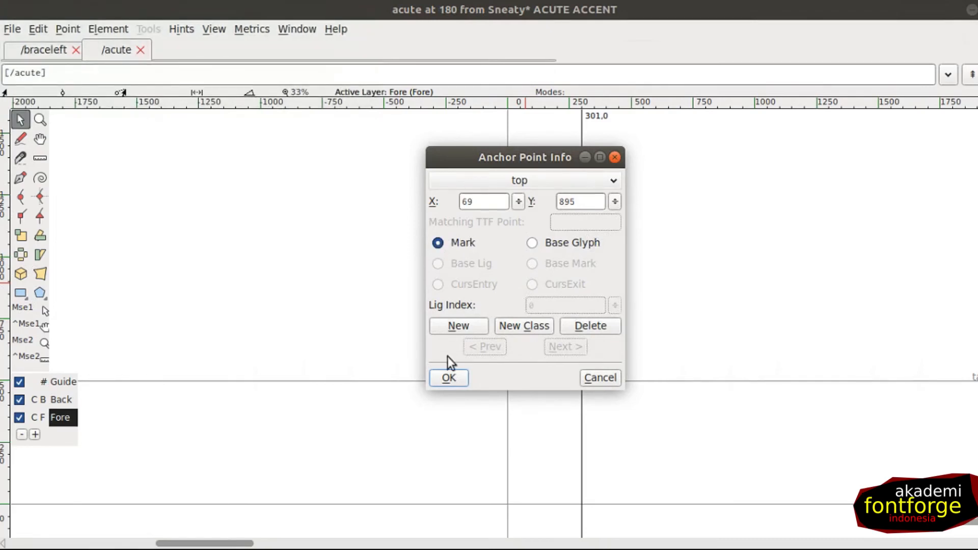
click(448, 377)
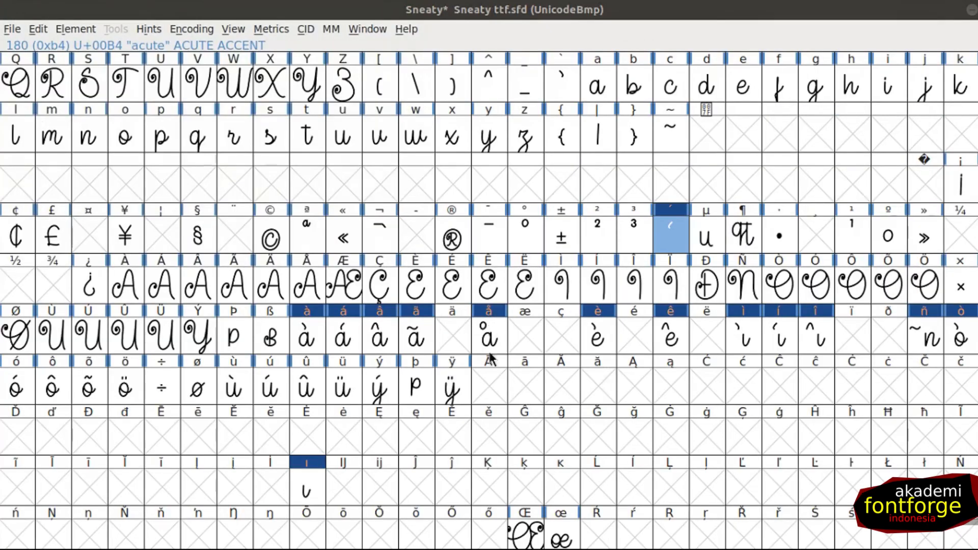
Rebuild the accented glyph iacute from its references and open its outline
click(747, 340)
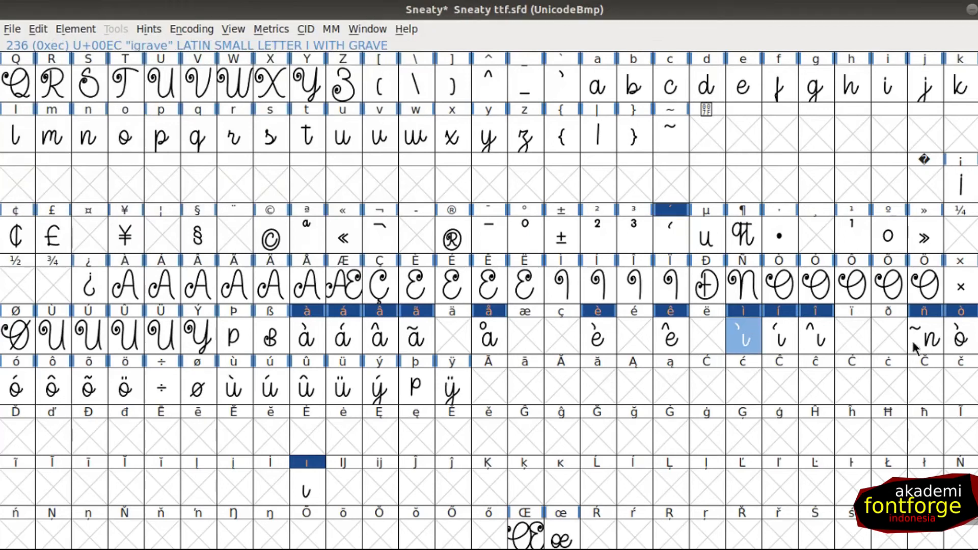
click(192, 29)
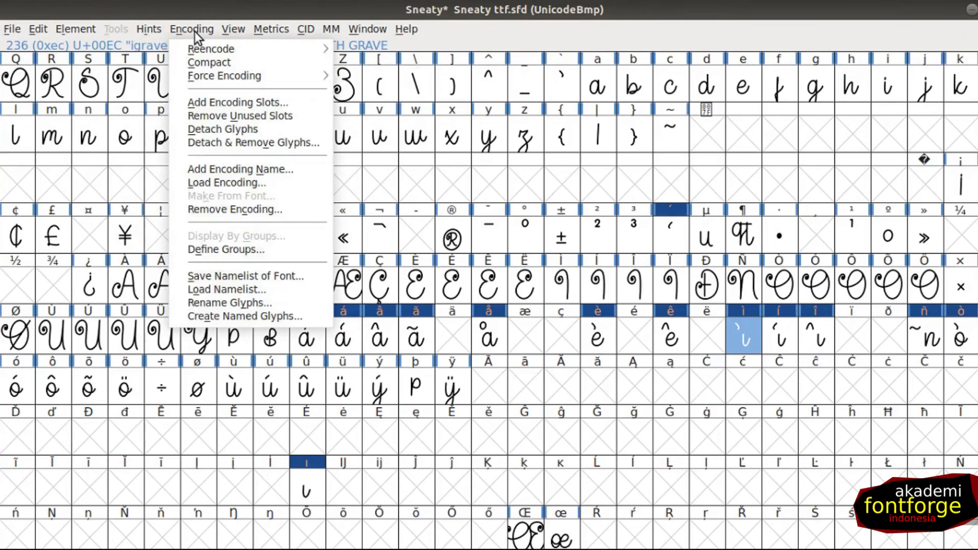
click(777, 327)
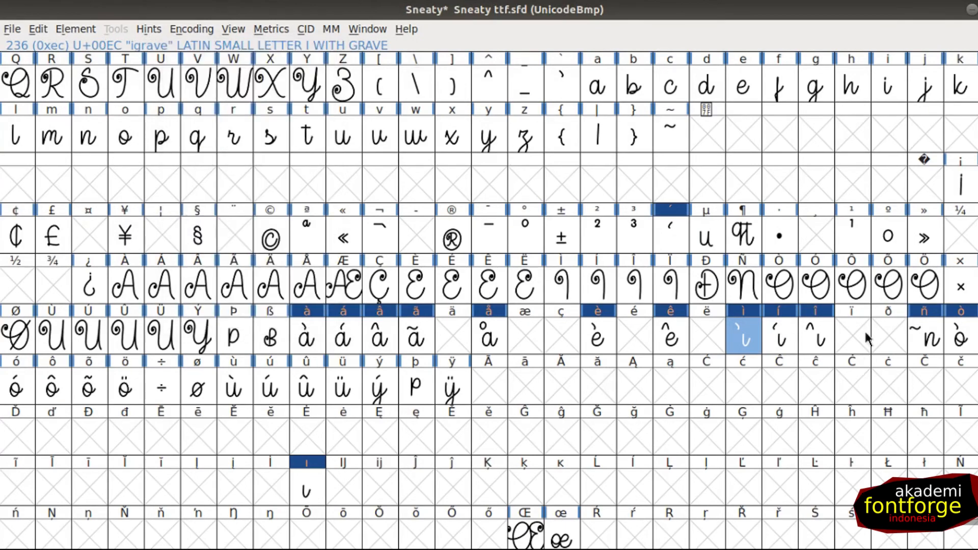
click(782, 340)
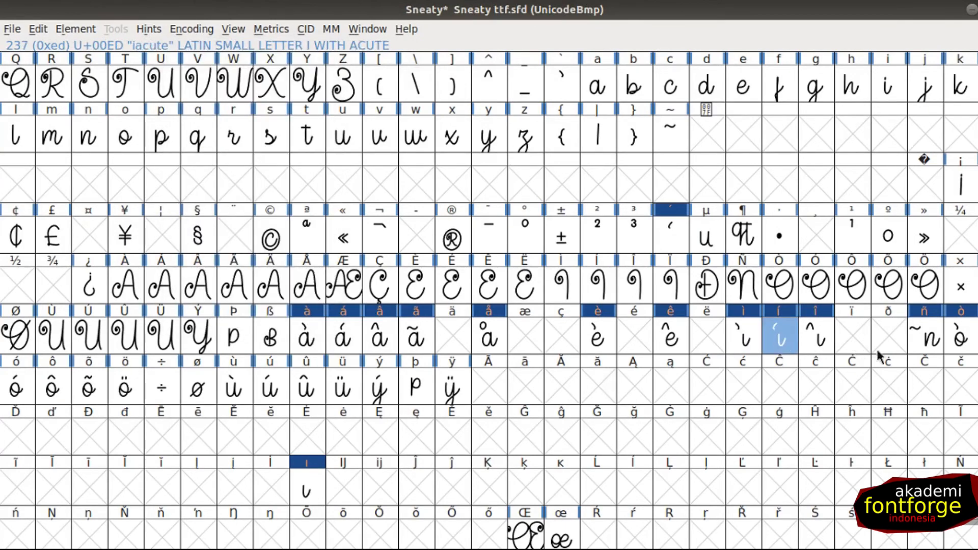
key(ctrl+shift+a)
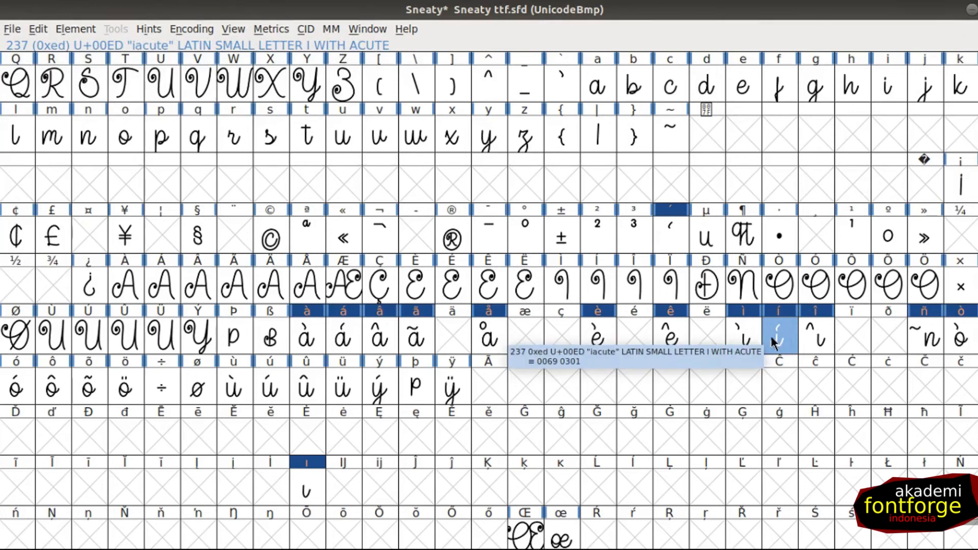
double_click(774, 342)
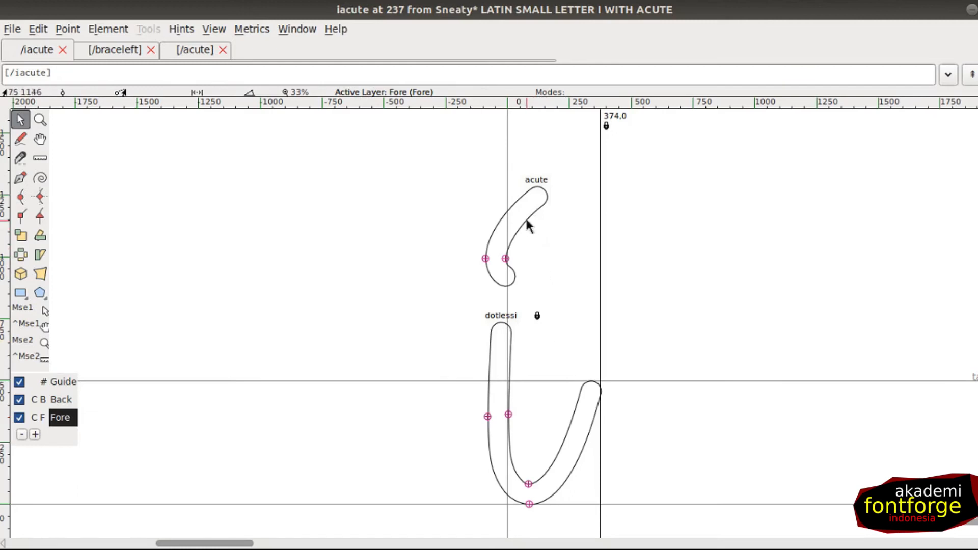
Select the whole acute outline with its top anchor and lower it until it rests on the x-height line
click(196, 48)
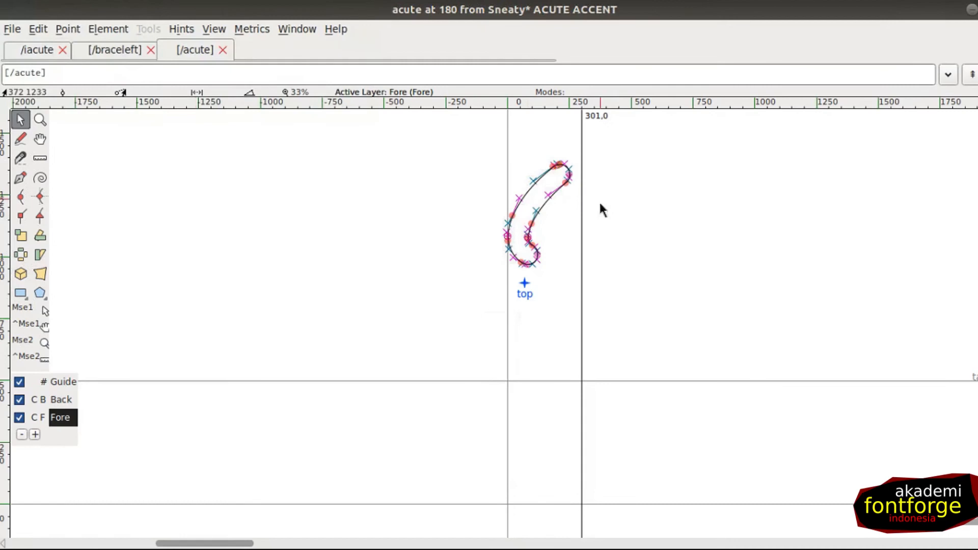
drag(443, 141, 636, 362)
key(alt+Down)
key(alt+Down)
key(alt+Down)
key(alt+Down)
key(alt+Down)
key(alt+Down)
key(alt+Down)
key(alt+Down)
key(alt+Down)
key(alt+Down)
key(alt+Down)
key(alt+Down)
key(alt+Down)
key(alt+Down)
key(alt+Down)
key(alt+Down)
key(alt+Down)
key(alt+Down)
key(alt+Down)
key(alt+Down)
key(alt+Down)
key(alt+Down)
key(alt+Down)
key(alt+Down)
key(alt+Down)
key(alt+Down)
key(alt+Down)
key(alt+Down)
key(alt+Down)
key(alt+Down)
key(alt+Down)
key(alt+Down)
key(alt+Down)
key(alt+Down)
key(alt+Down)
key(alt+Down)
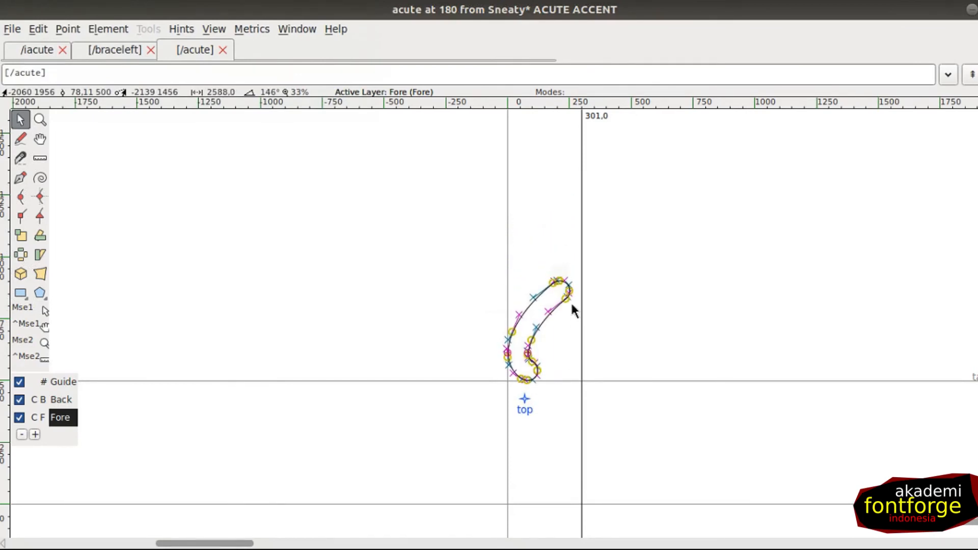
key(ctrl+s)
Return to iacute, rebuild it so the acute reference realigns above dotlessi, and compare it with the acute glyph
click(35, 49)
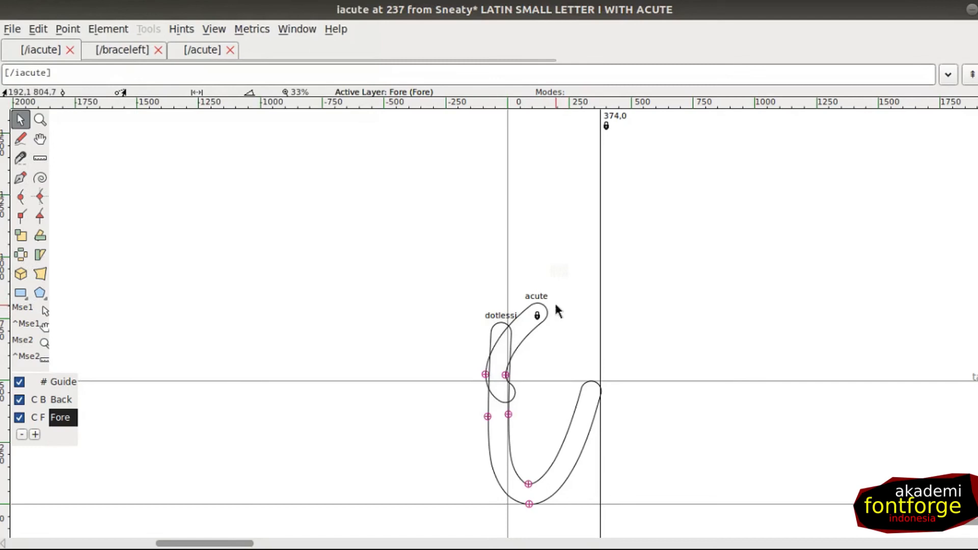
key(ctrl)
key(ctrl+shift+a)
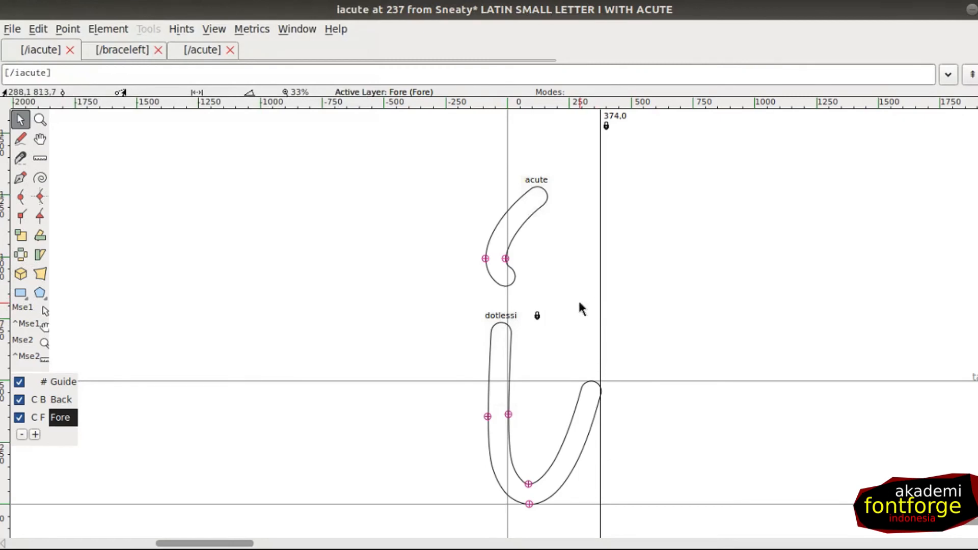
click(204, 49)
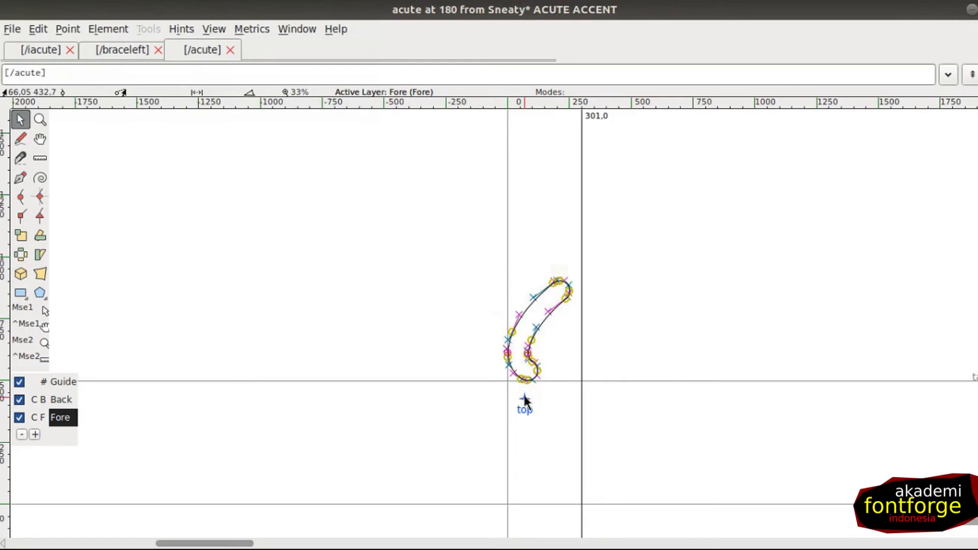
click(39, 49)
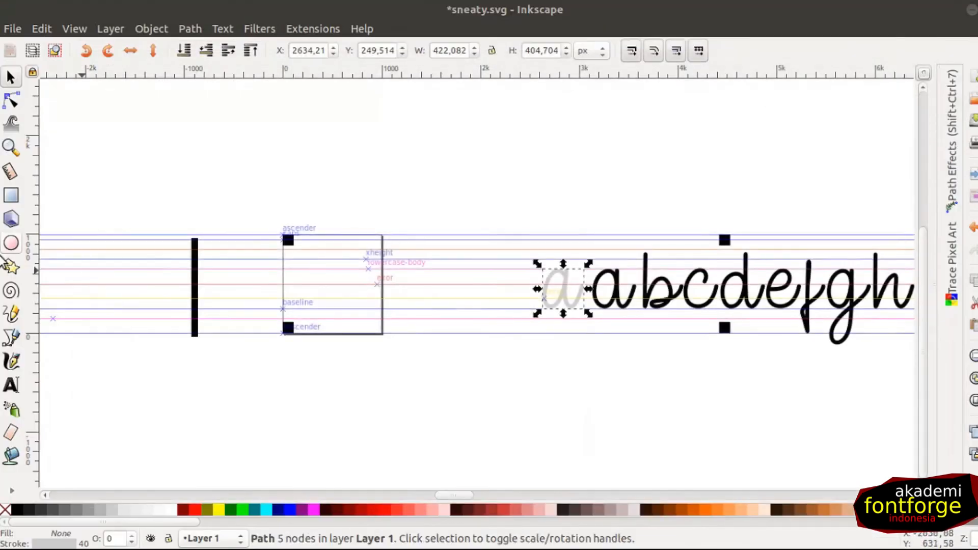
Return to the Sneaty font overview and examine the aring, eacute and idieresis slots
click(16, 157)
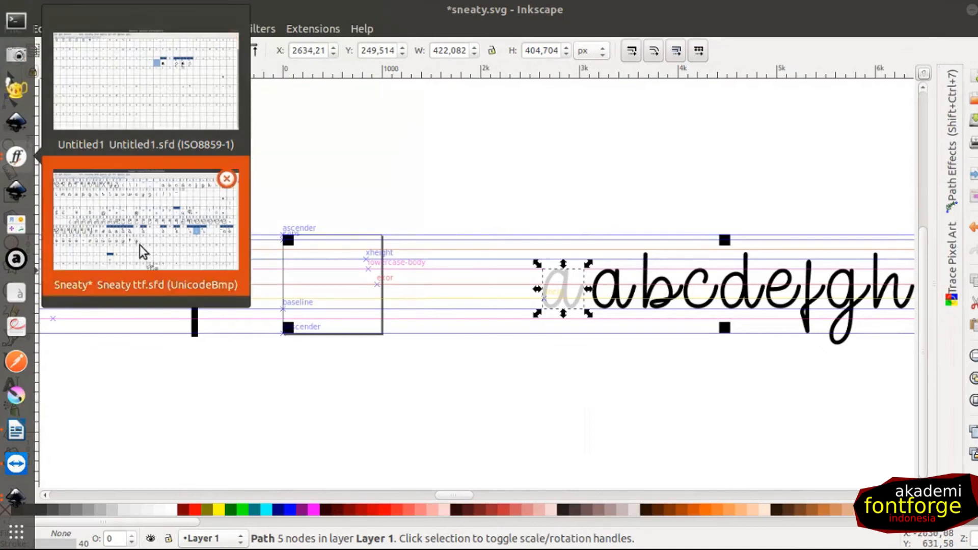
click(142, 253)
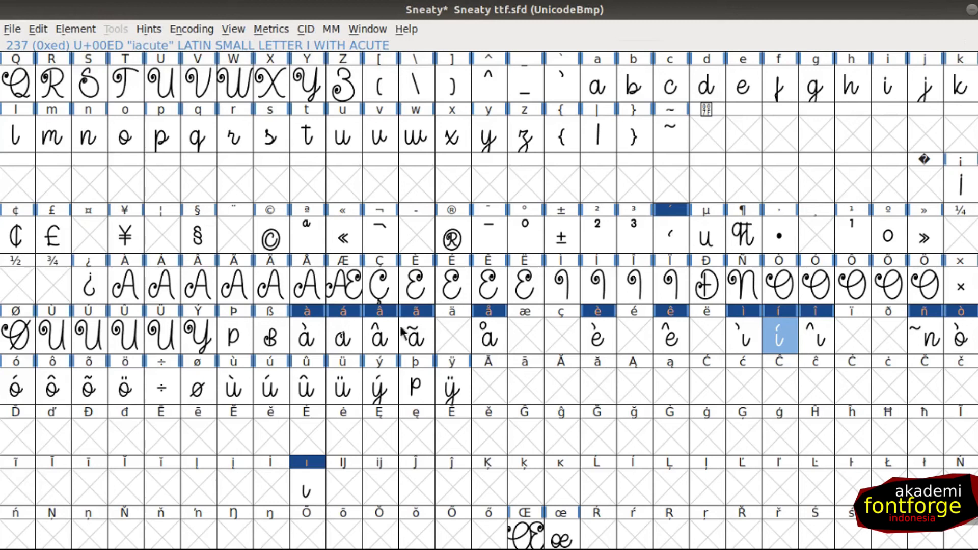
click(454, 333)
click(488, 344)
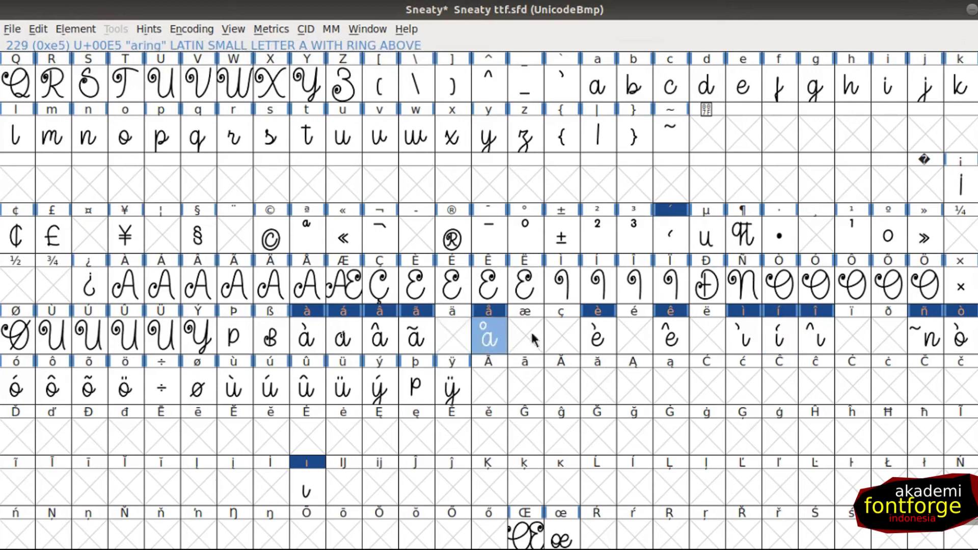
click(634, 337)
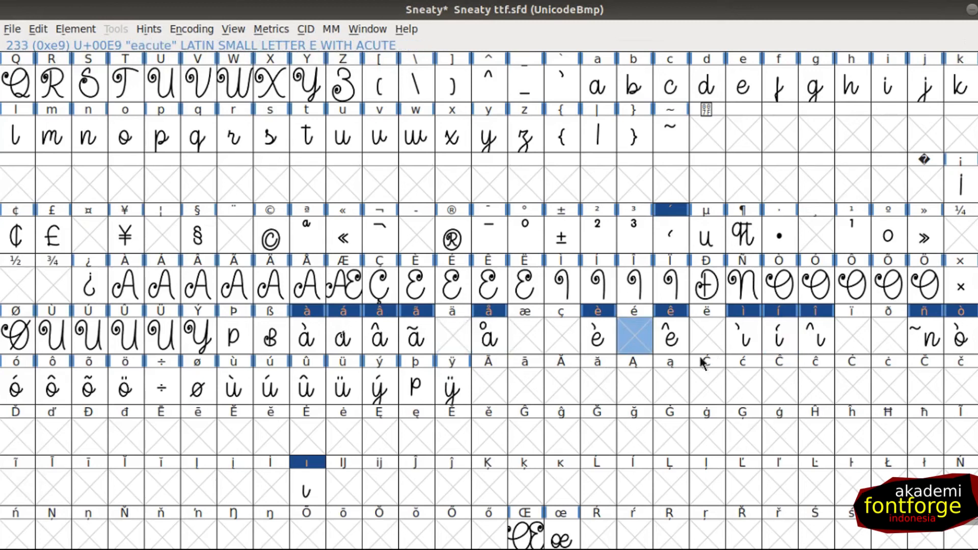
click(850, 336)
click(851, 338)
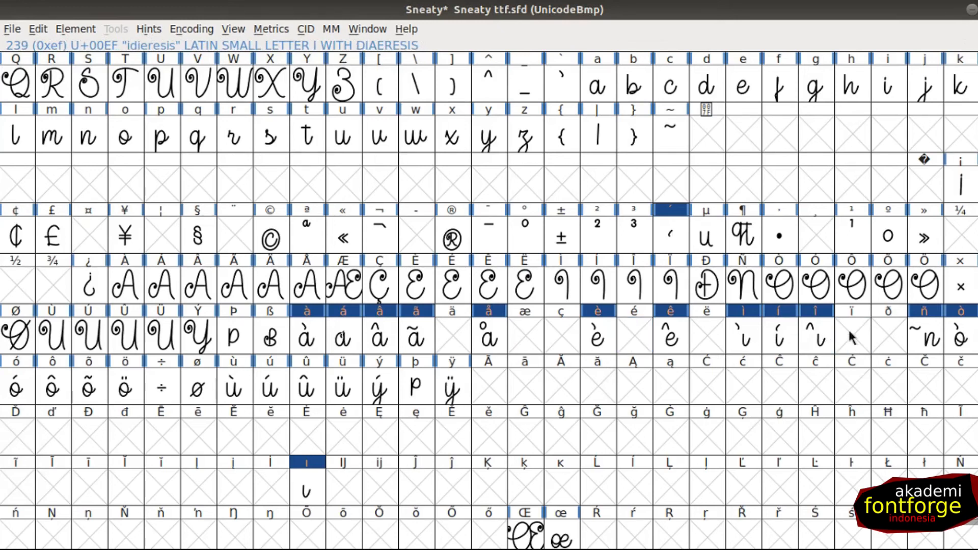
Open the grave accent glyph in an outline window, leaving its points unselected
key(grave)
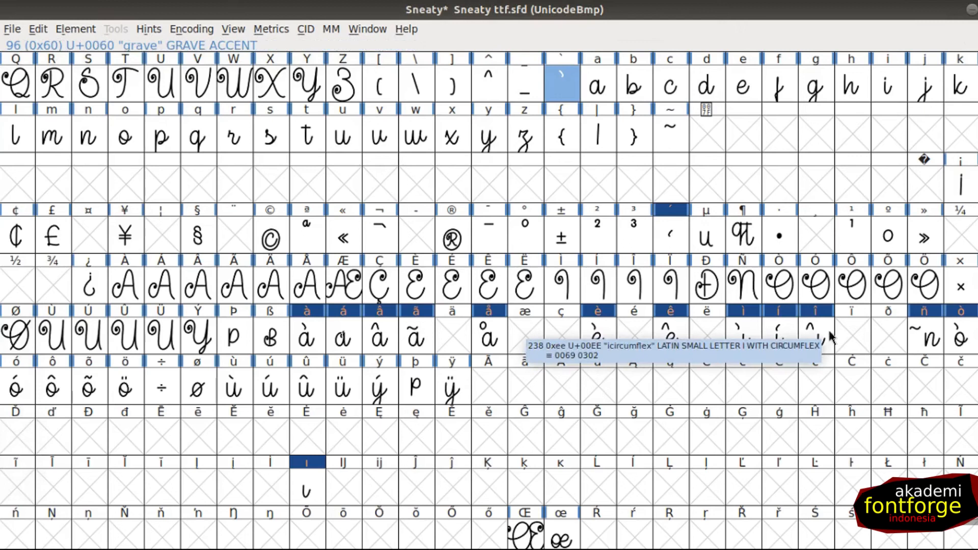
double_click(561, 81)
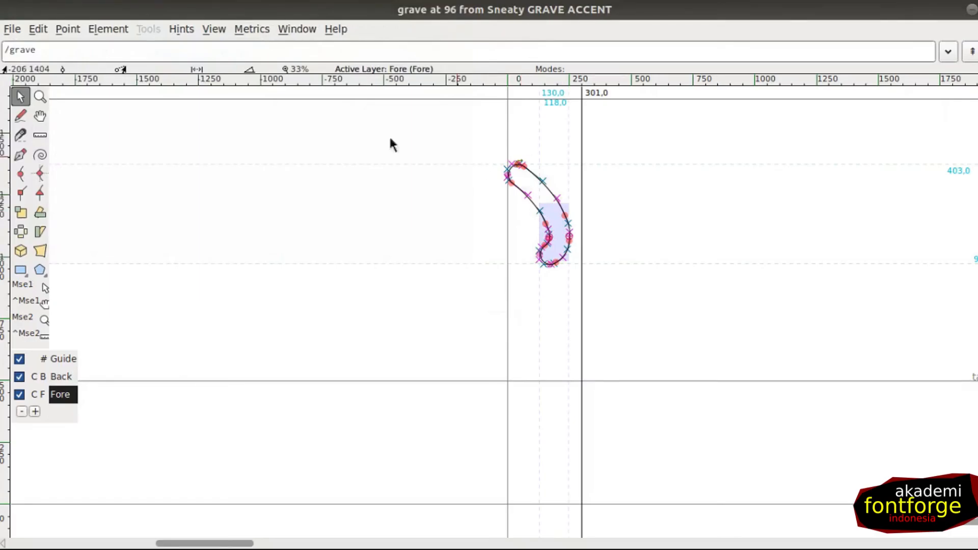
right_click(553, 251)
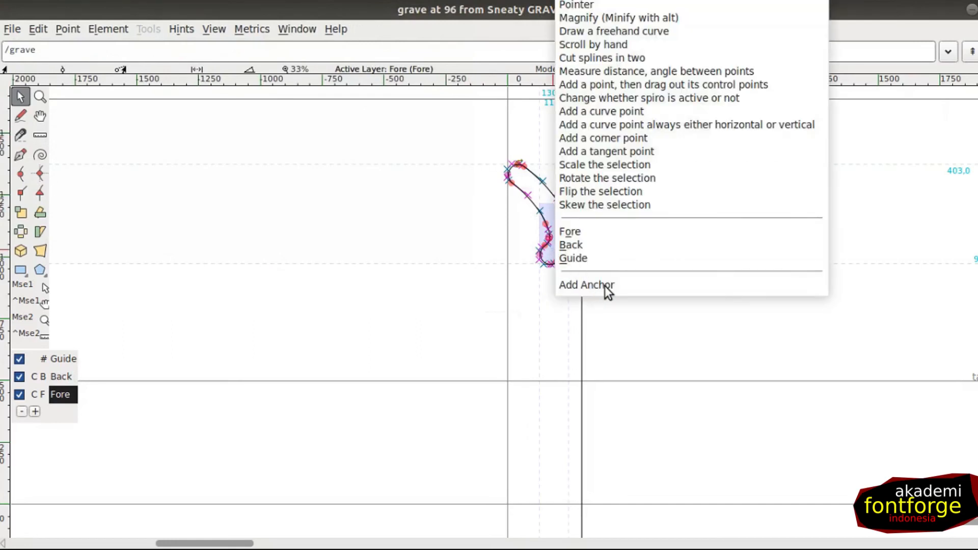
click(548, 300)
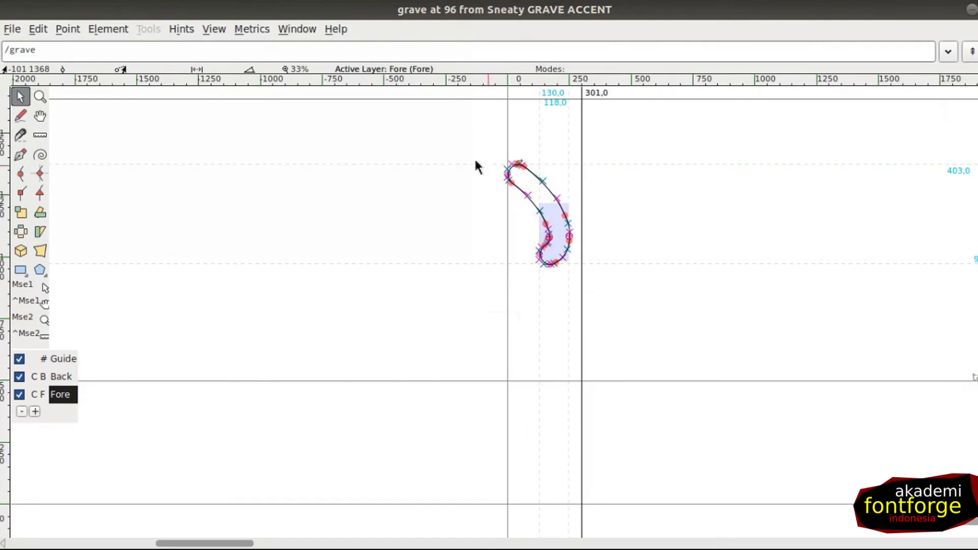
drag(461, 134, 597, 319)
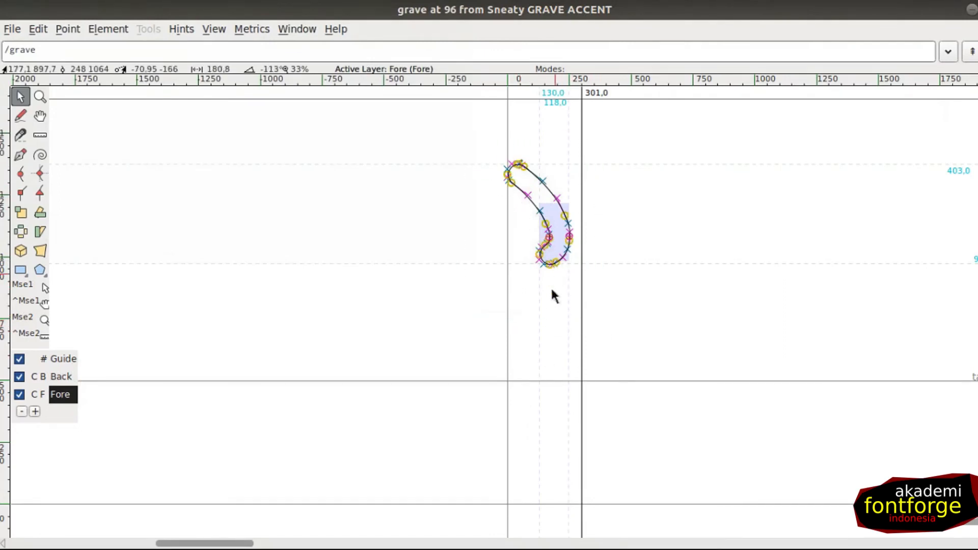
click(549, 294)
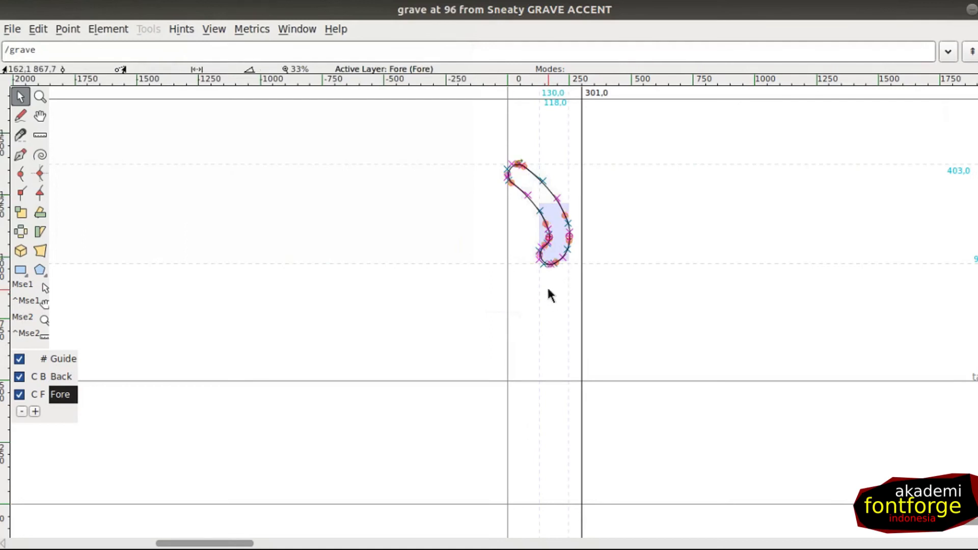
Add a Mark anchor of class top just below the grave outline, at X 162, Y 868
right_click(547, 290)
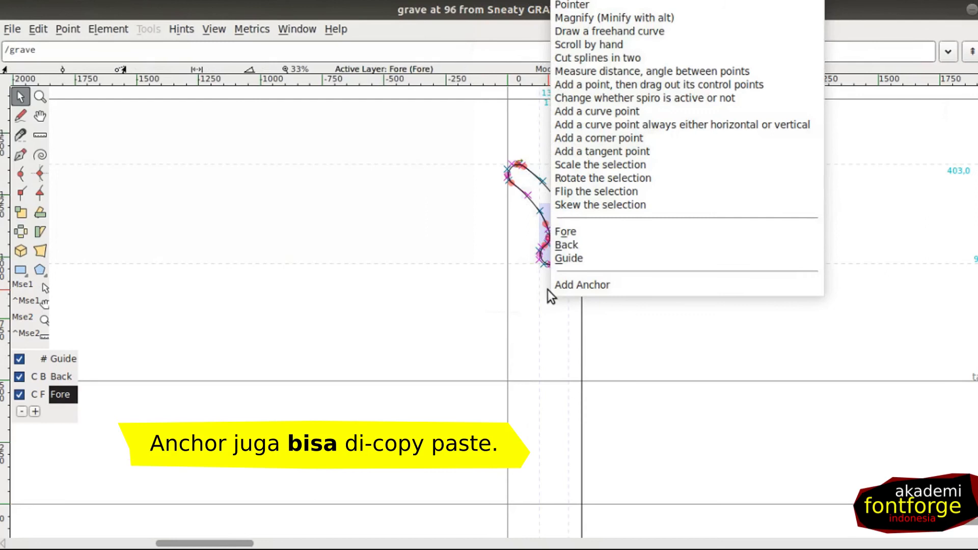
click(582, 281)
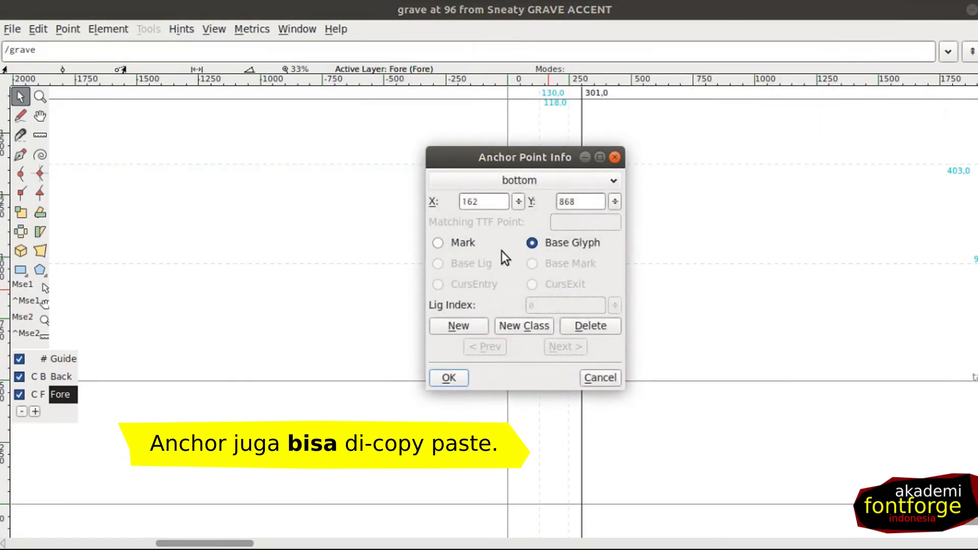
click(543, 182)
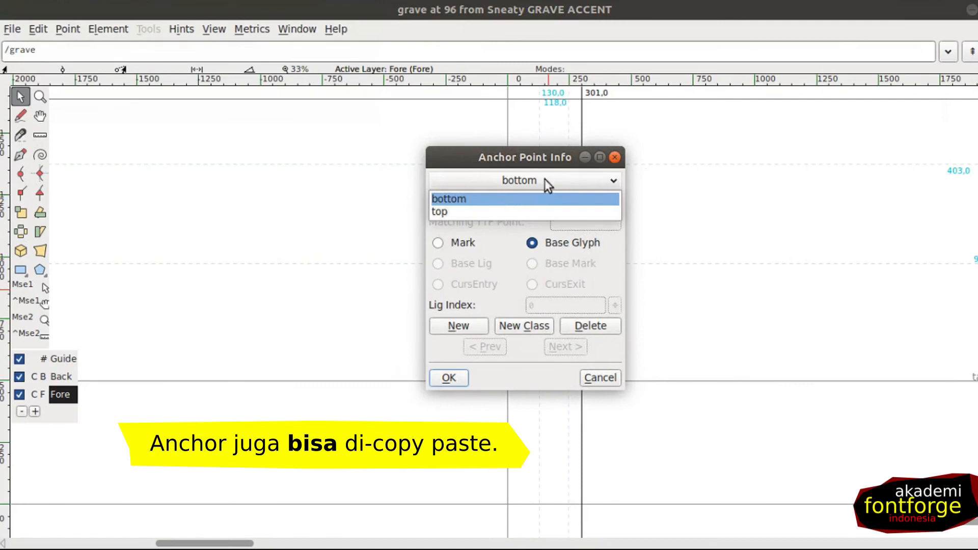
click(555, 175)
click(554, 180)
click(497, 213)
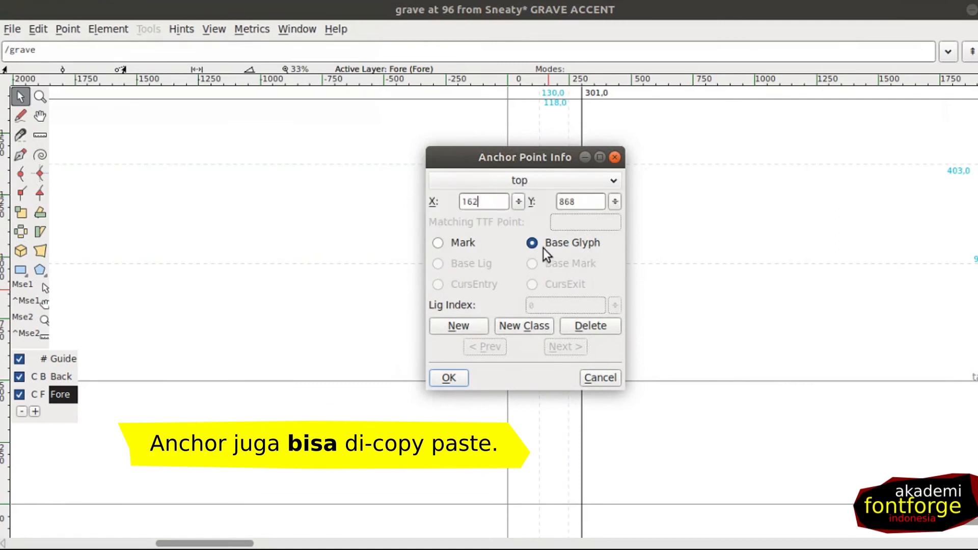
click(536, 179)
click(530, 198)
click(548, 183)
click(527, 211)
click(647, 278)
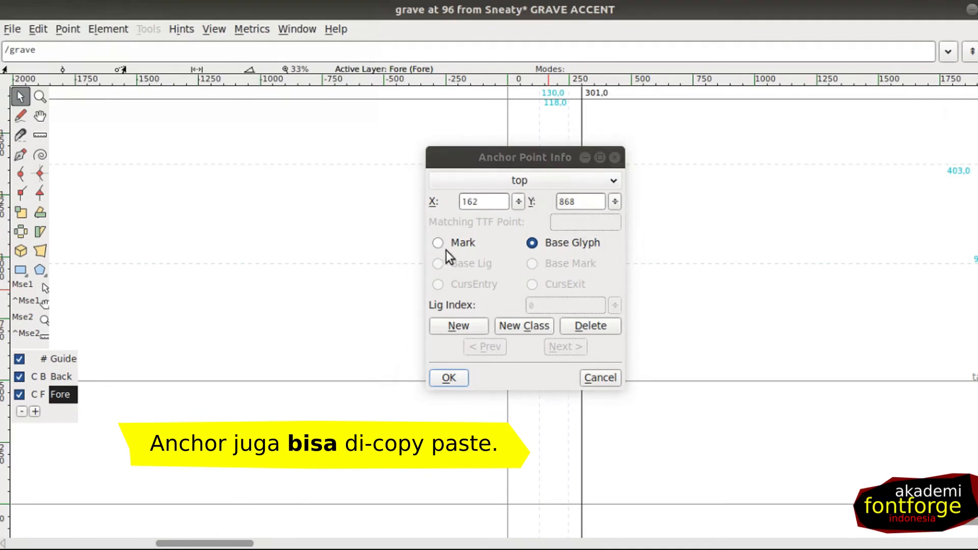
click(439, 241)
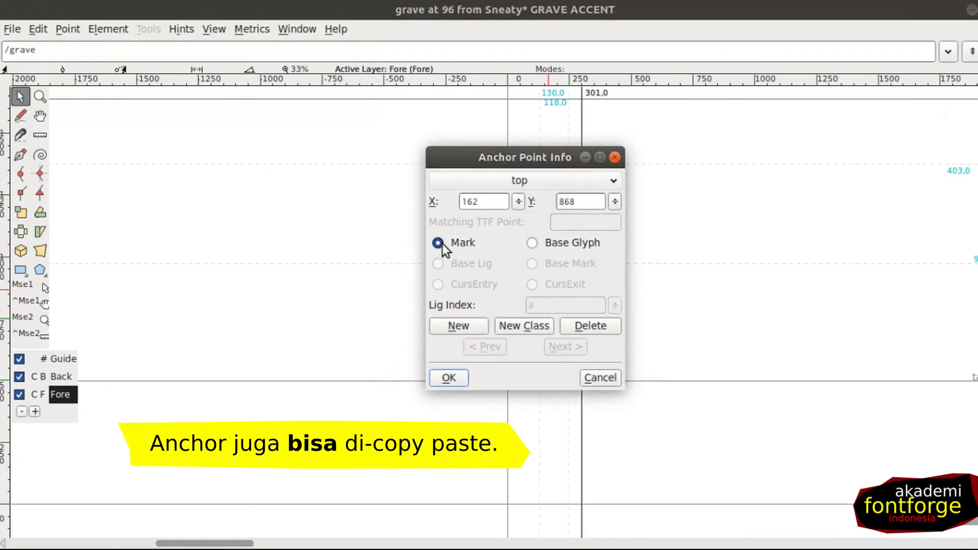
click(447, 378)
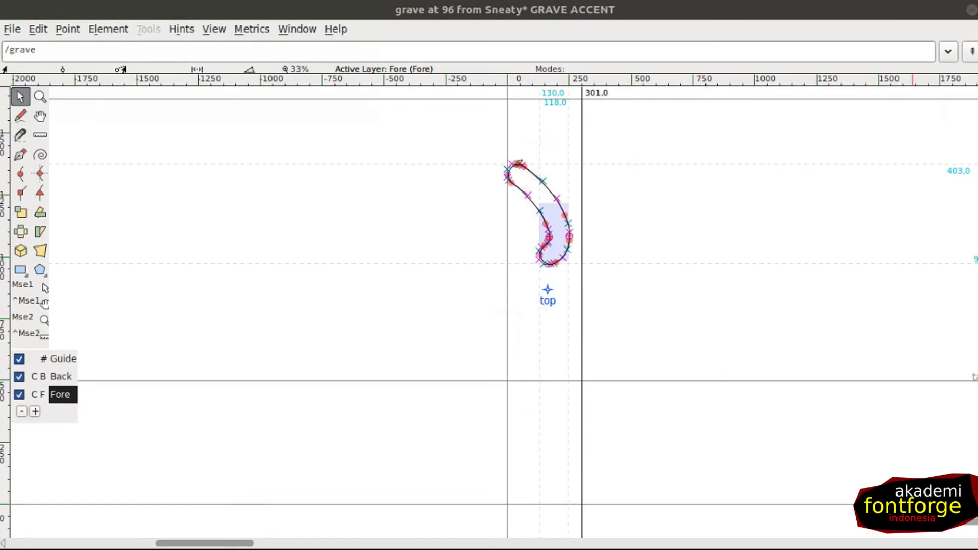
Return to the font overview, rebuild igrave so its grave aligns above dotlessi, and check the glyph's outline
click(975, 9)
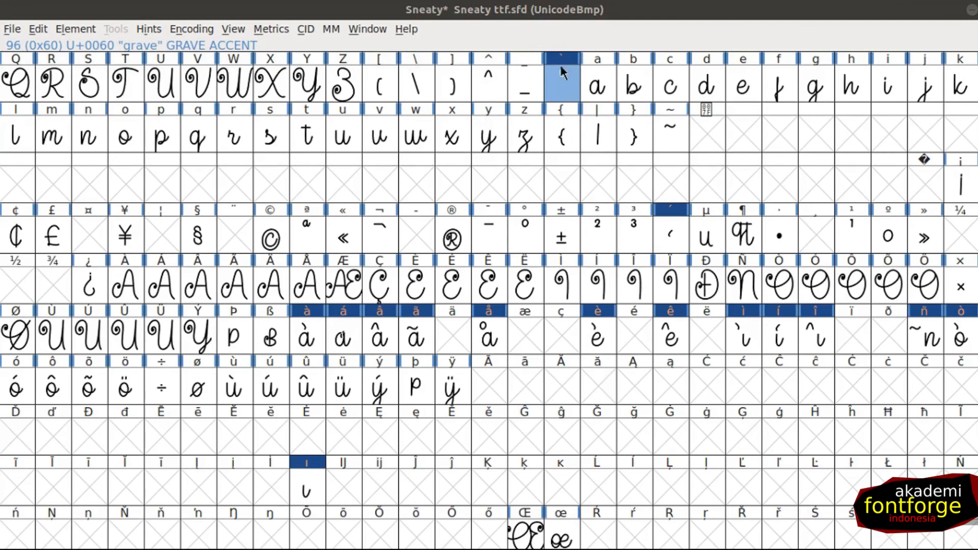
click(746, 349)
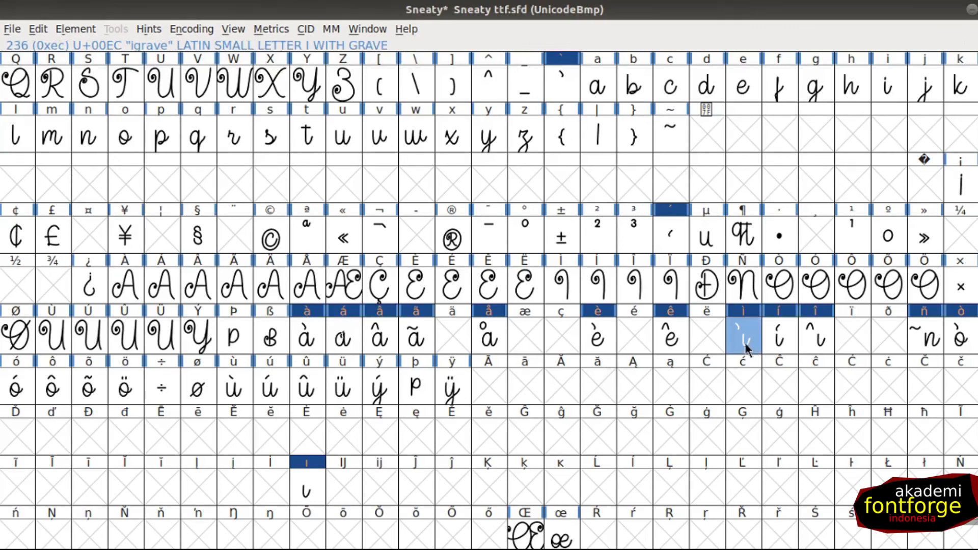
click(749, 371)
click(747, 347)
key(ctrl+shift+a)
key(Down)
double_click(742, 339)
click(578, 32)
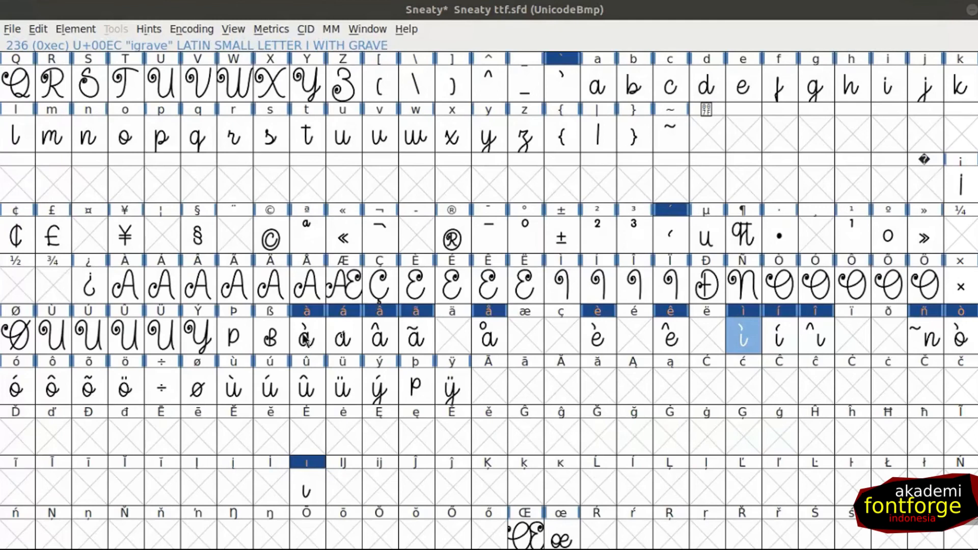
Build the accented glyphs for the whole range of slots from agrave to Nacute, then clear the range selection
drag(306, 341, 960, 486)
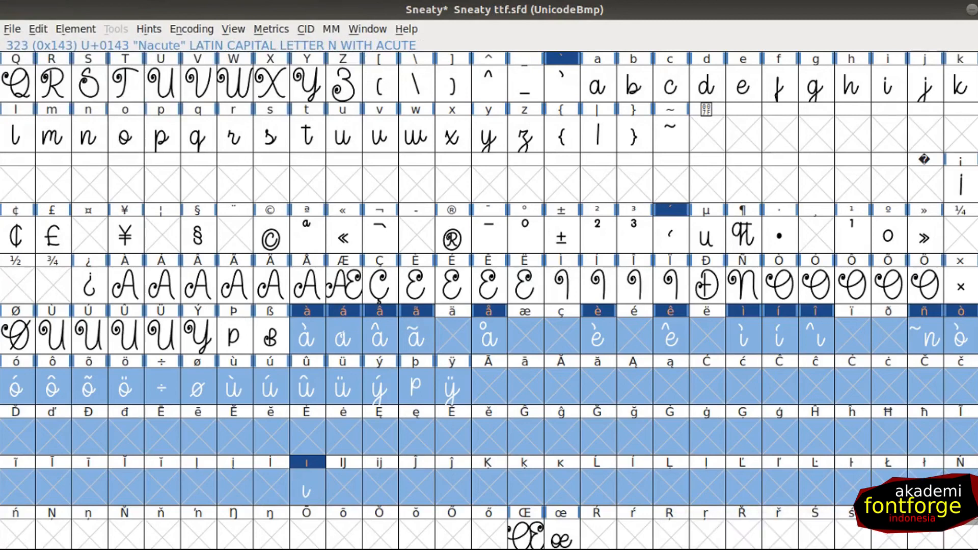
key(ctrl+shift+a)
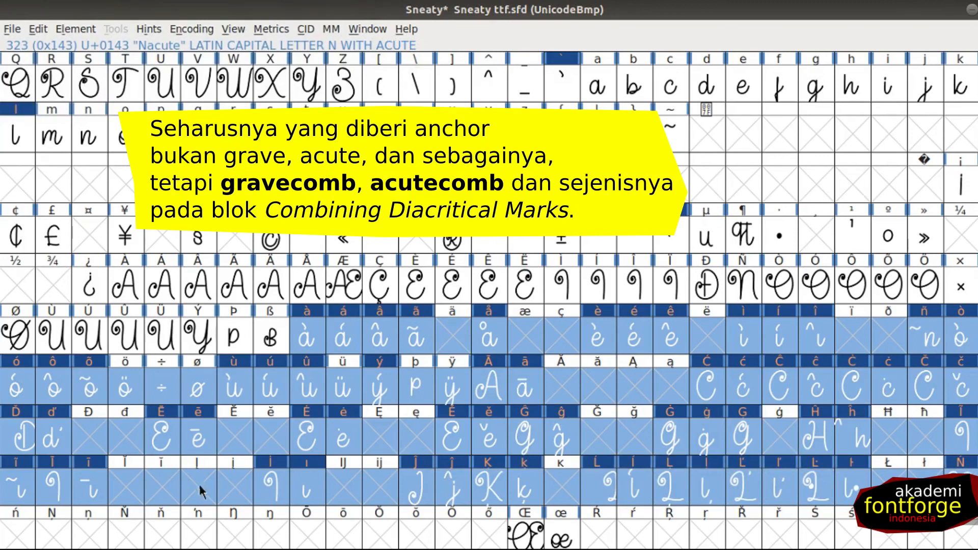
click(164, 435)
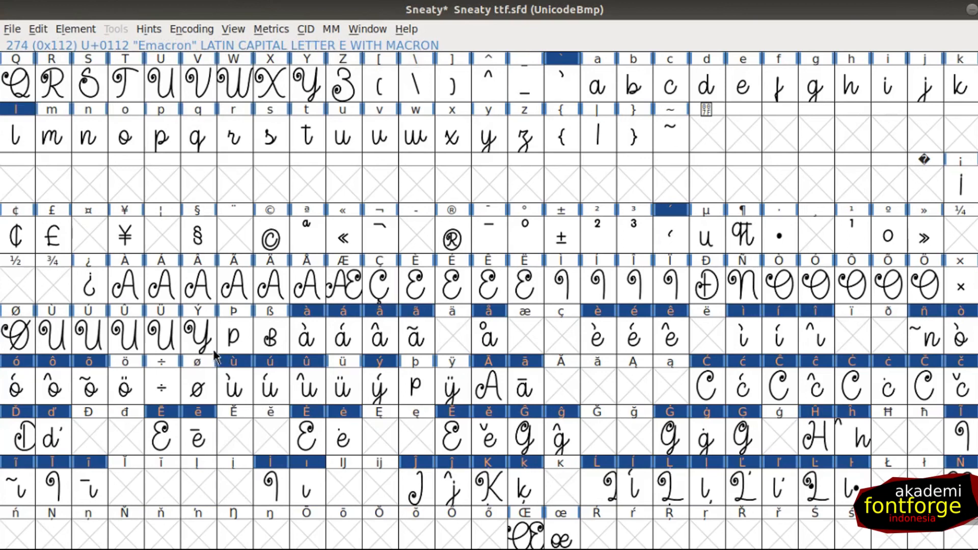
Examine the Dcroat, ae, eth and Lslash slots and the list of encodings available for reencoding the font
click(84, 443)
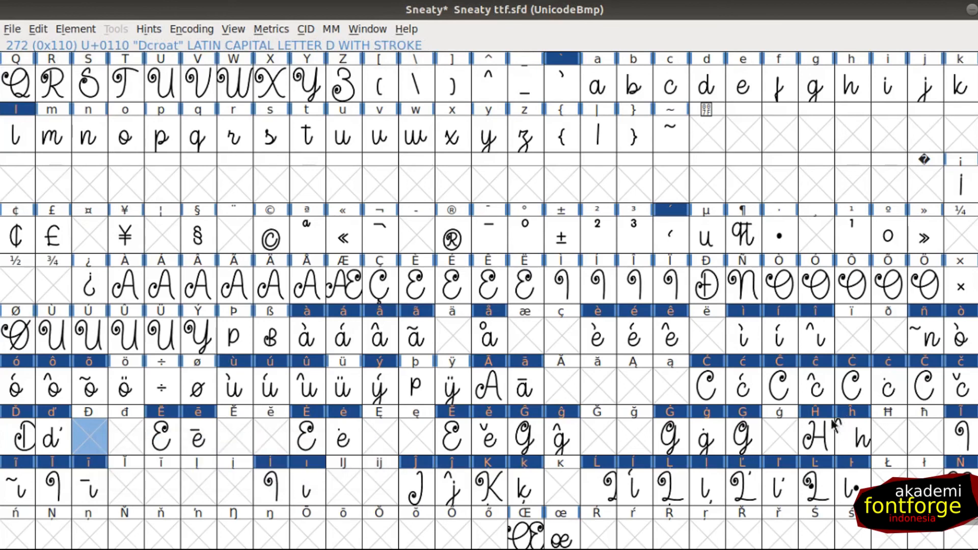
click(531, 340)
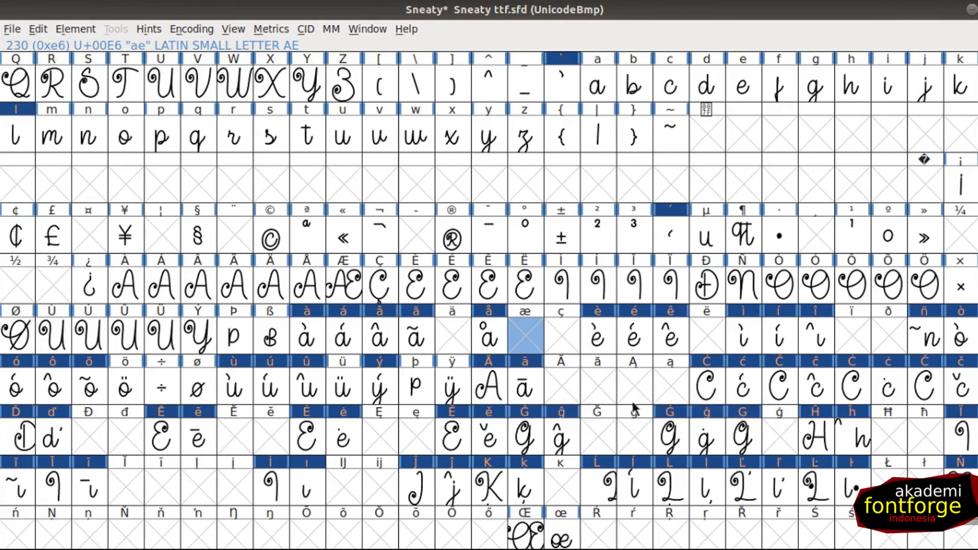
click(892, 339)
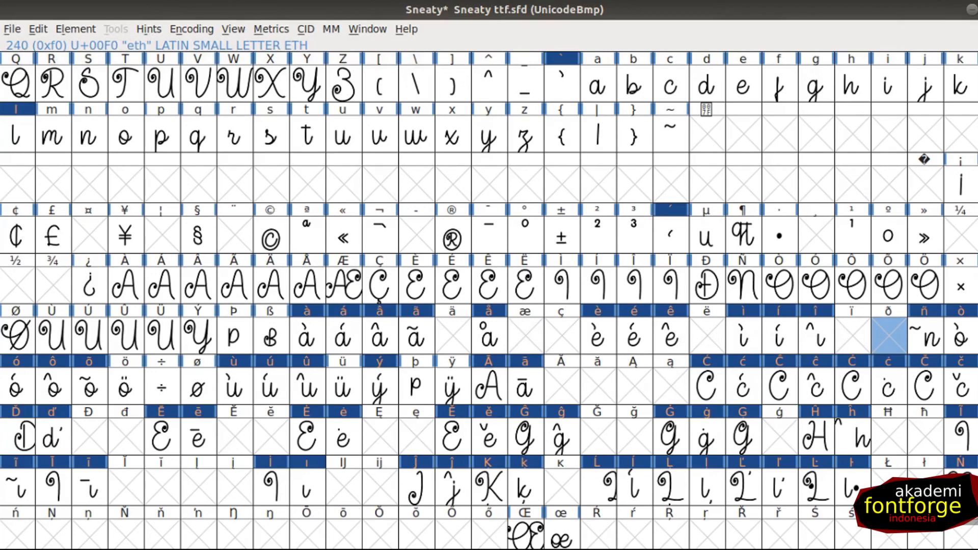
click(887, 481)
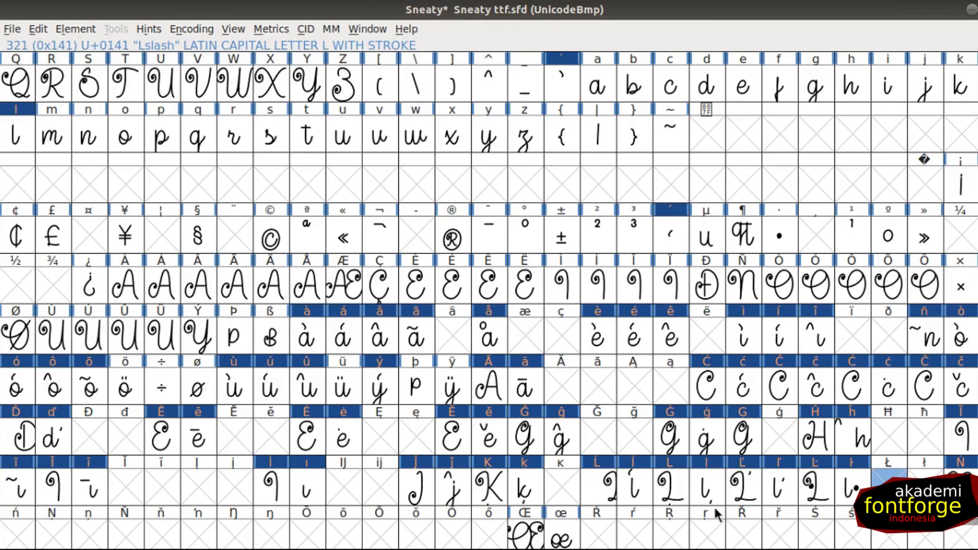
click(186, 31)
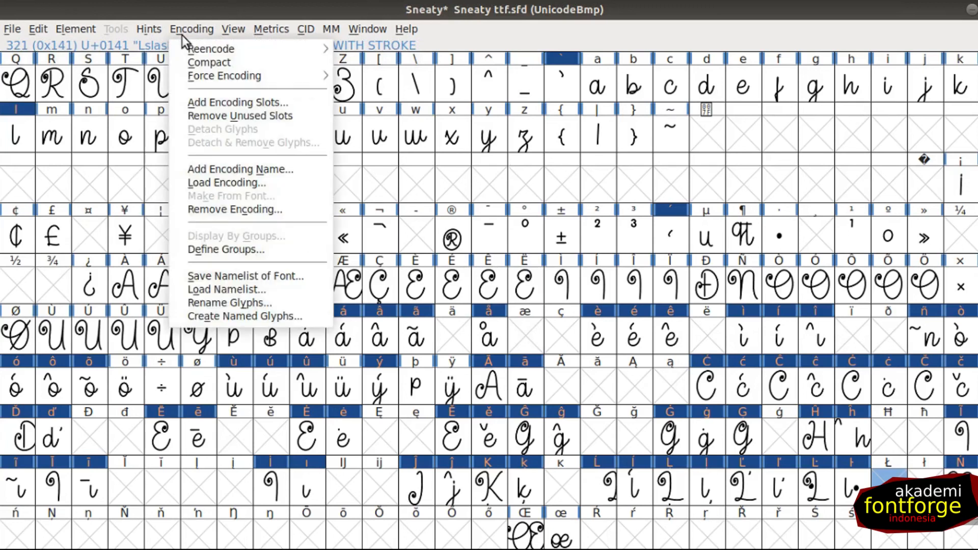
key(Escape)
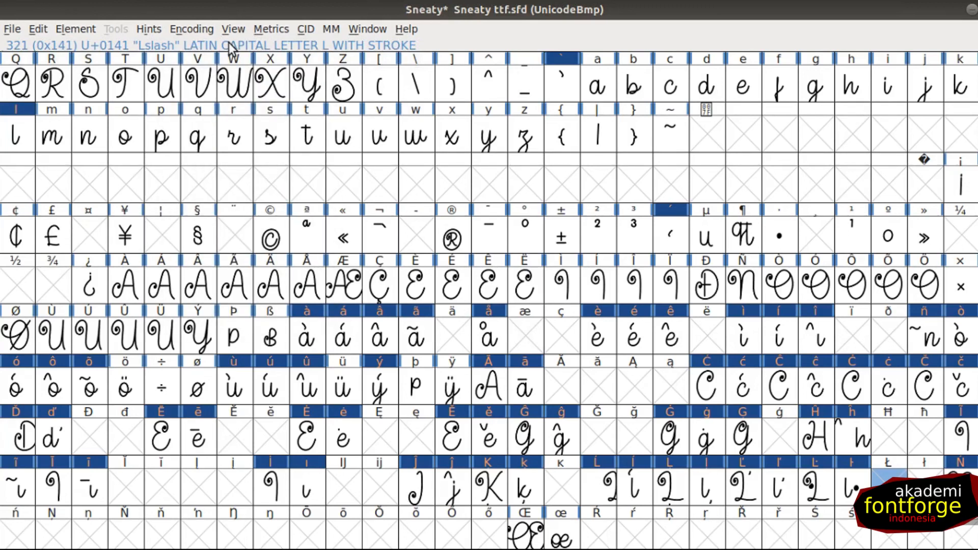
click(204, 29)
mouse_move(249, 51)
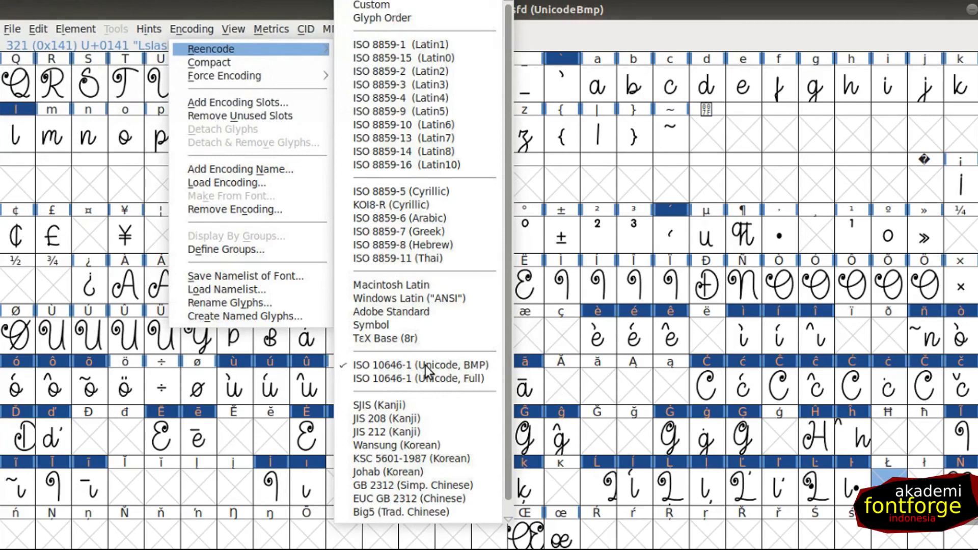
click(670, 282)
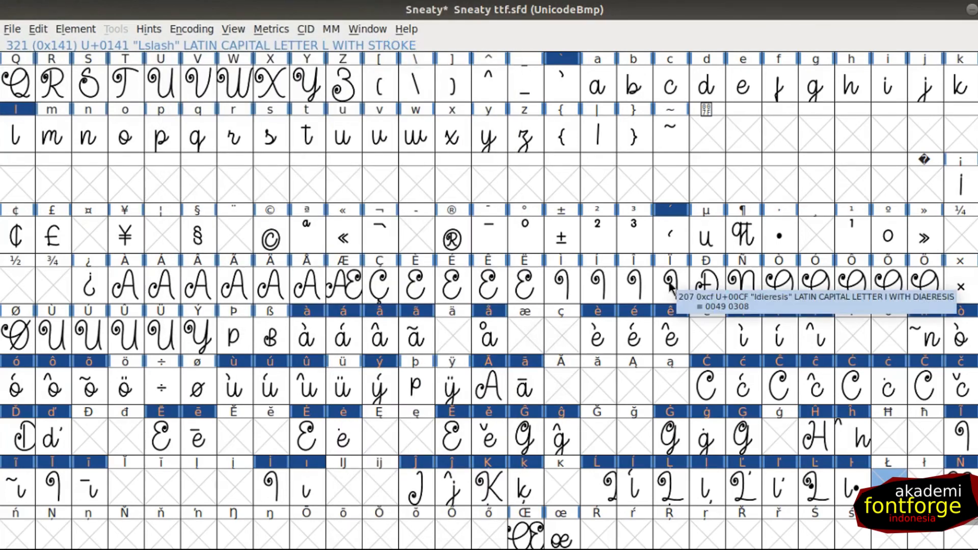
Look through the extended Latin and modifier letter slots and come back to the built accented glyphs
scroll(632, 360, down, 10)
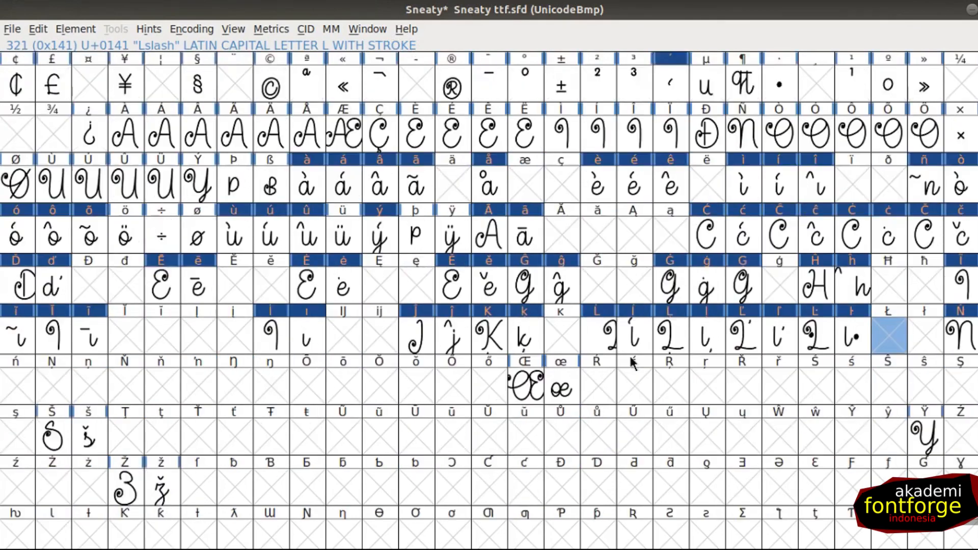
scroll(636, 430, down, 3)
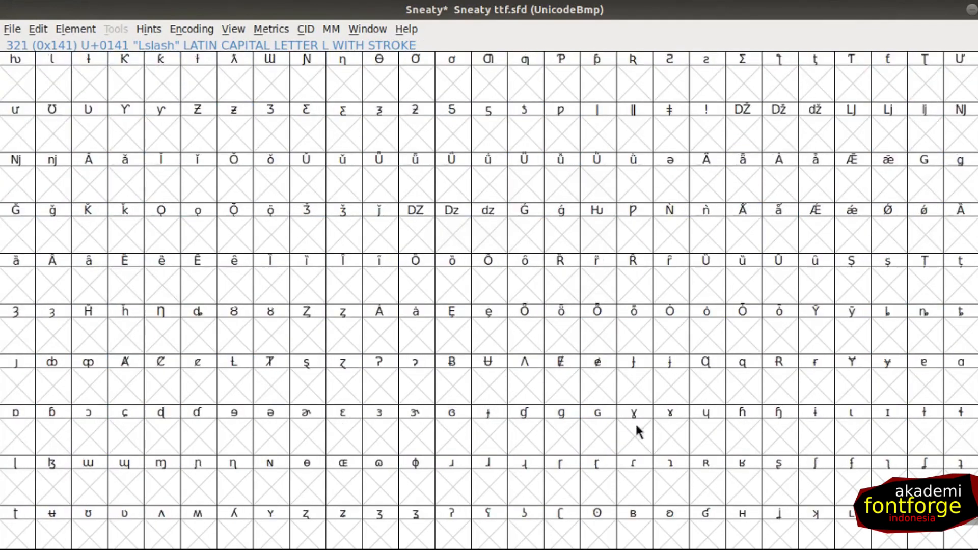
scroll(637, 429, up, 4)
scroll(638, 420, up, 8)
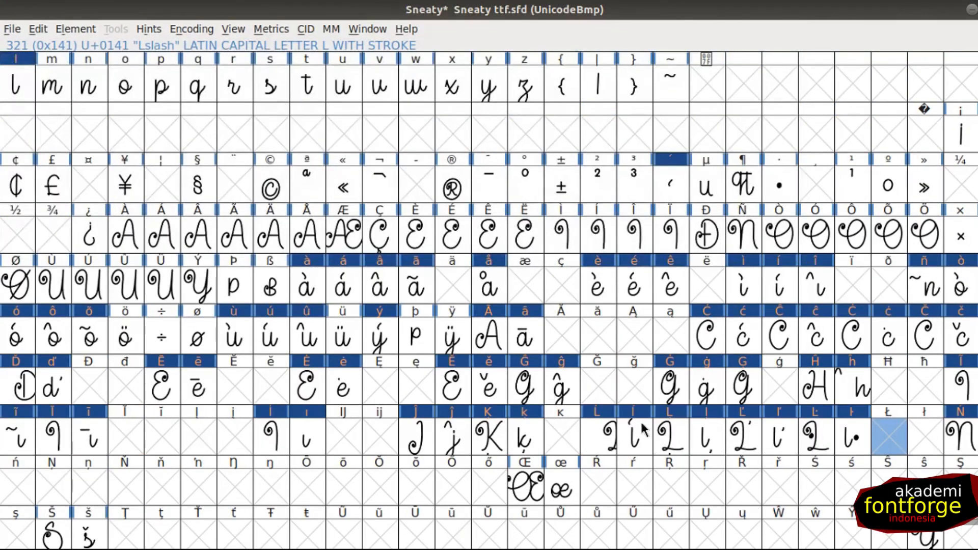
scroll(643, 429, down, 10)
scroll(643, 430, down, 3)
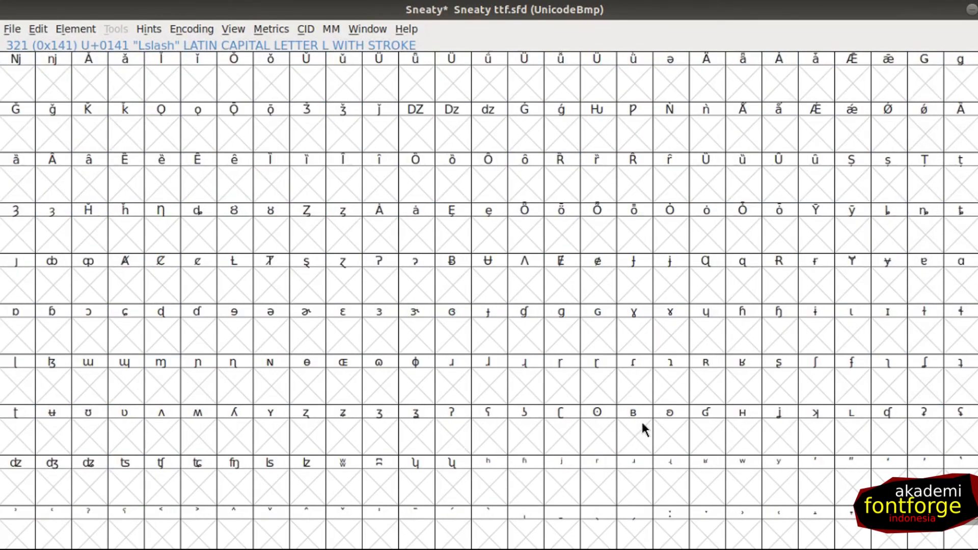
scroll(643, 427, down, 4)
scroll(642, 427, up, 3)
scroll(641, 424, up, 9)
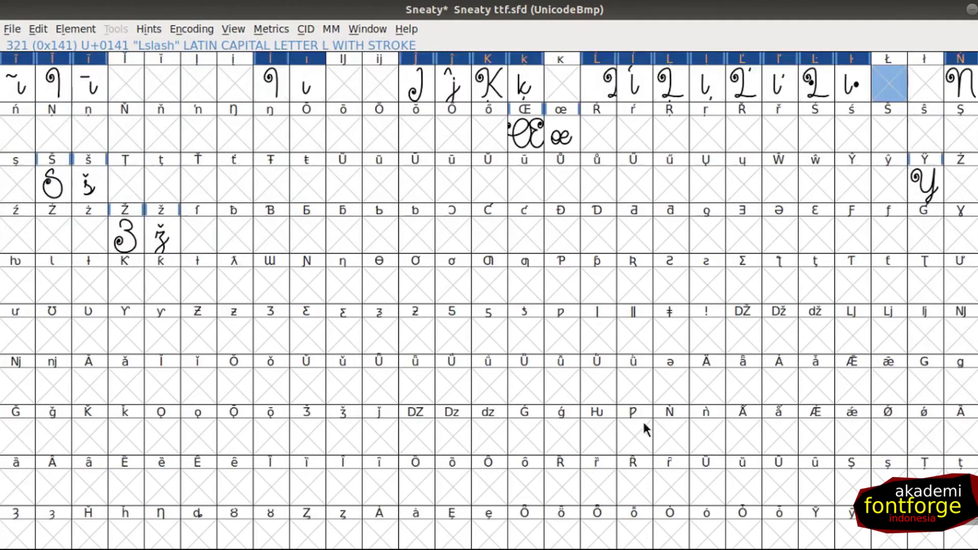
scroll(644, 429, up, 5)
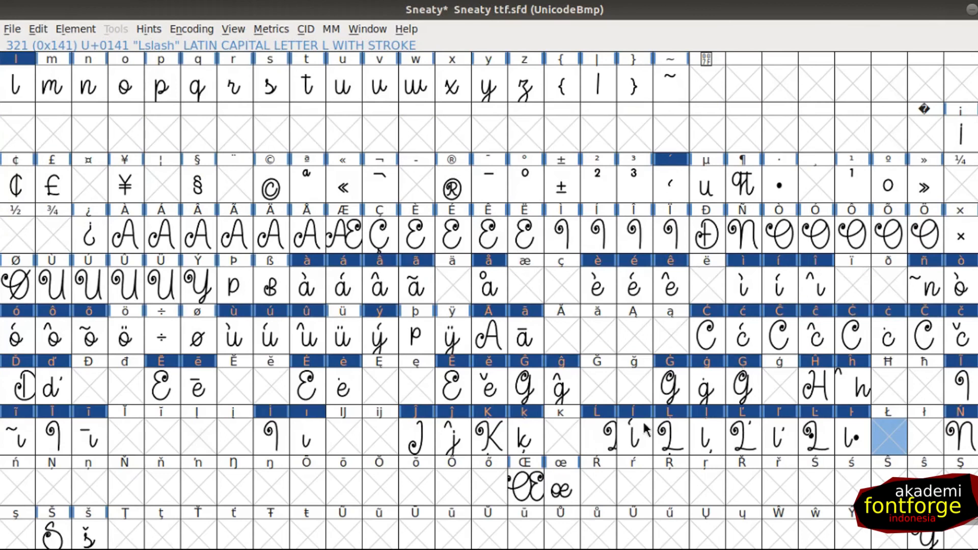